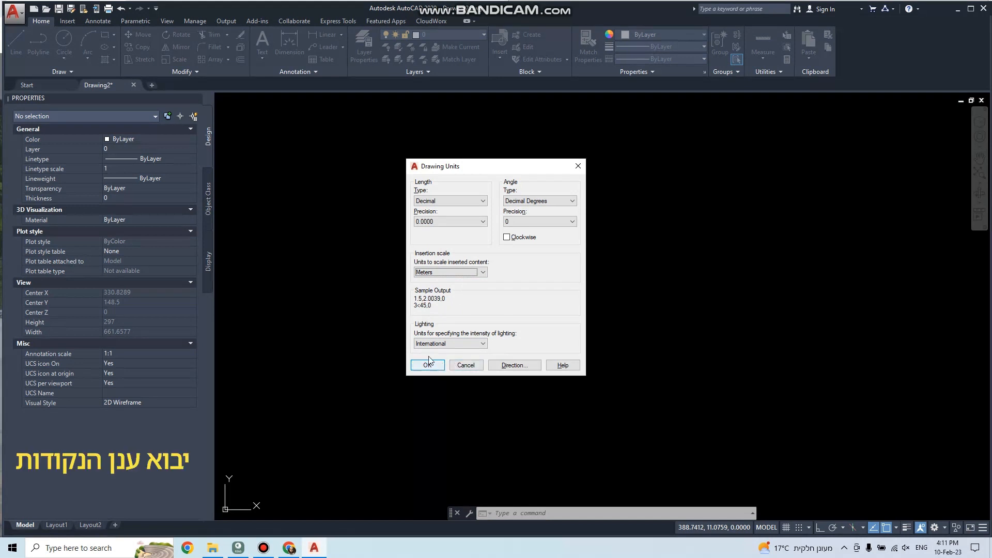
# Accept Meters as the insertion scale, then choose the ReCap file BLK360_G2 32.rcp as an attachment, listing all file types.
pyautogui.click(428, 365)
pyautogui.click(69, 22)
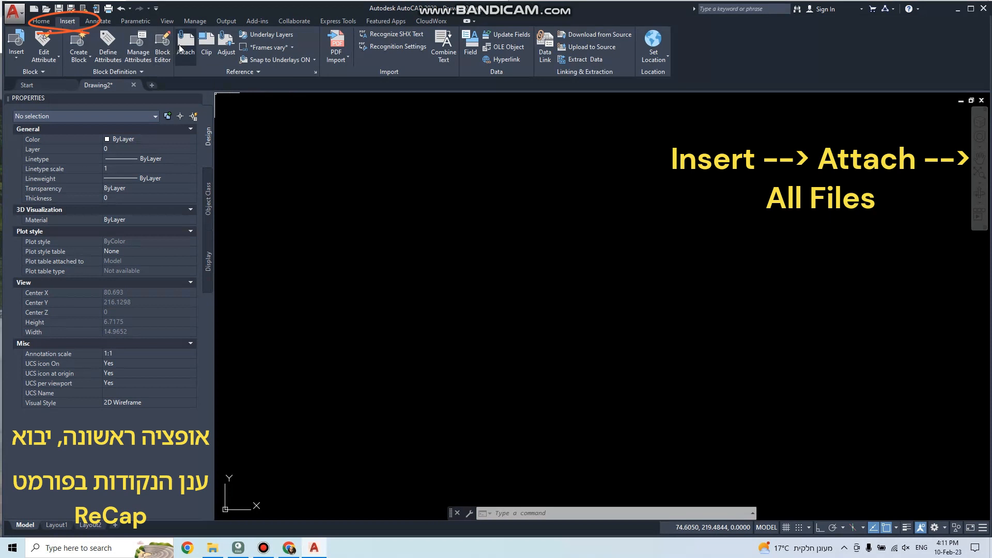
pyautogui.click(181, 47)
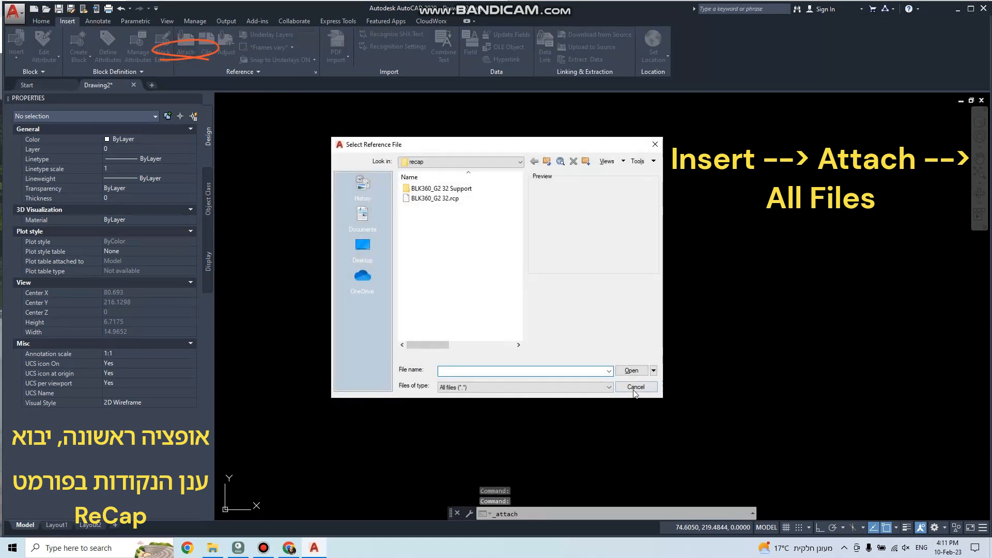
pyautogui.click(585, 390)
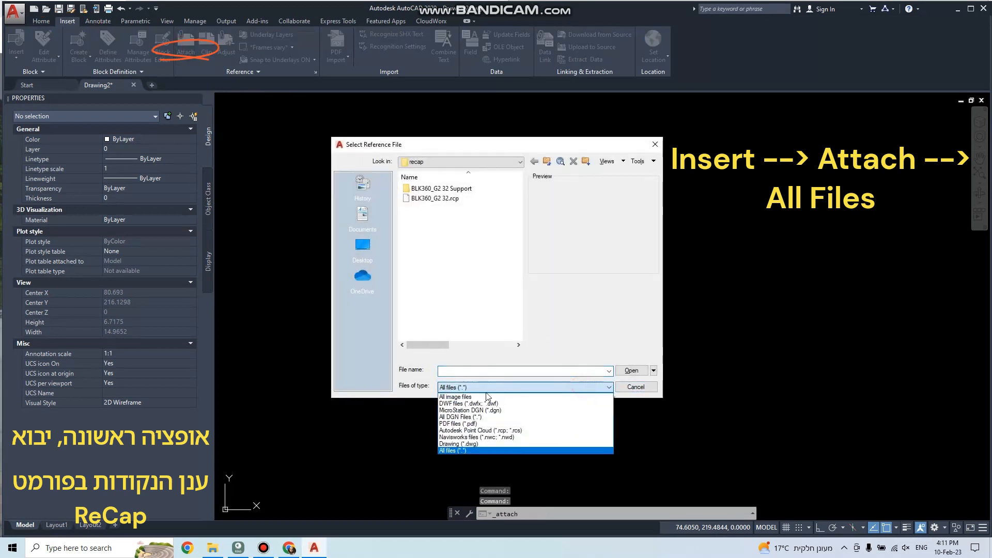
pyautogui.click(475, 453)
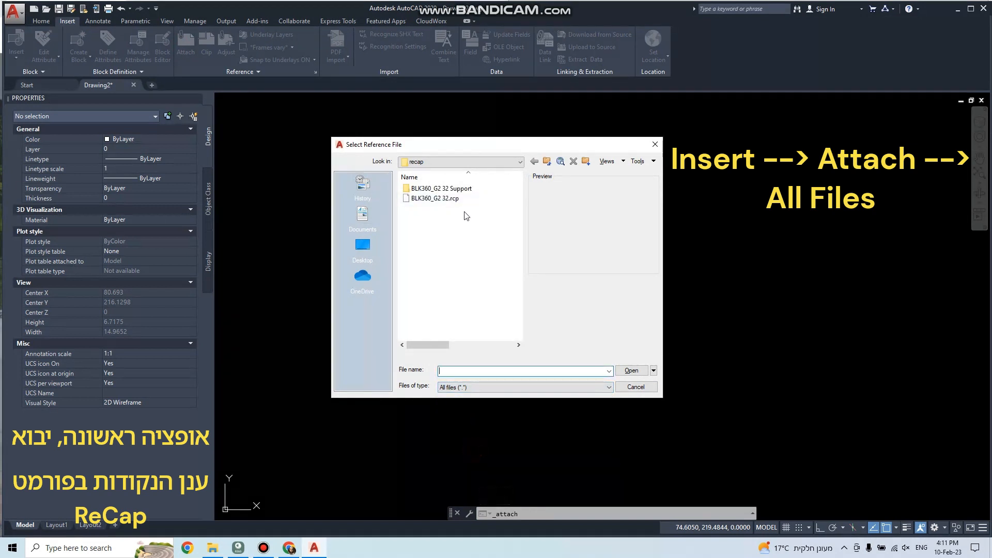
pyautogui.click(448, 199)
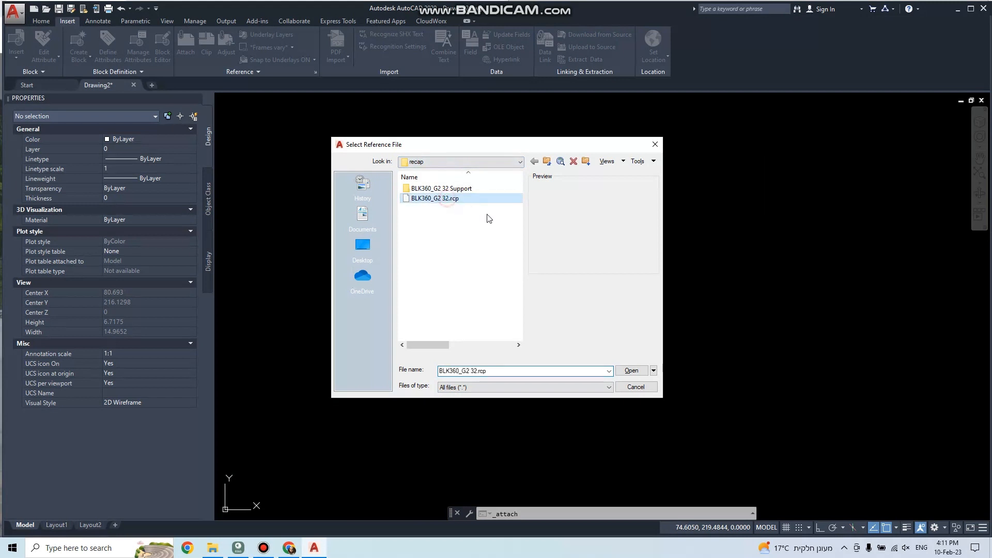
pyautogui.click(629, 370)
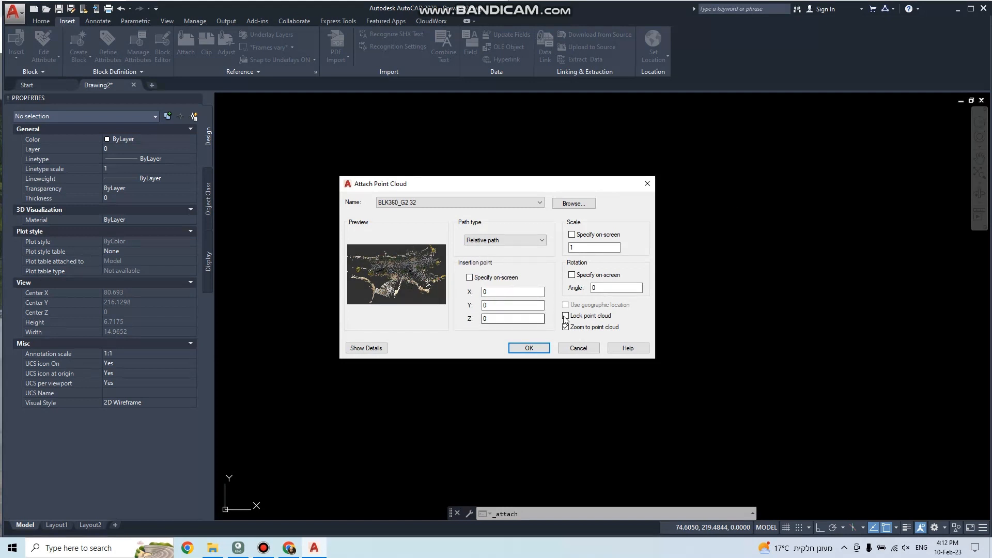
# Attach the point cloud locked, at insertion point 0,0,0 with scale 1 and rotation 0, and inspect it in 3D.
pyautogui.click(580, 316)
pyautogui.click(534, 351)
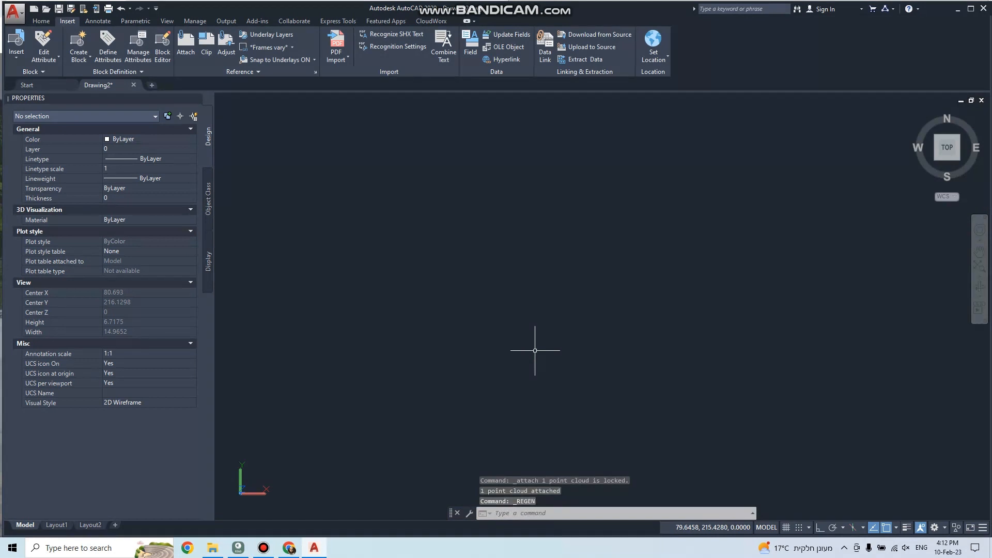
pyautogui.click(979, 267)
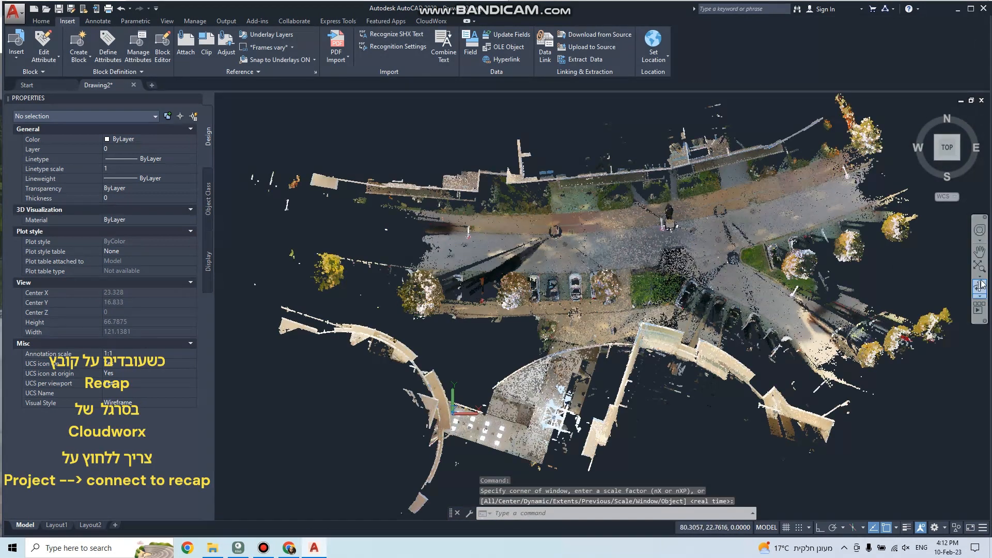
pyautogui.click(981, 286)
pyautogui.moveTo(620, 394); pyautogui.dragTo(687, 291)
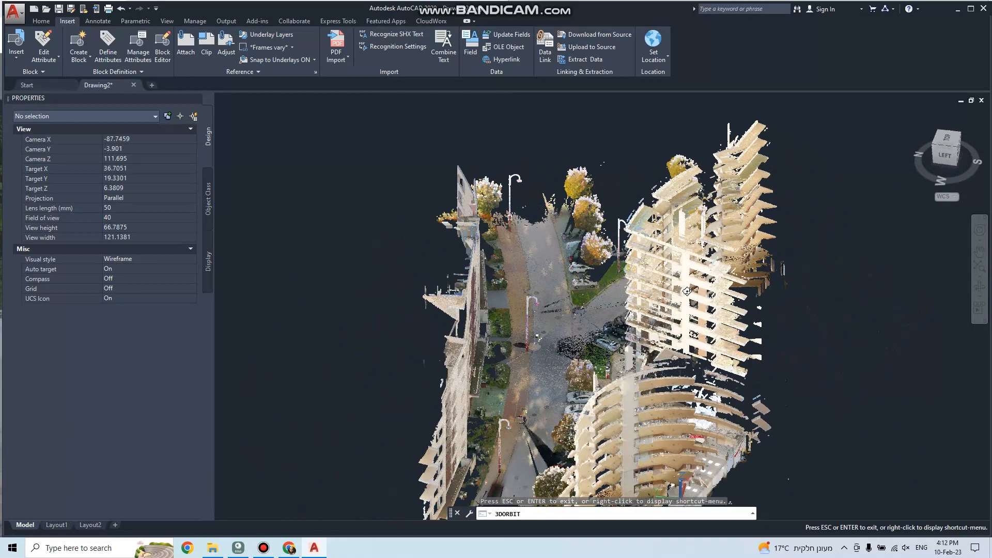
pyautogui.press('Escape')
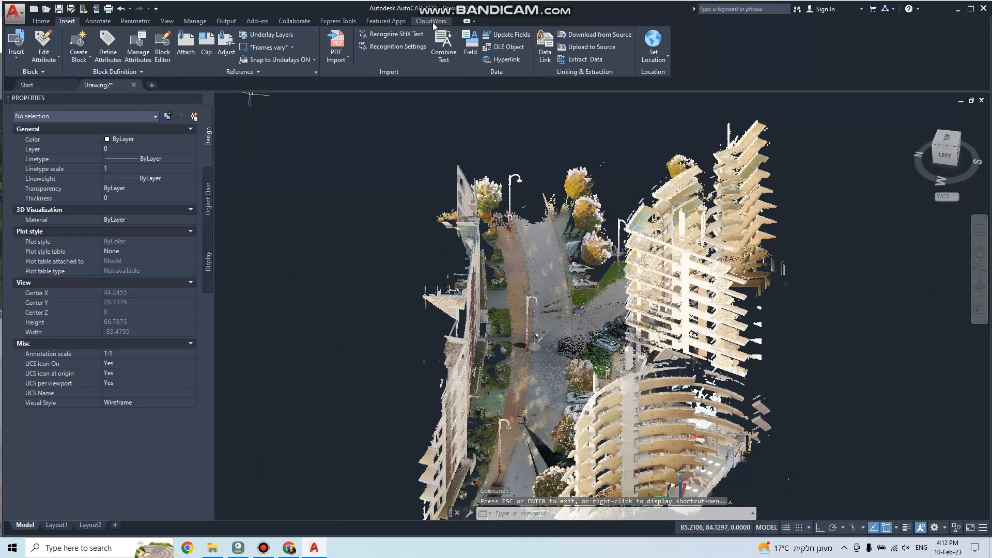
# Create a new drawing and open the CloudWorx LGS file blk2go 1.lgs in it, using Meters as distance units.
pyautogui.click(152, 85)
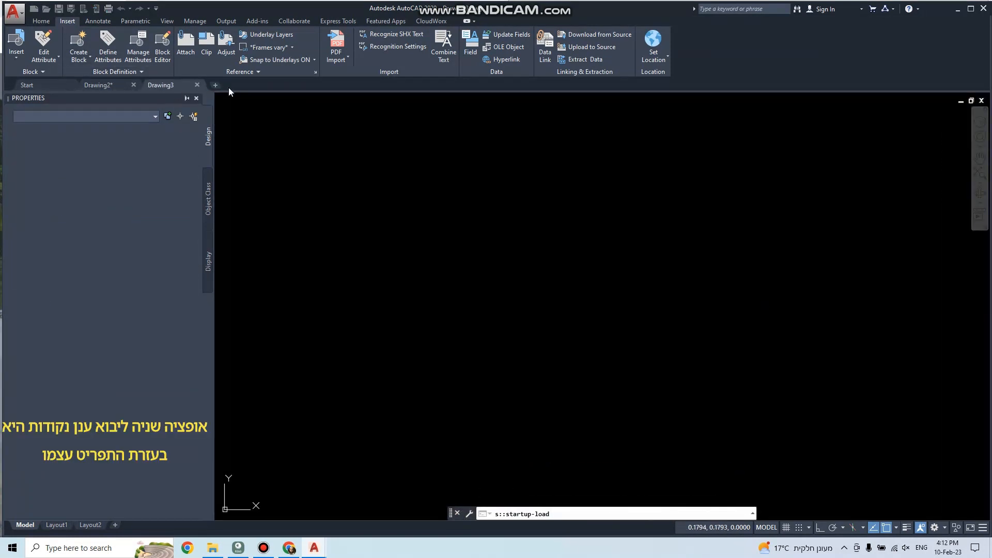
pyautogui.click(420, 21)
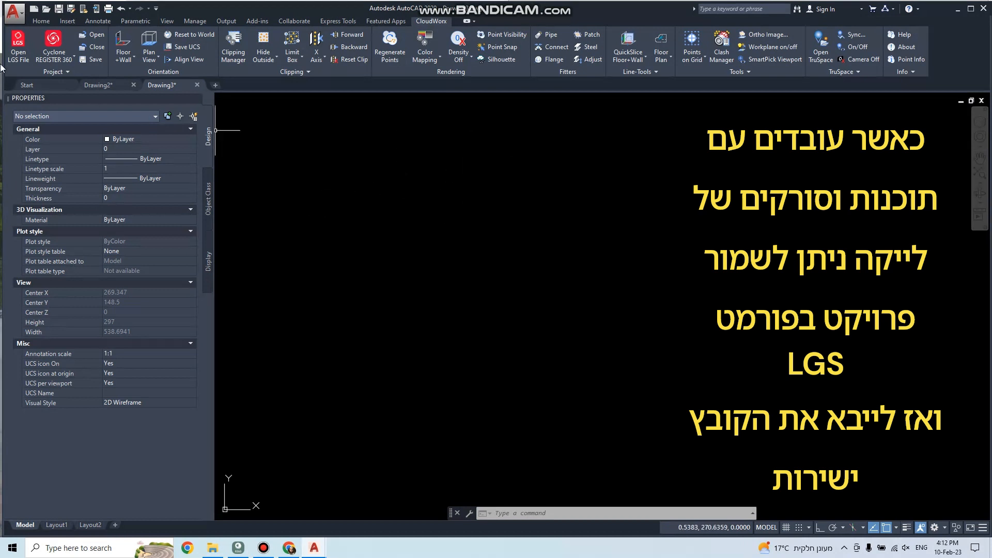
pyautogui.click(18, 49)
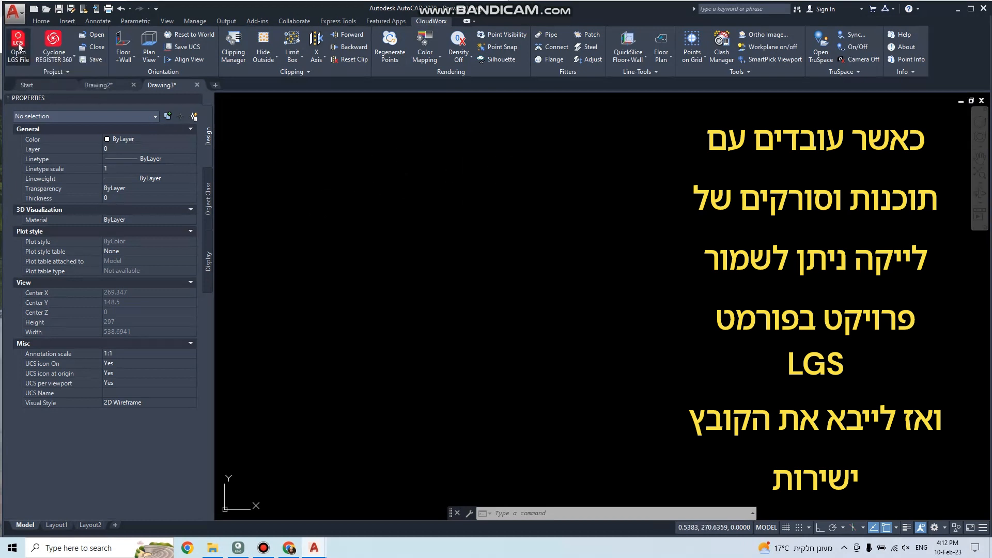
pyautogui.click(583, 298)
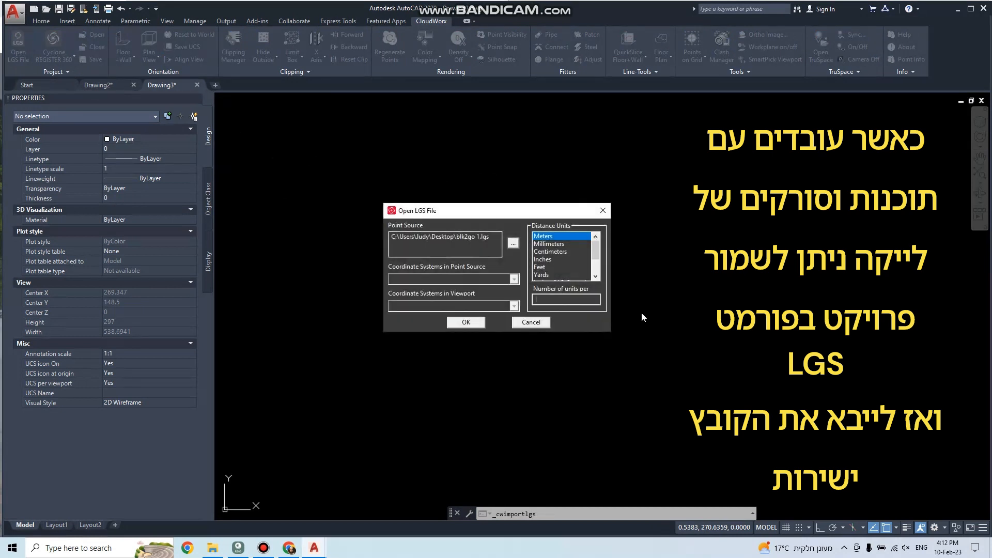
pyautogui.click(455, 241)
pyautogui.click(468, 247)
pyautogui.click(458, 238)
pyautogui.click(525, 243)
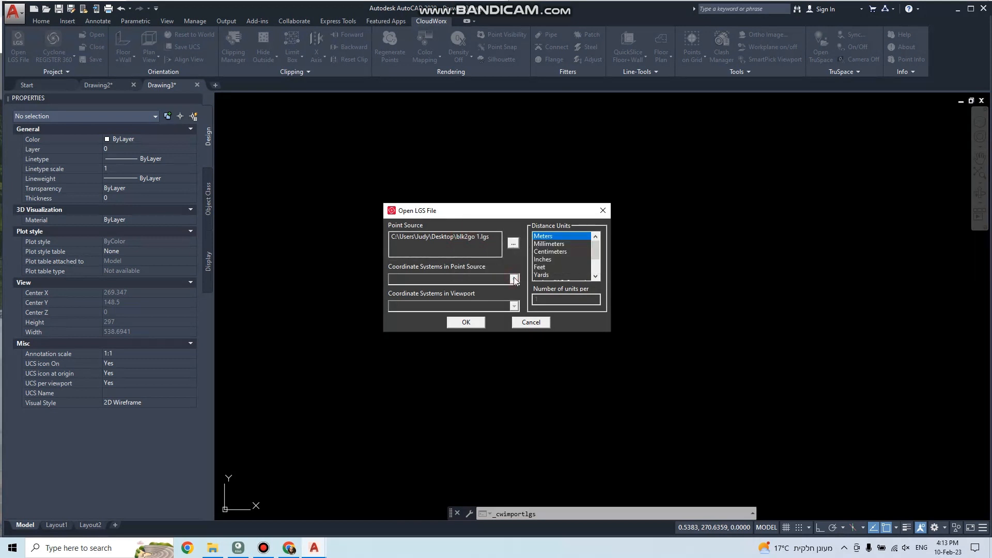
pyautogui.click(466, 322)
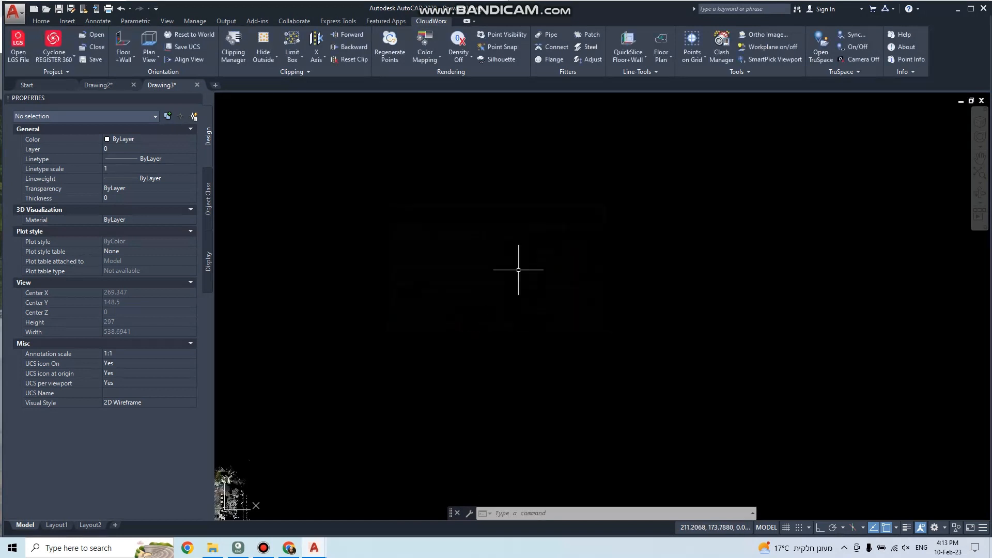
pyautogui.click(980, 173)
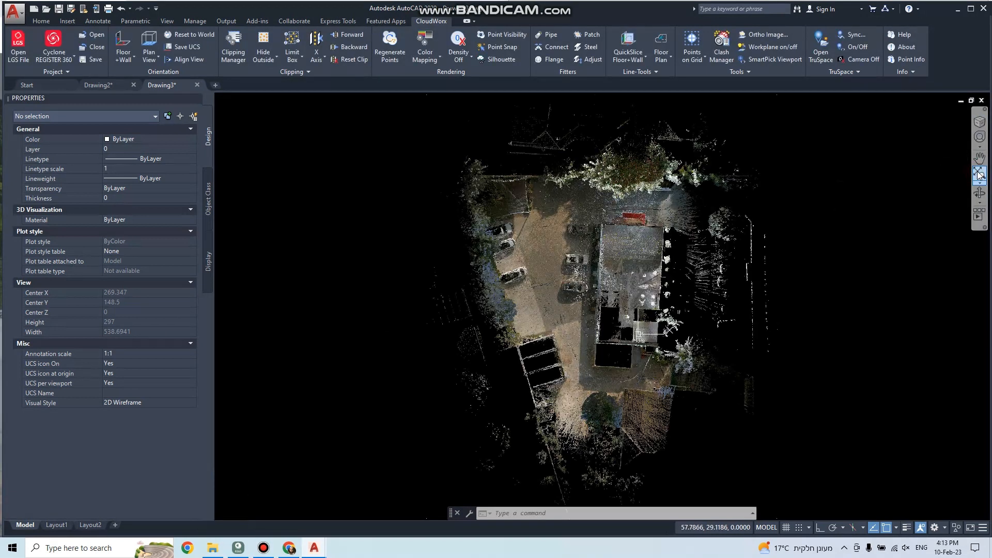
# Set the visual style of the LGS point cloud drawing to Realistic.
pyautogui.click(165, 402)
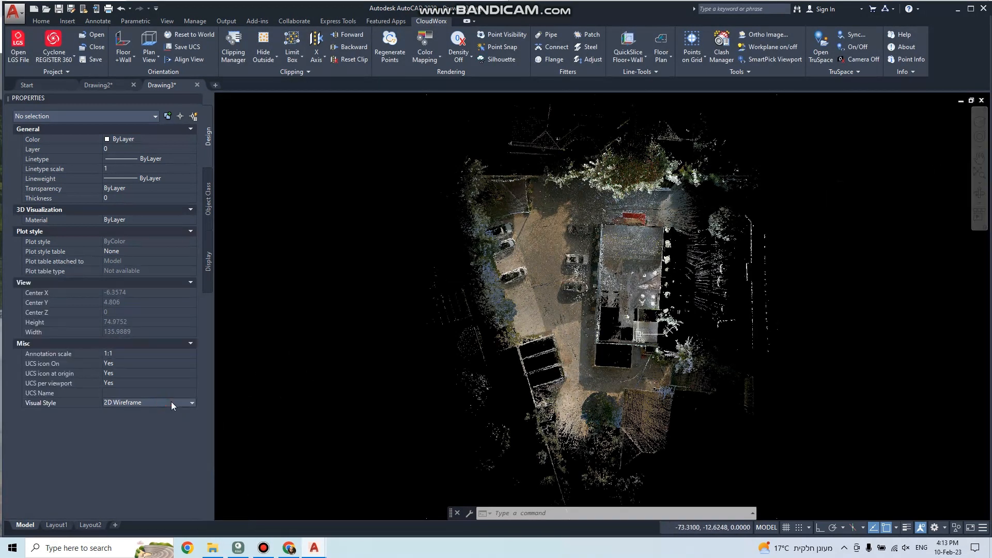
pyautogui.click(172, 402)
pyautogui.click(171, 401)
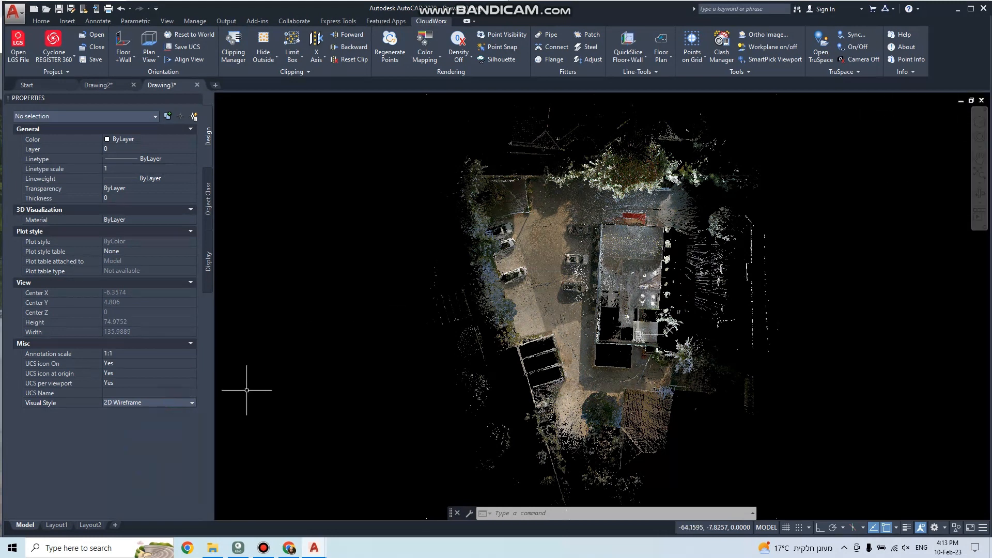
pyautogui.click(123, 403)
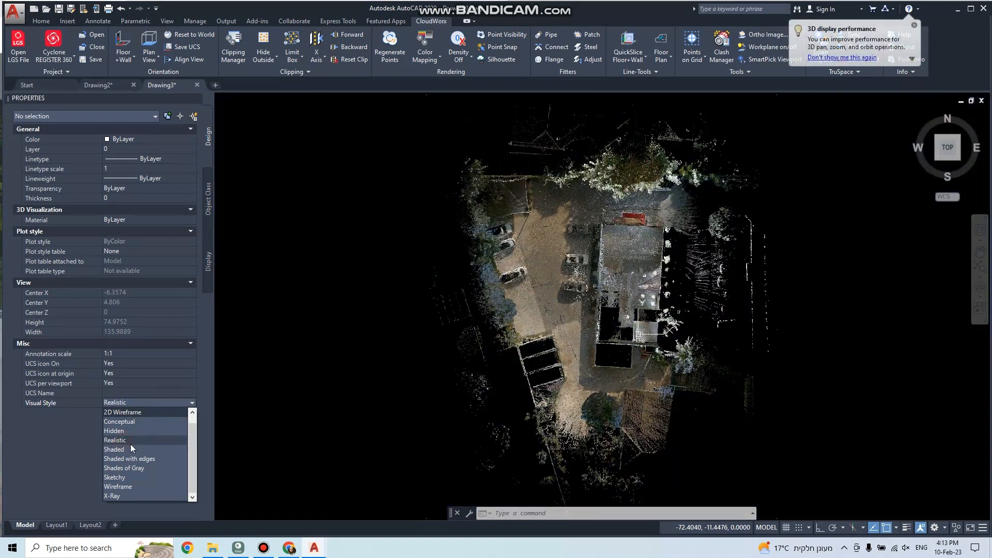
pyautogui.click(123, 441)
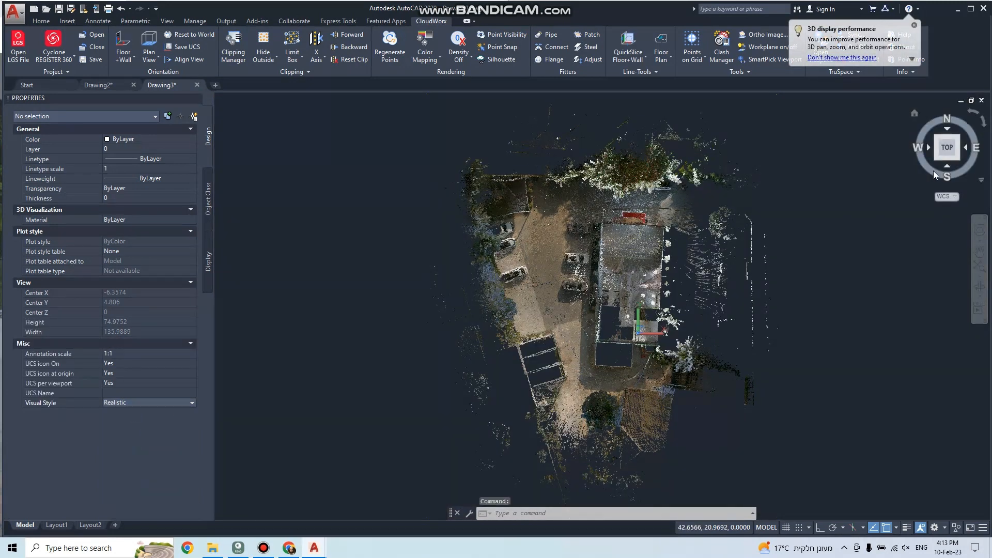
# Examine the LGS point cloud from the front and obliquely from above, including the parked cars beside the building.
pyautogui.click(946, 166)
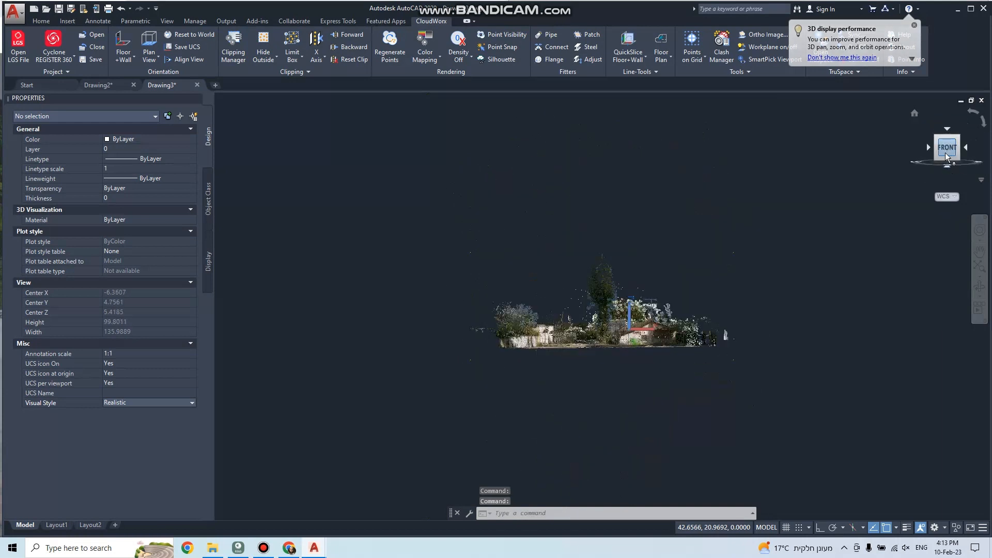
pyautogui.click(929, 148)
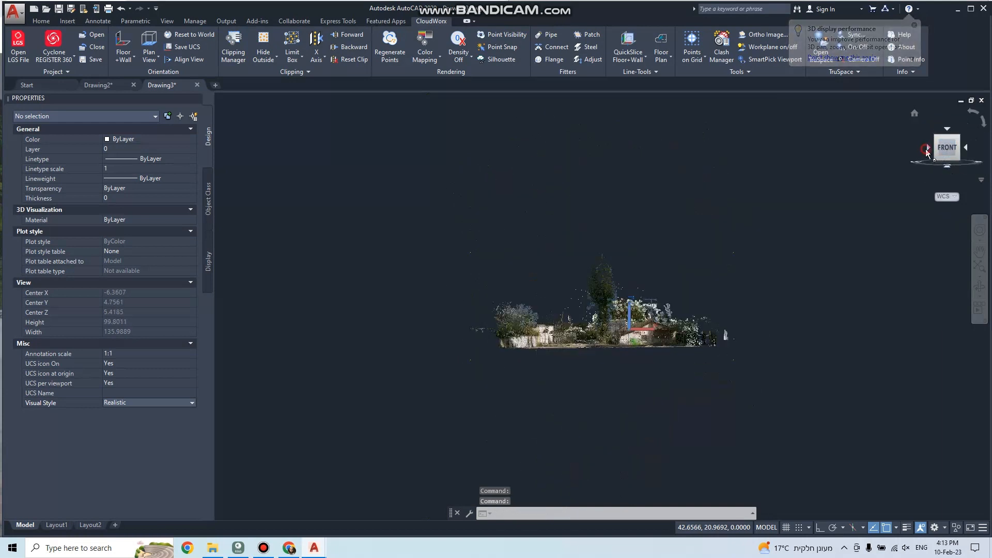
pyautogui.click(980, 287)
pyautogui.moveTo(634, 325); pyautogui.dragTo(607, 356)
pyautogui.press('Escape')
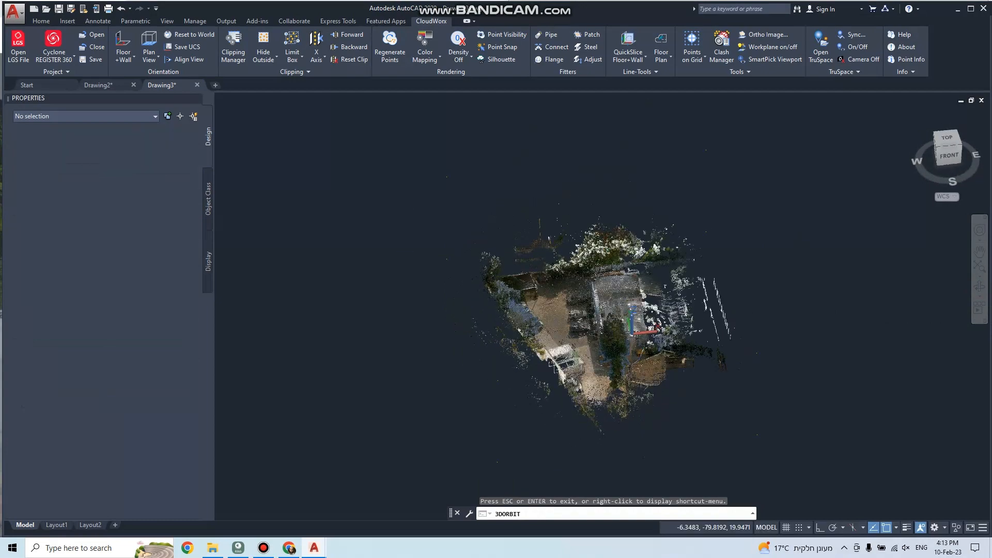
pyautogui.scroll(5, 606, 322)
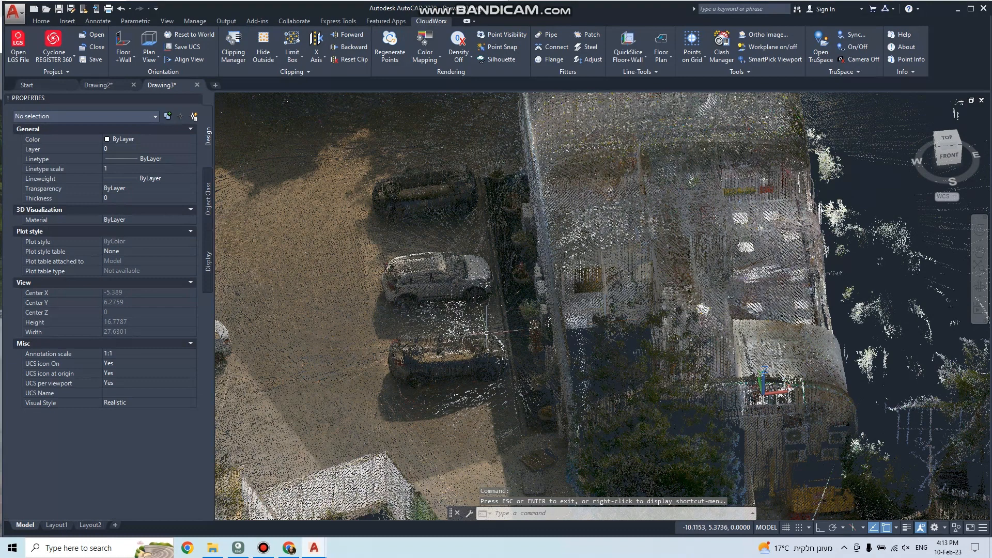
pyautogui.scroll(-3, 486, 333)
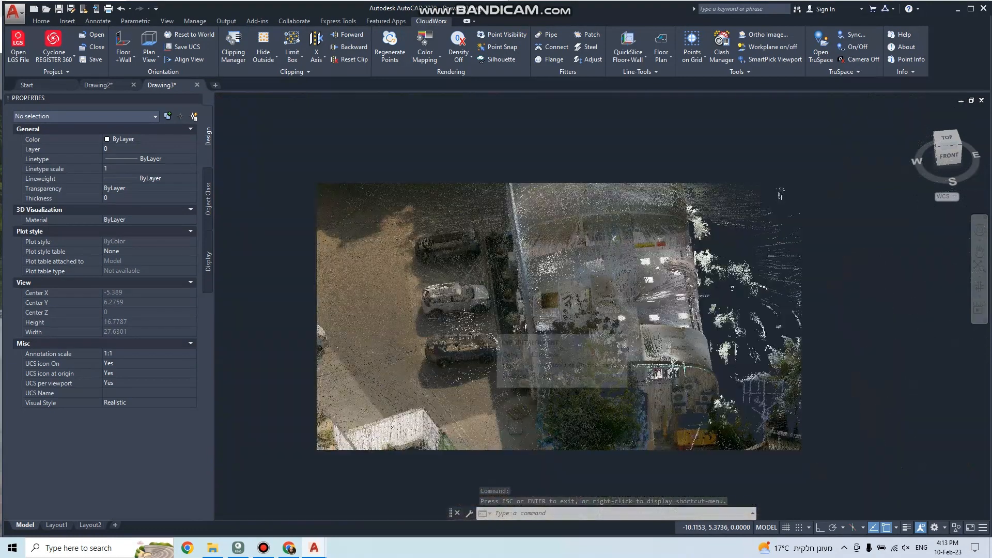
pyautogui.scroll(-2, 486, 334)
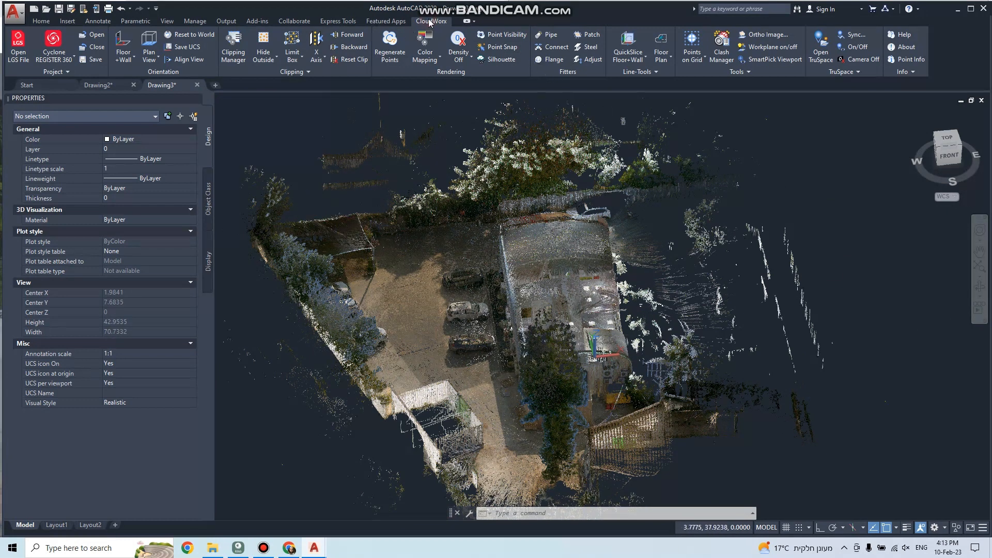
# Switch to the drawing with the ReCap point cloud and start a Wall orientation on the white wall below the ceiling lights.
pyautogui.click(98, 85)
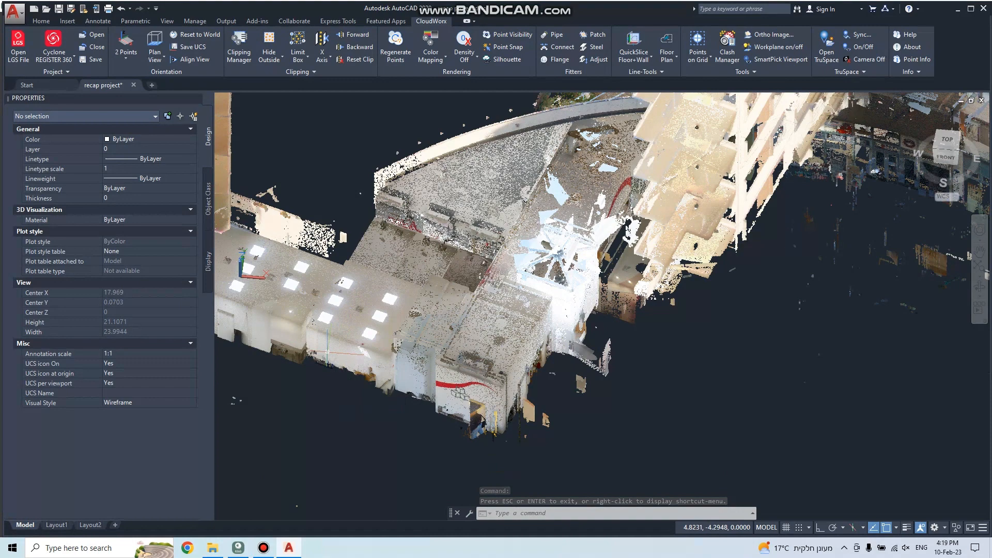
pyautogui.scroll(2, 324, 347)
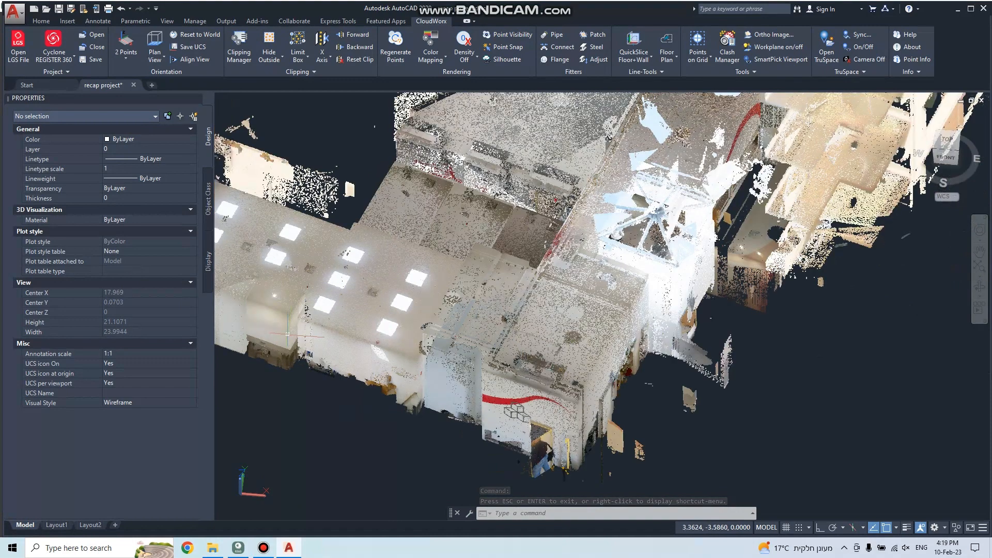
pyautogui.scroll(4, 323, 344)
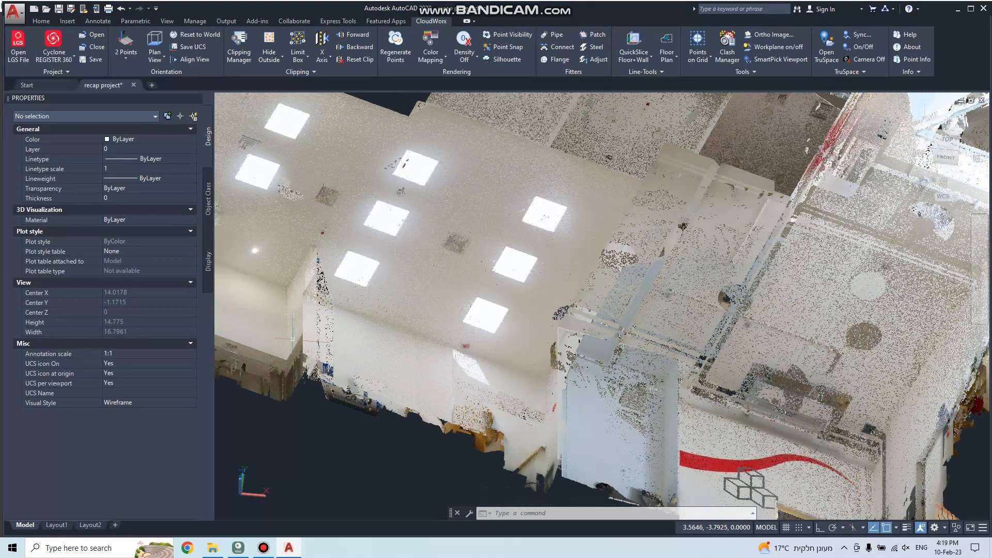
pyautogui.click(122, 58)
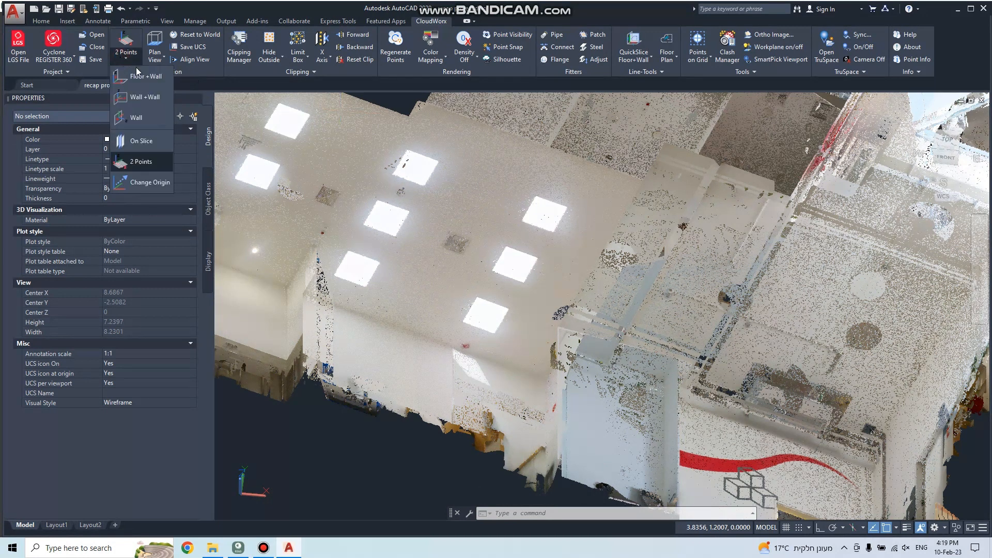
pyautogui.click(137, 120)
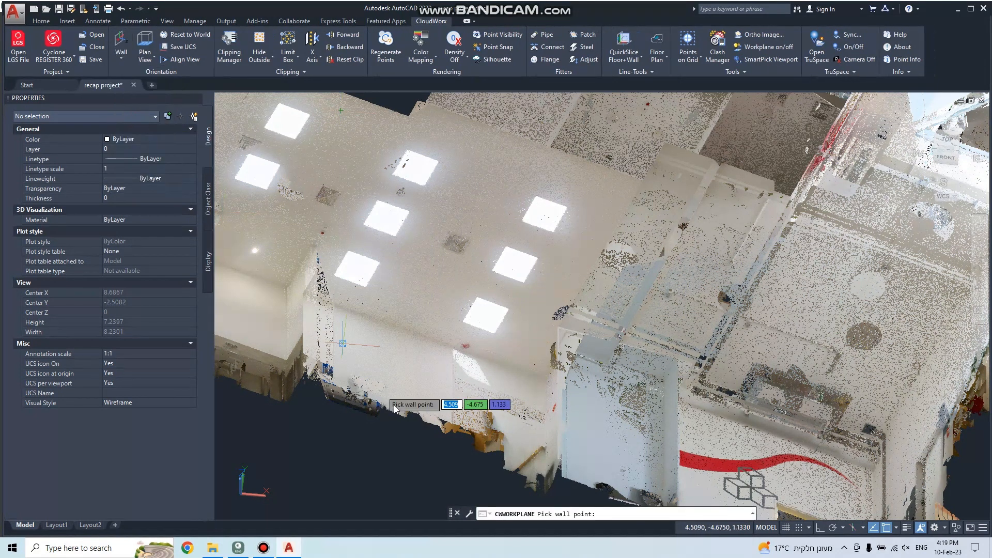
pyautogui.click(399, 362)
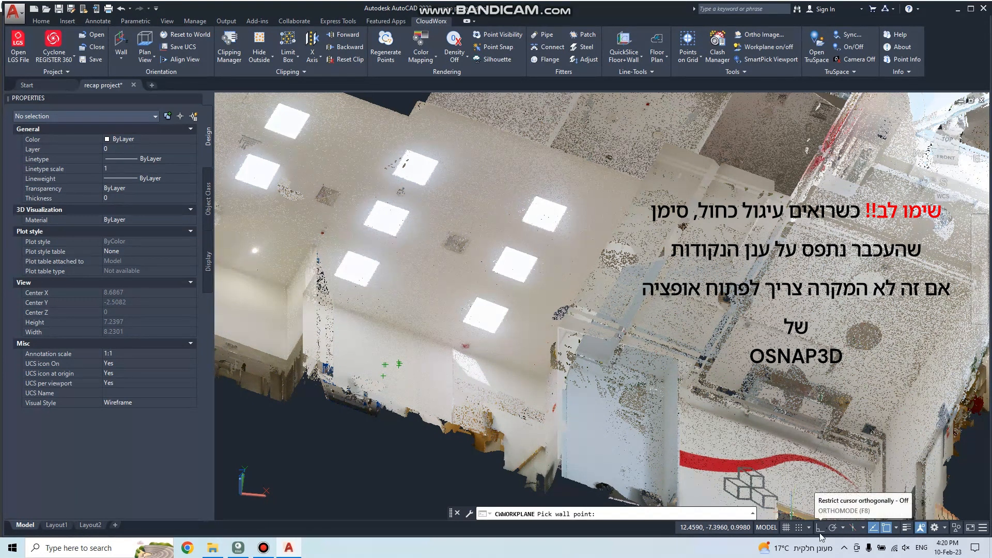
# Turn on 3D object snap with the point cloud Node mode and pick the wall point on the white wall.
pyautogui.click(844, 529)
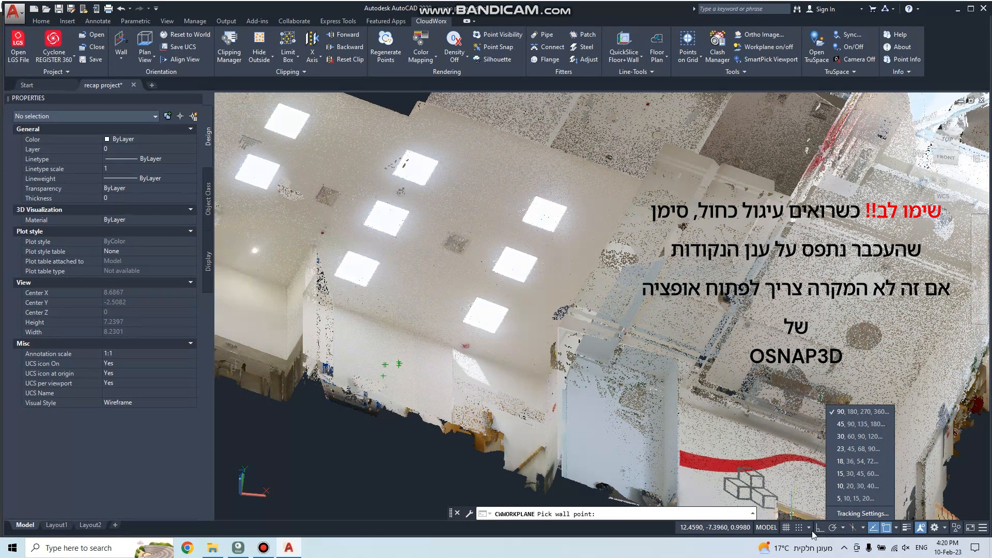
pyautogui.click(895, 527)
pyautogui.click(897, 528)
pyautogui.click(894, 514)
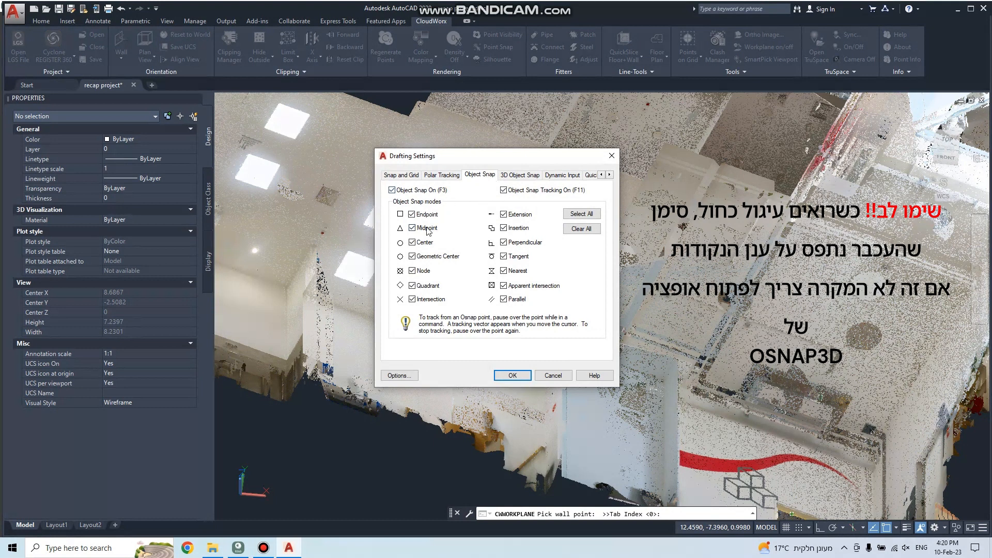
pyautogui.click(517, 176)
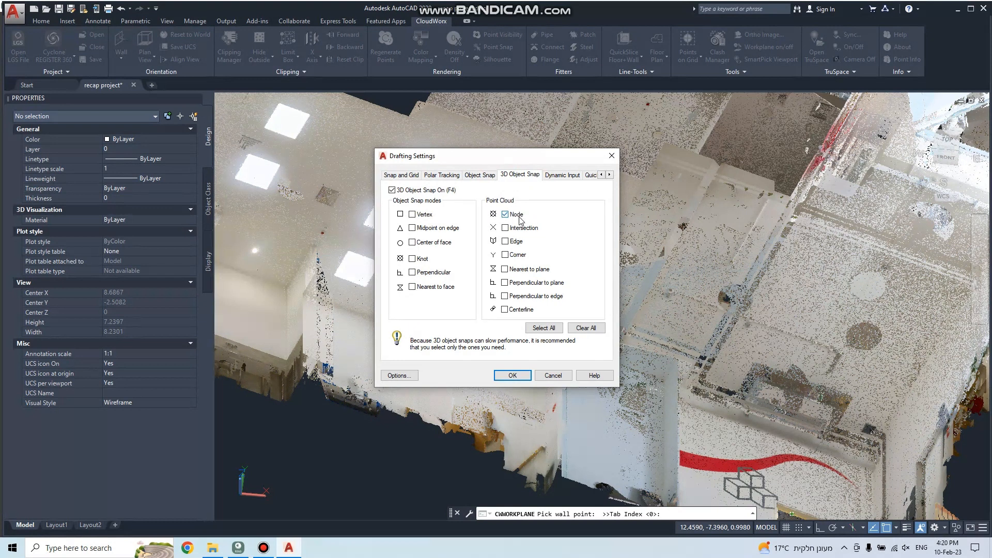
pyautogui.click(392, 191)
pyautogui.click(523, 381)
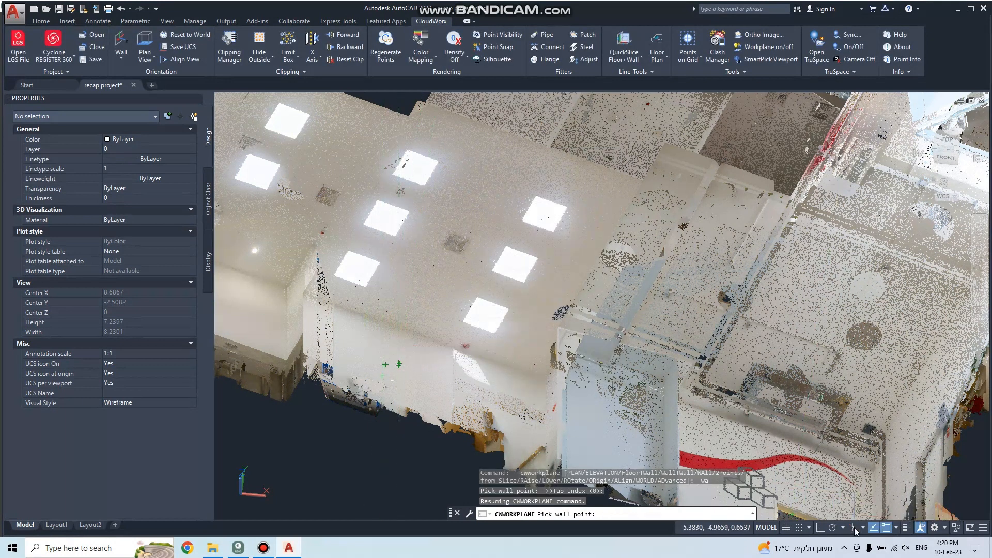
pyautogui.click(897, 527)
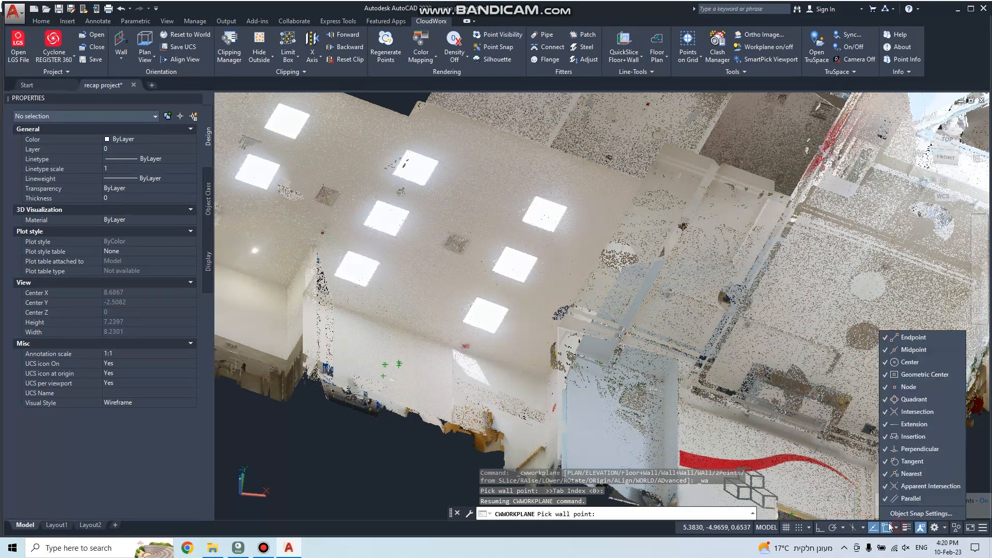
pyautogui.click(305, 399)
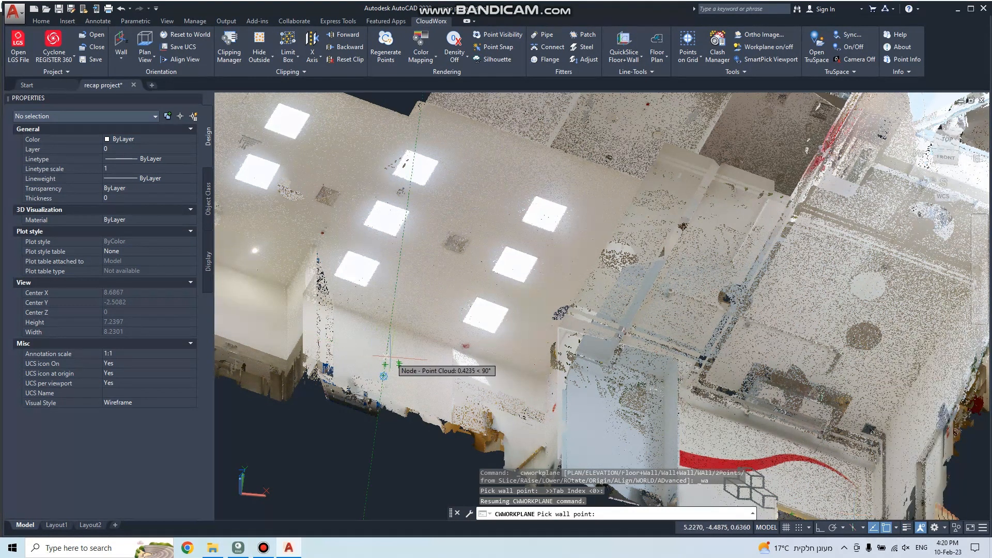
pyautogui.press('F4')
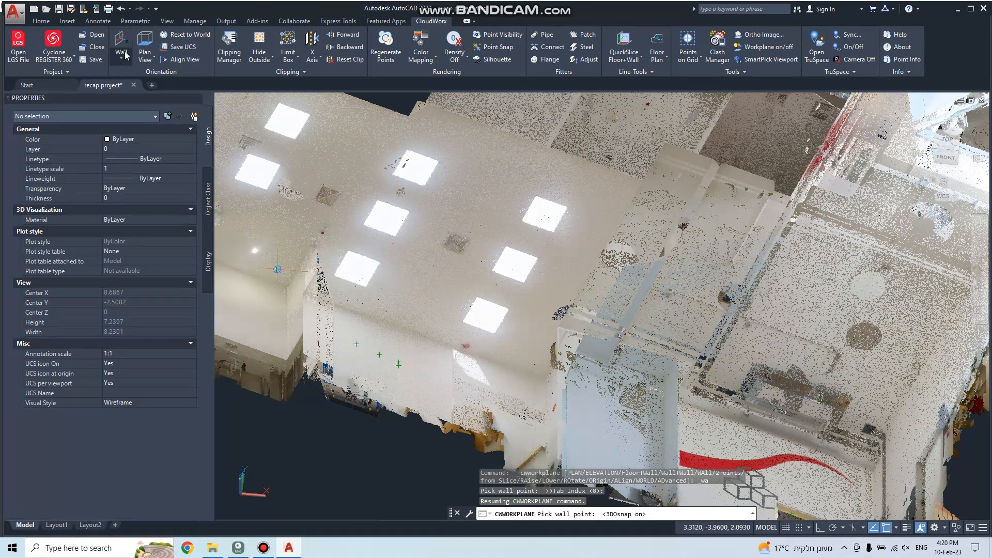
pyautogui.click(369, 335)
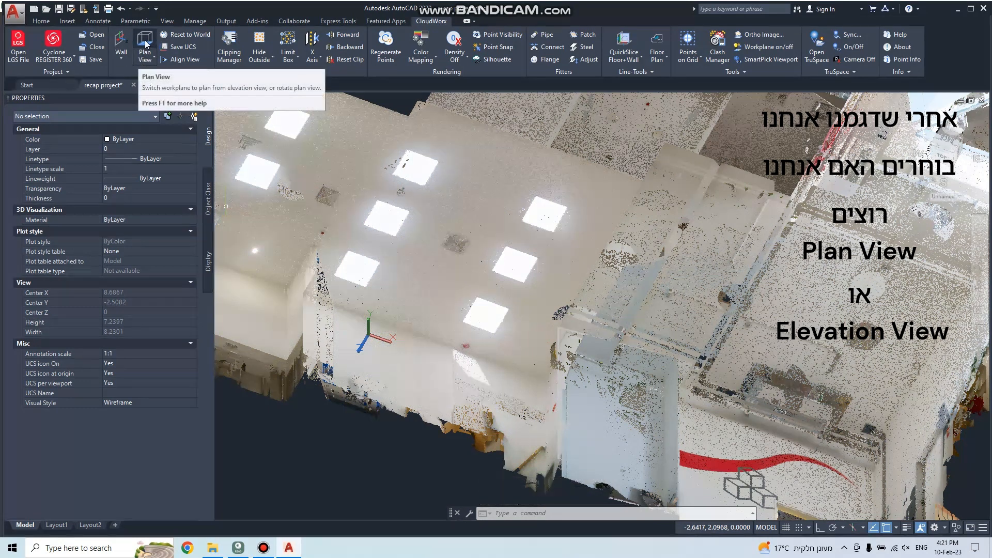
# Set the workplane orientation to Plan View and align the view to it.
pyautogui.click(148, 60)
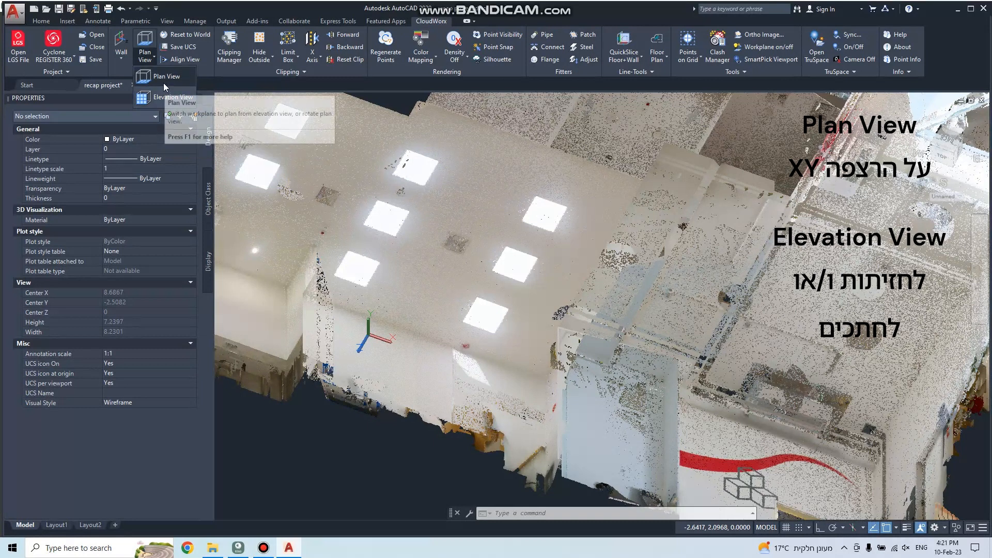
pyautogui.click(164, 83)
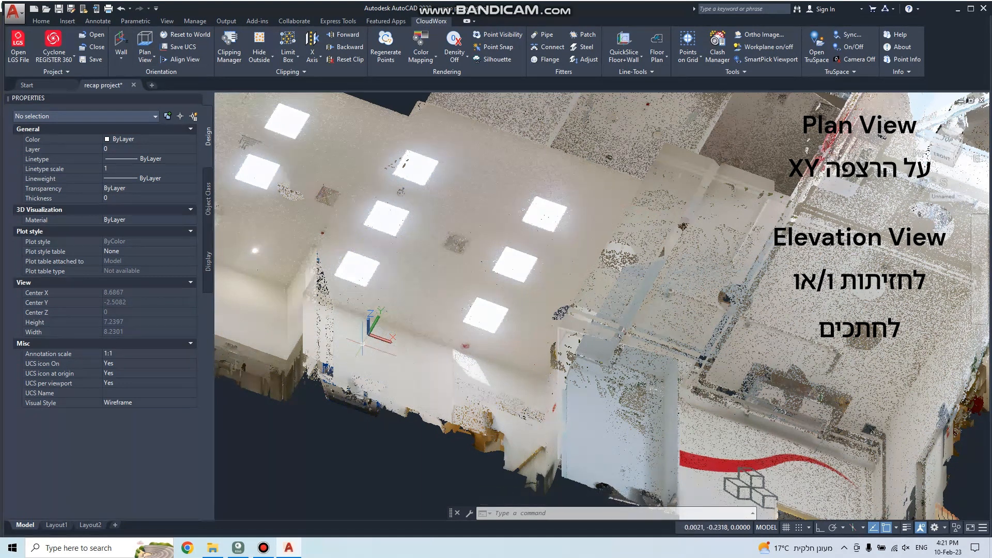
pyautogui.click(181, 62)
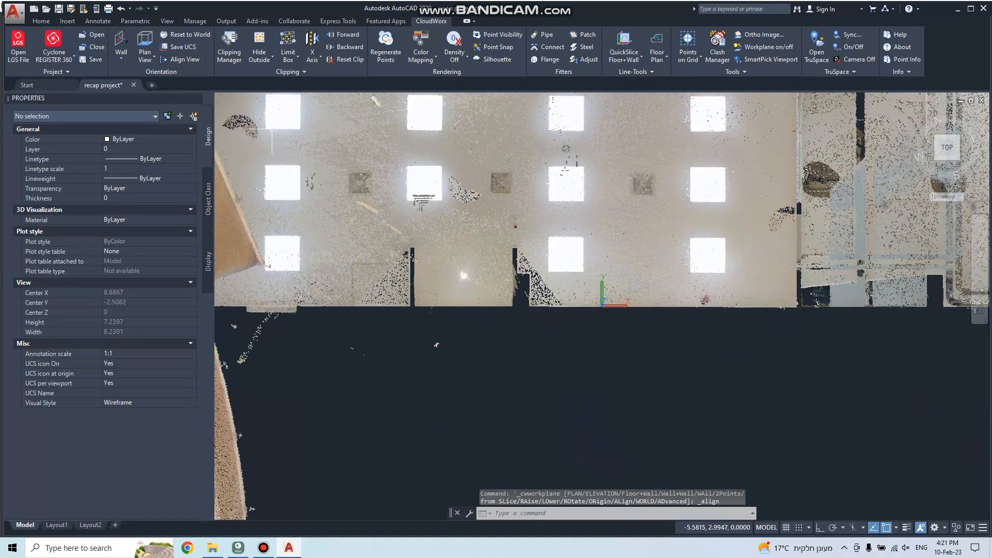
pyautogui.scroll(-4, 529, 411)
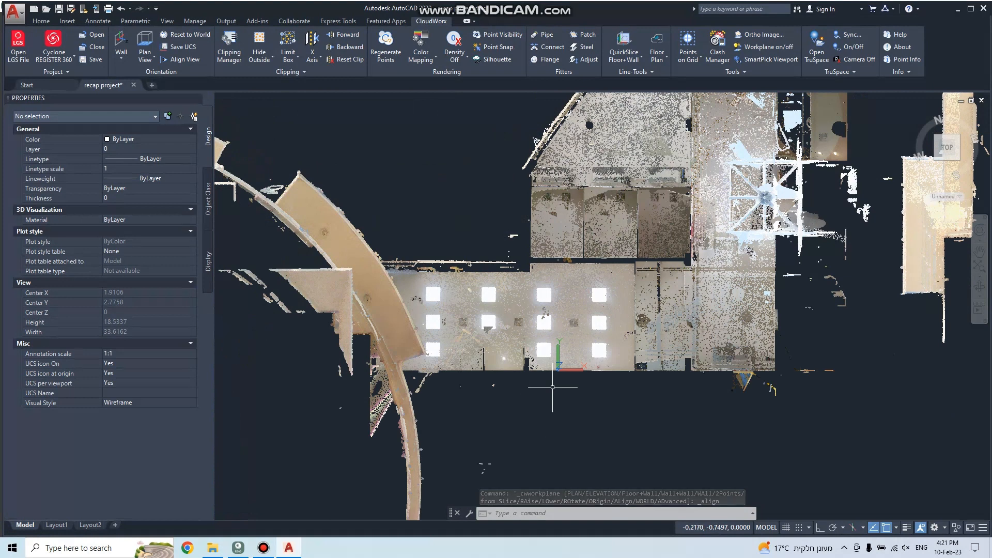
# Switch the workplane to Elevation View and align the view to the building facade.
pyautogui.click(143, 58)
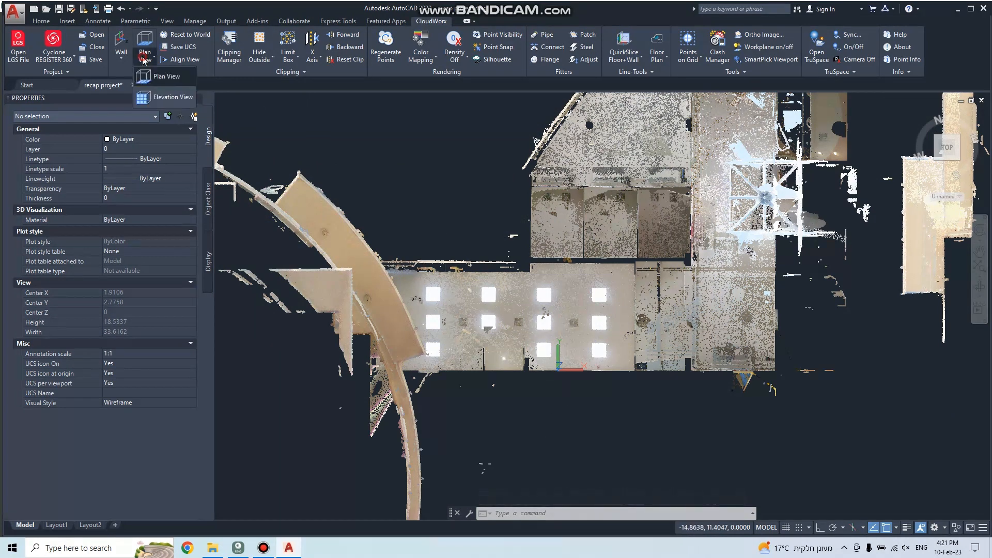
pyautogui.click(182, 106)
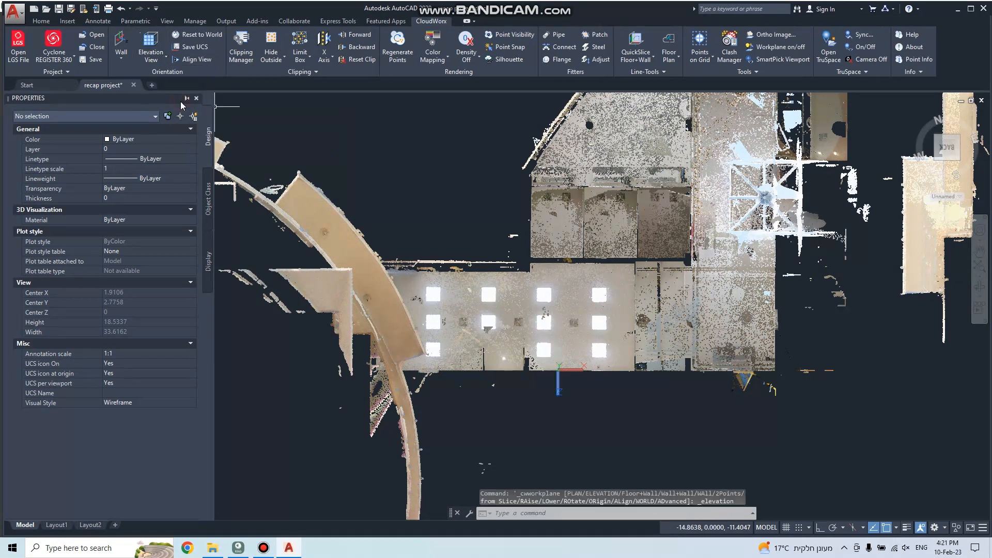
pyautogui.click(192, 59)
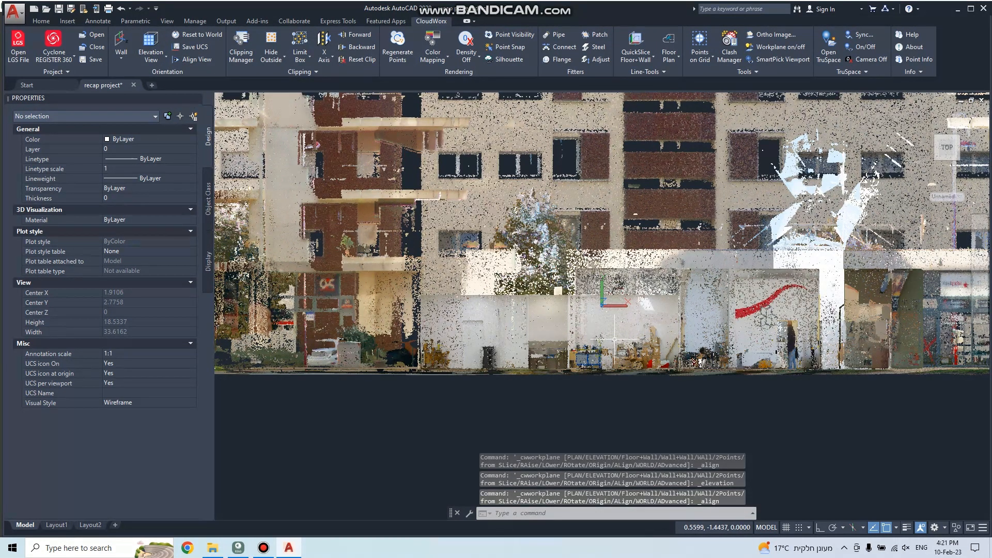
pyautogui.scroll(-6, 614, 339)
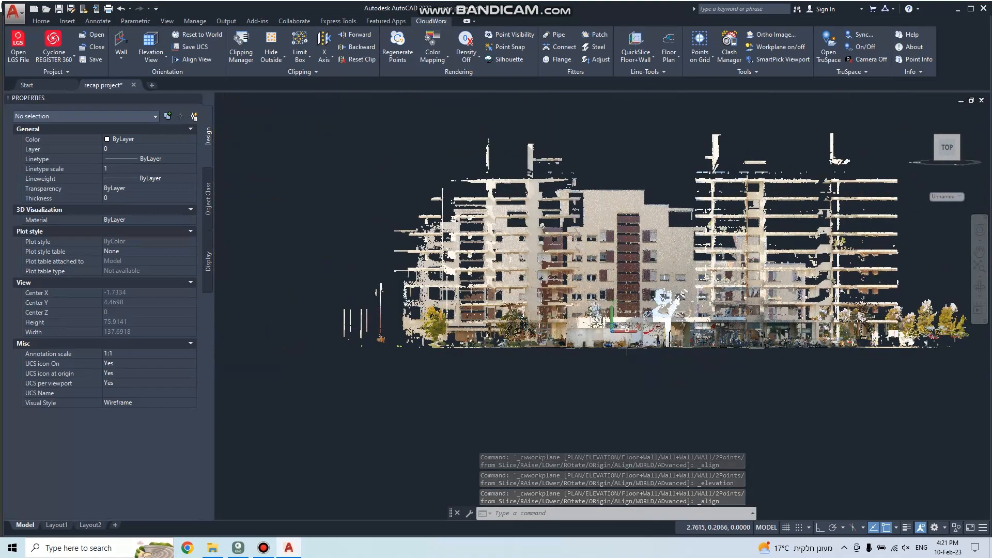
pyautogui.scroll(5, 627, 329)
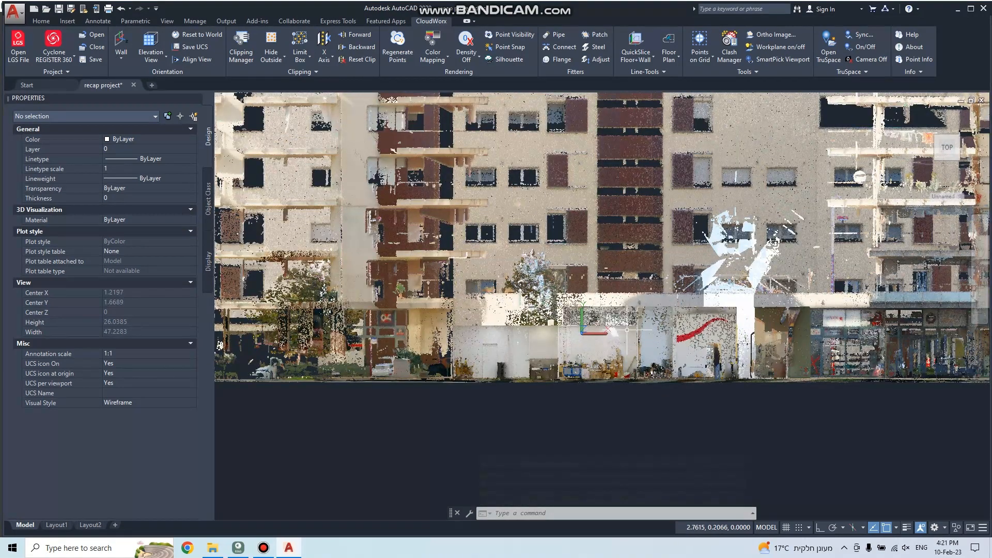
# Return the workplane and aligned view to plan orientation and save the current UCS as PLAN.
pyautogui.click(151, 45)
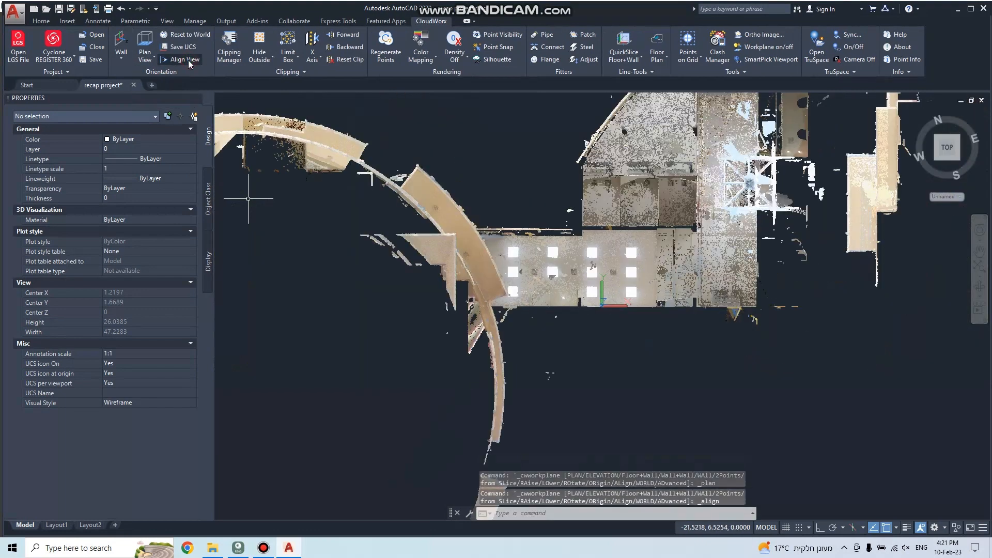
pyautogui.click(188, 60)
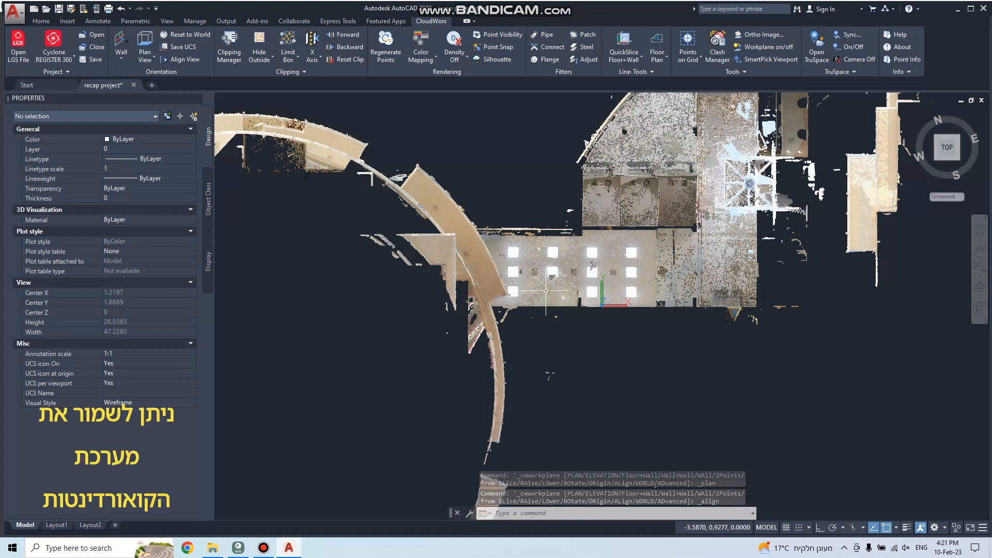
pyautogui.click(182, 48)
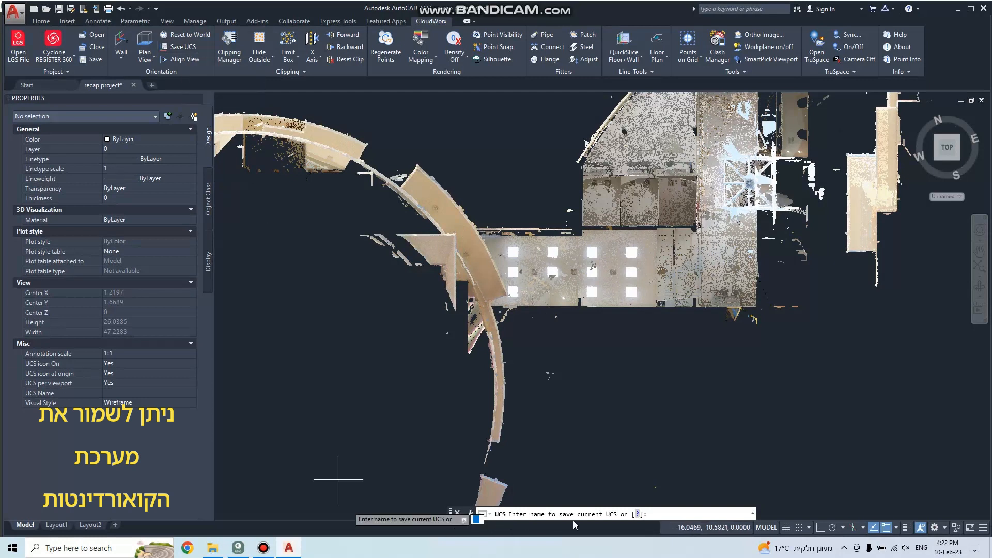
pyautogui.click(672, 514)
pyautogui.press('Return')
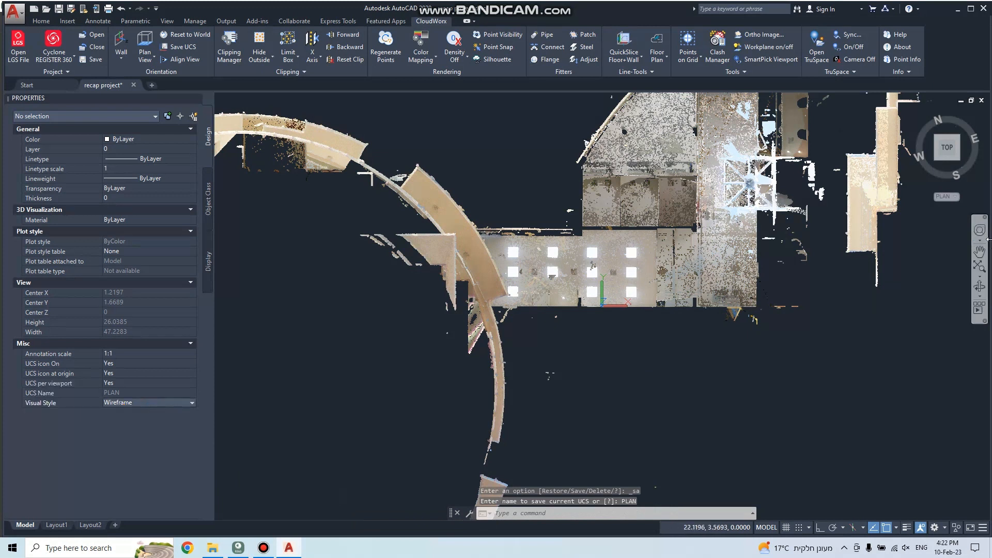
# Switch the active coordinate system from PLAN to WCS and align the view to it.
pyautogui.click(955, 198)
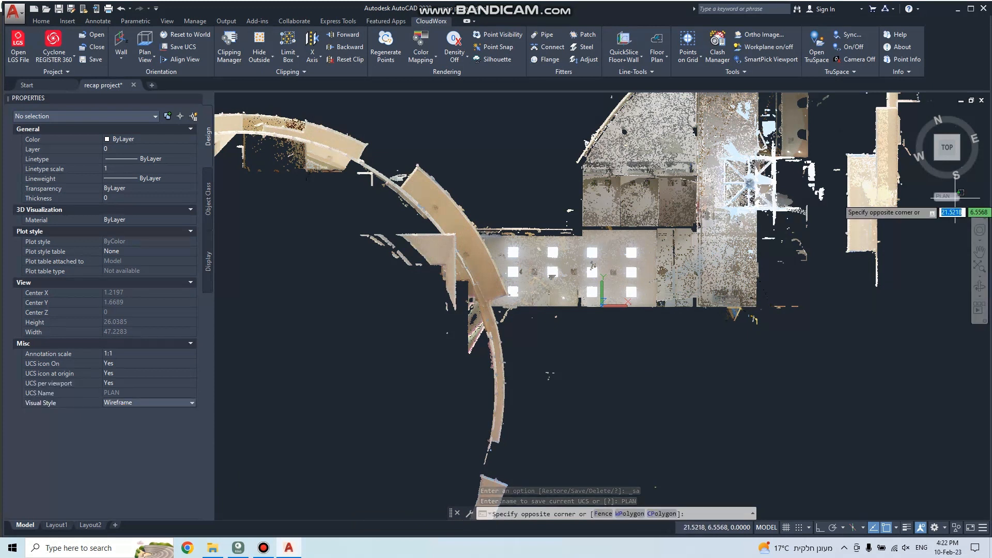
pyautogui.press('Escape')
pyautogui.press('Escape')
pyautogui.click(957, 197)
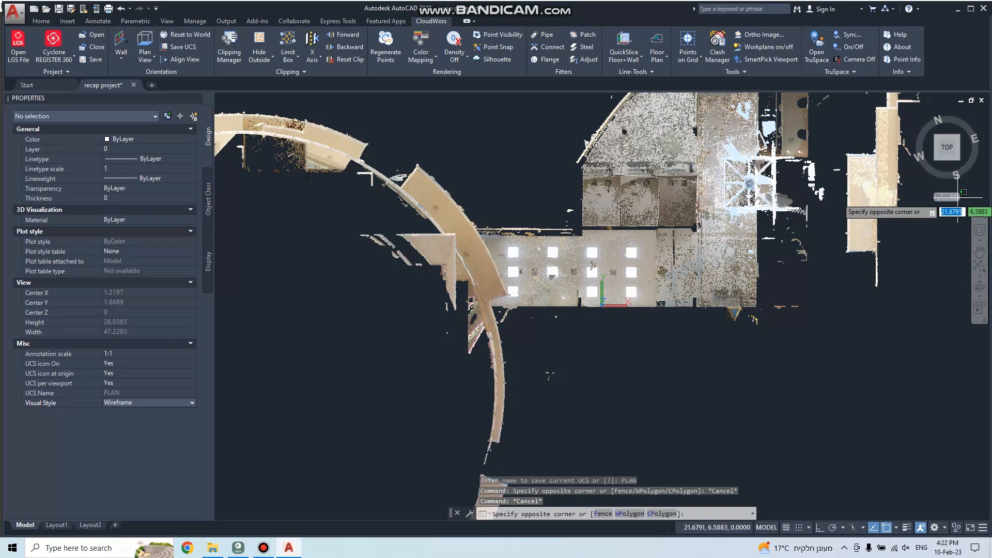
pyautogui.press('Escape')
pyautogui.click(957, 197)
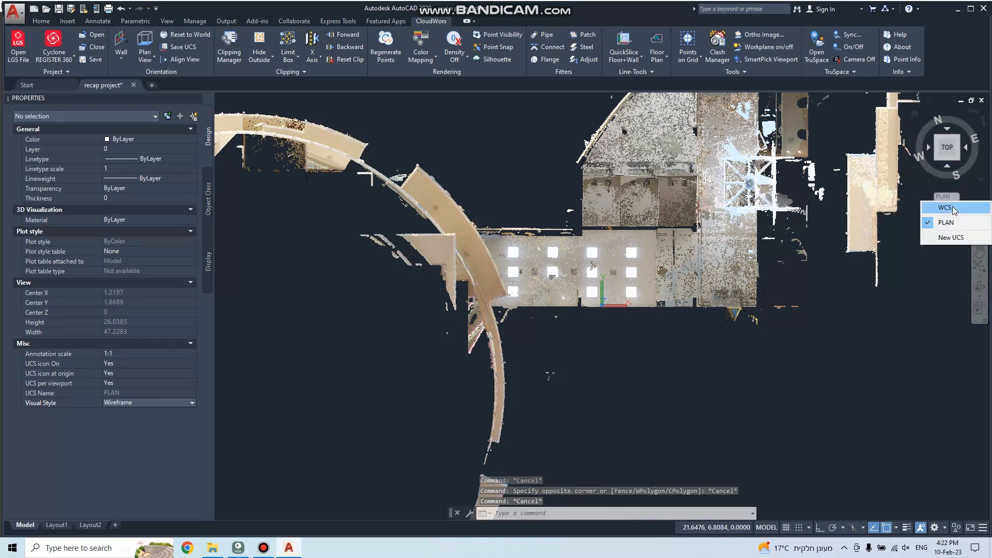
pyautogui.click(953, 206)
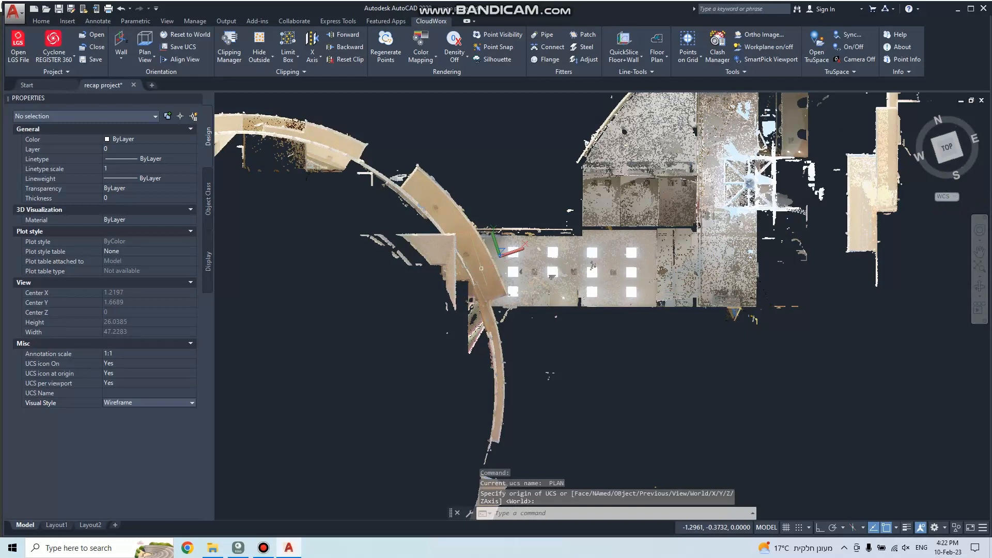
pyautogui.click(195, 61)
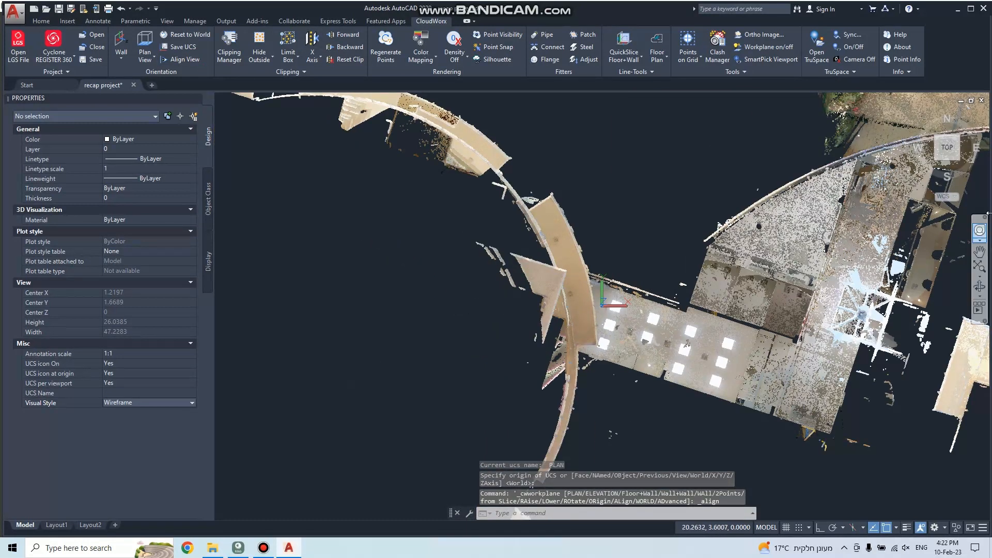
# Restore the saved PLAN coordinate system and align the view to it.
pyautogui.click(943, 196)
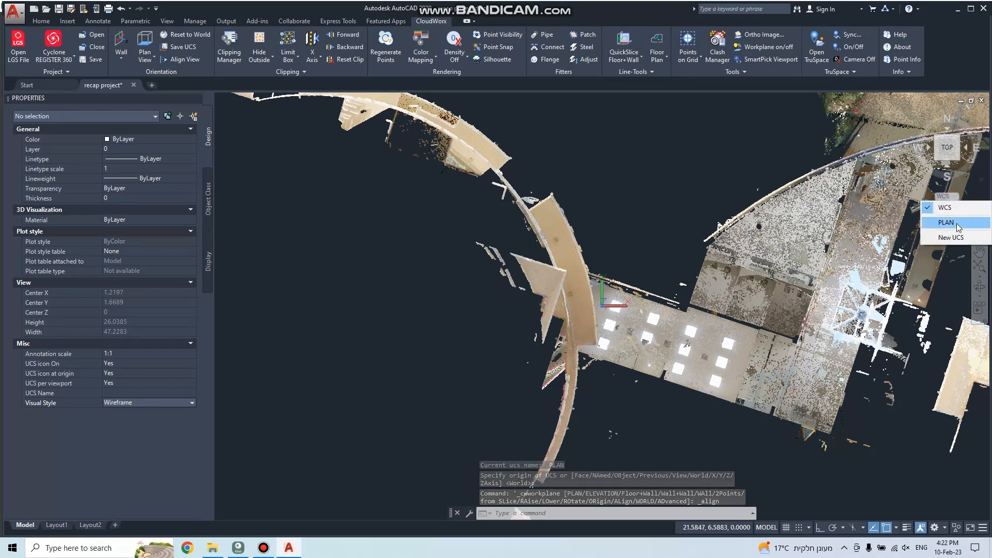
pyautogui.click(956, 223)
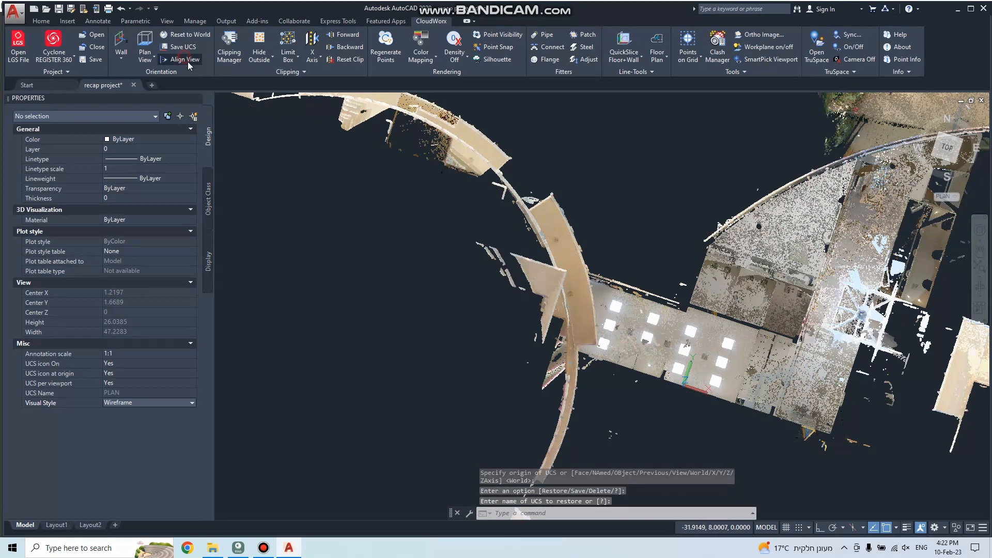
pyautogui.click(185, 60)
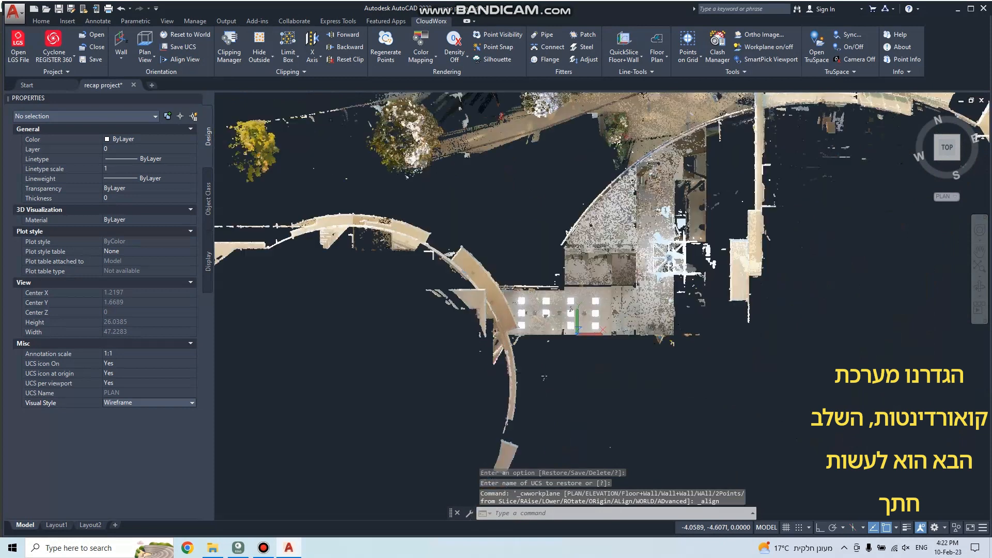
# Inspect the point cloud from above in the PLAN coordinate system and switch to its front view.
pyautogui.scroll(-2, 535, 382)
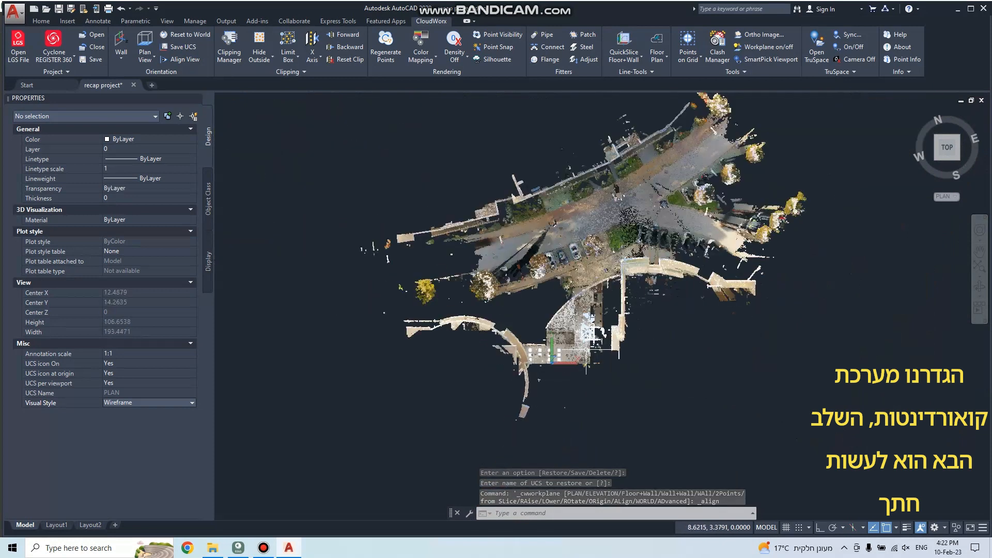
pyautogui.scroll(4, 589, 340)
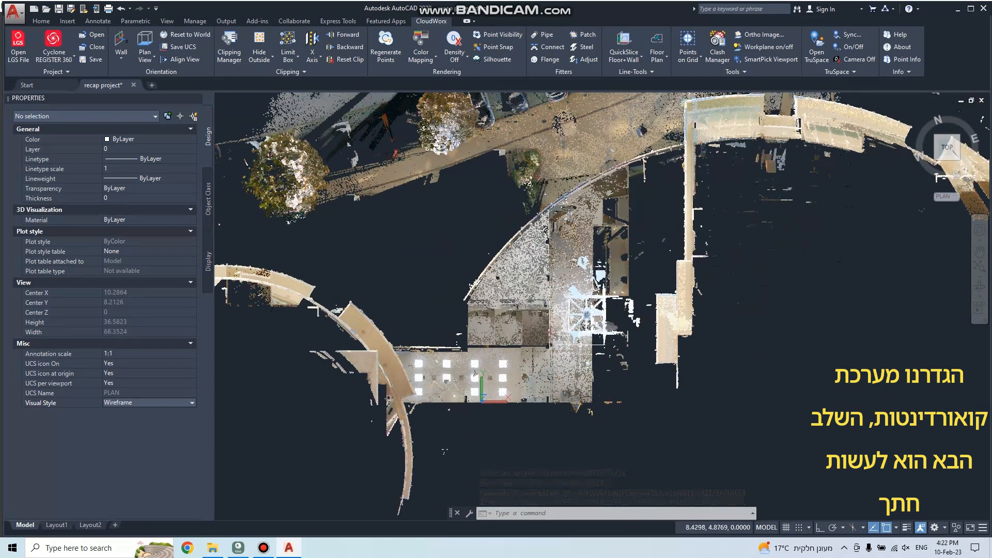
pyautogui.scroll(3, 514, 380)
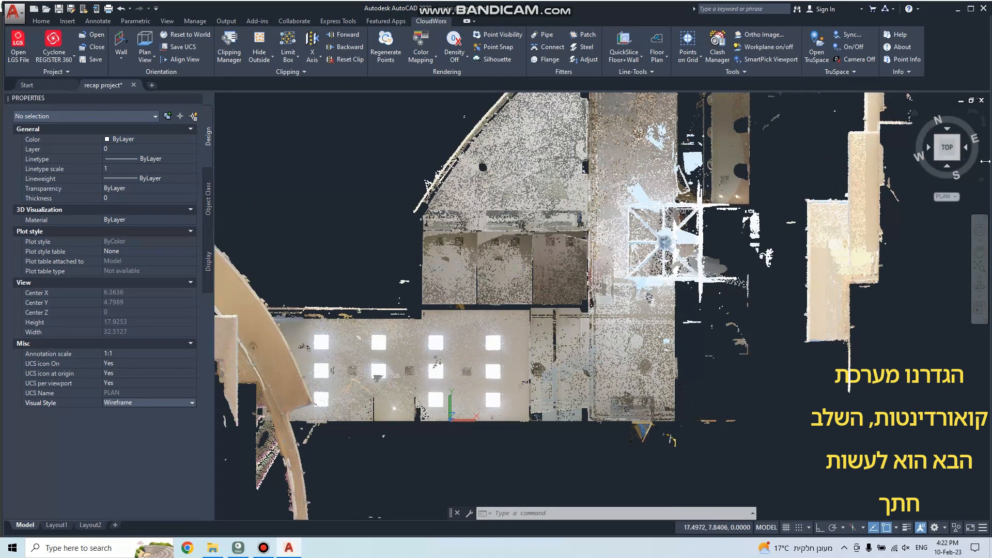
pyautogui.click(947, 166)
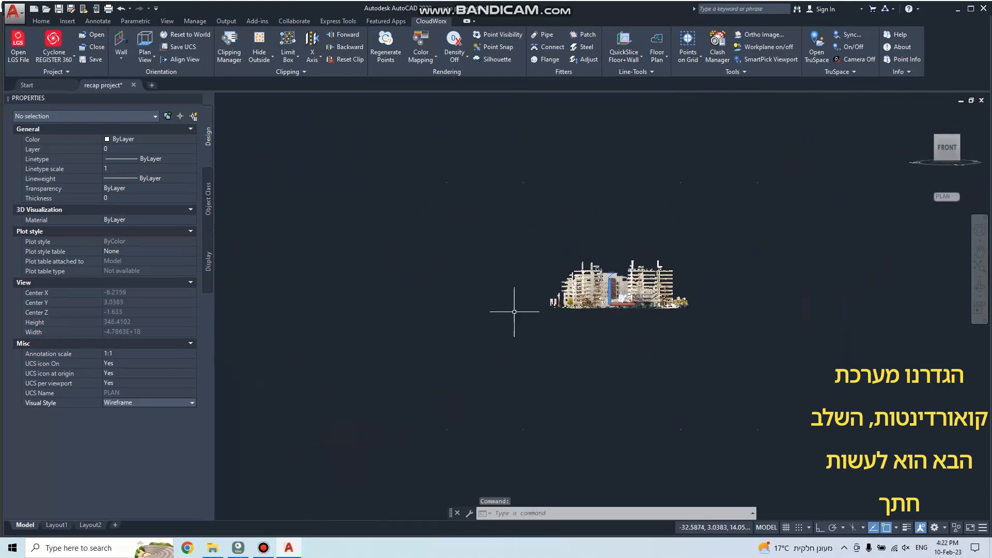
pyautogui.click(948, 135)
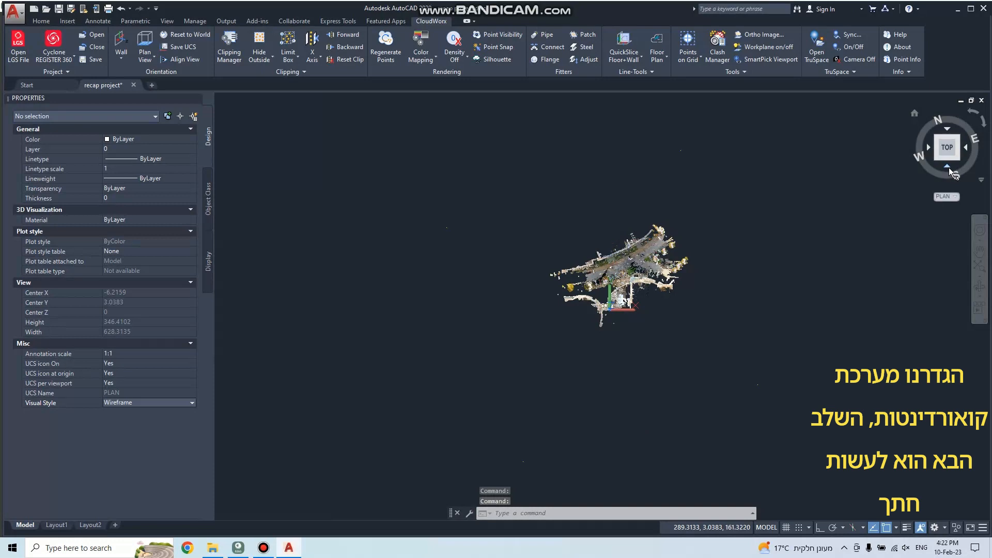
pyautogui.click(949, 167)
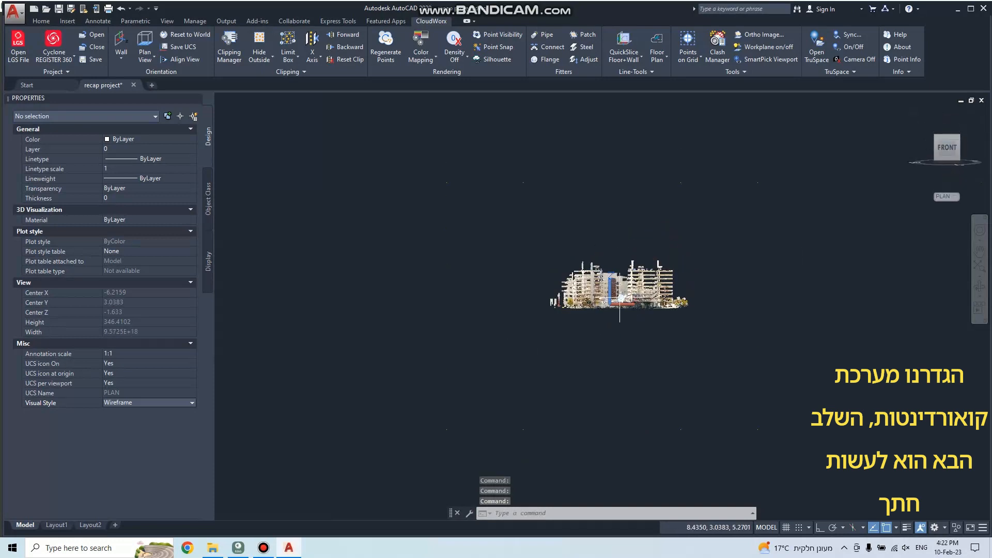
pyautogui.scroll(10, 574, 346)
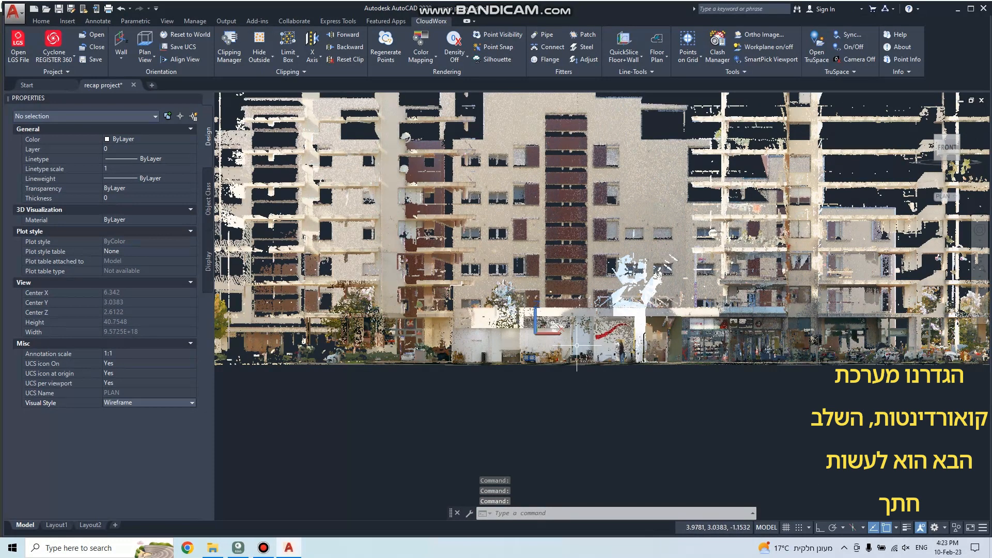
pyautogui.scroll(3, 577, 345)
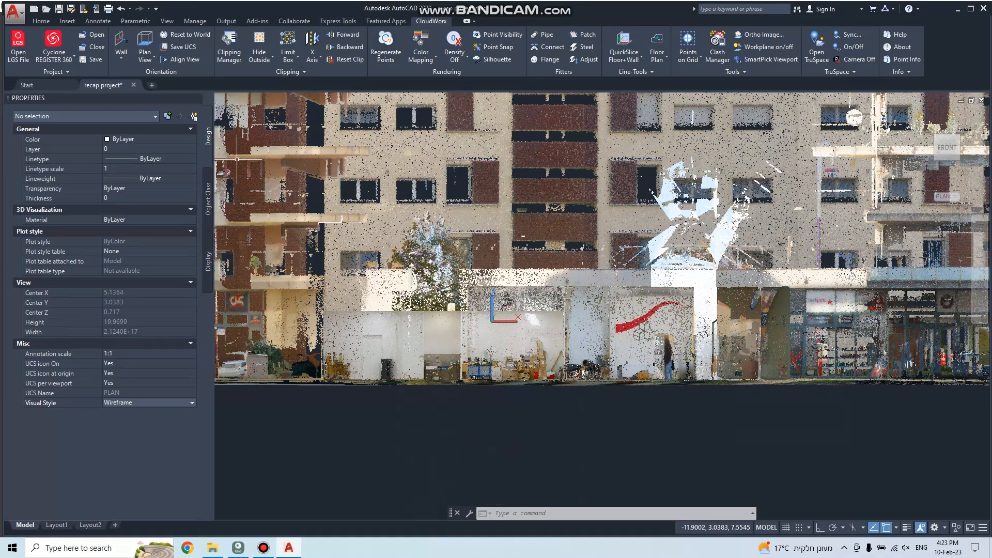
pyautogui.click(312, 63)
pyautogui.click(312, 63)
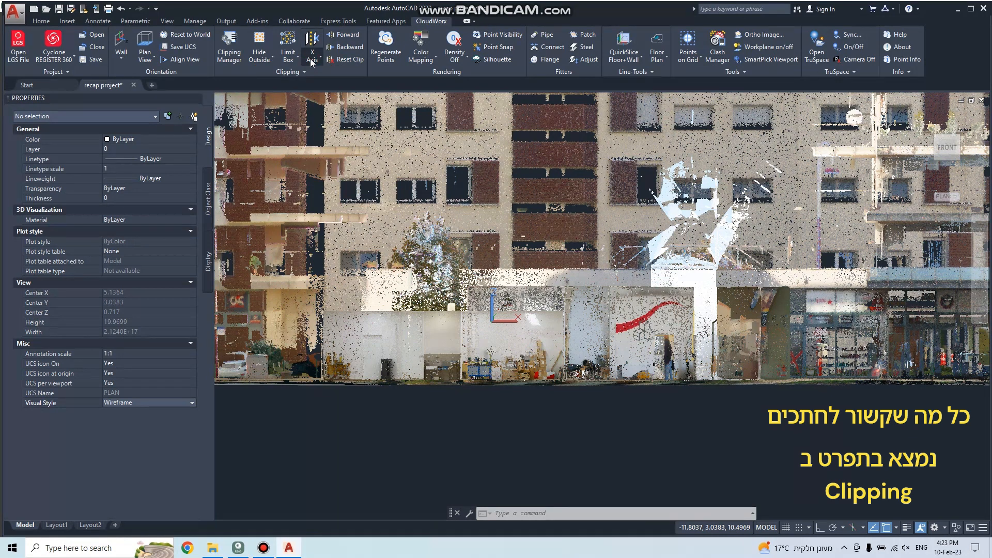
pyautogui.click(312, 62)
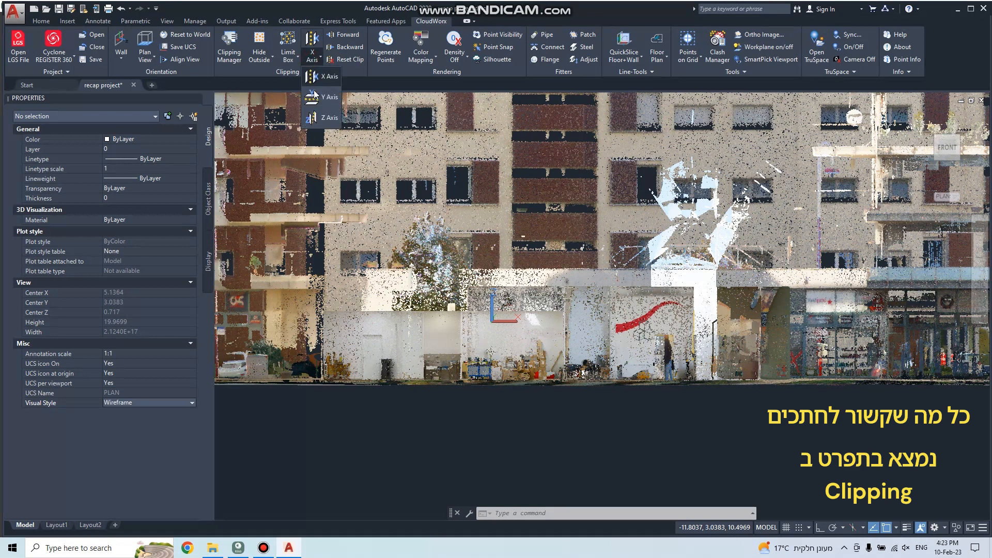
pyautogui.click(326, 118)
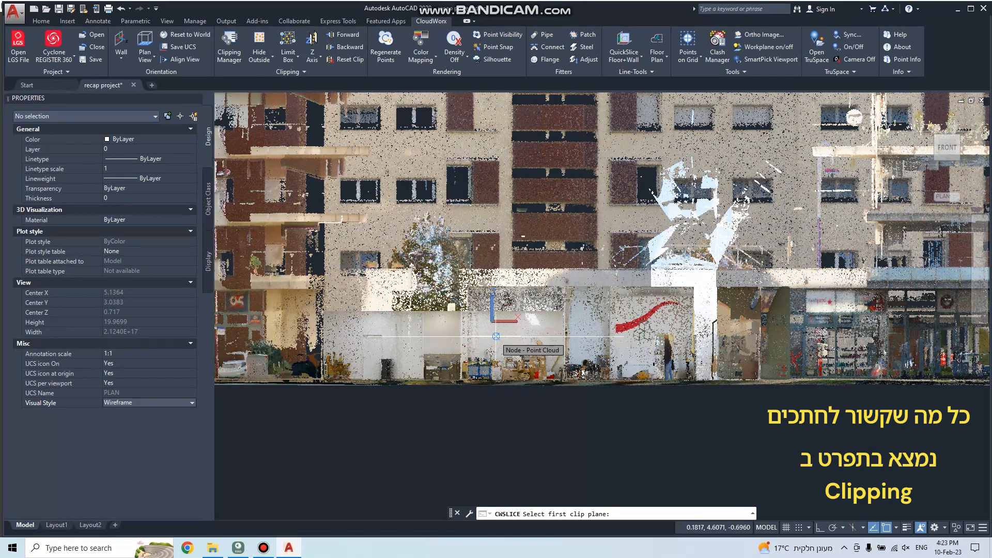
pyautogui.press('Escape')
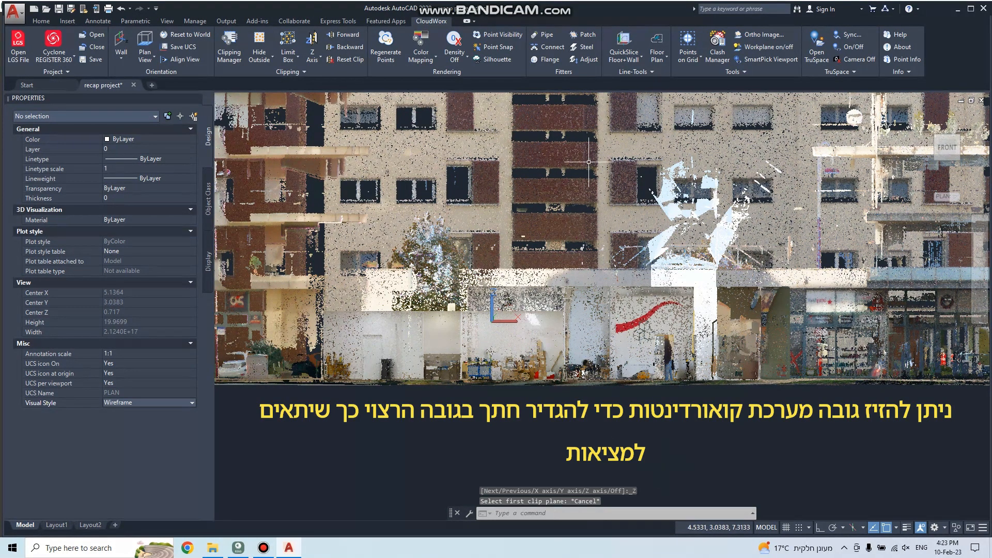
# Lower the workplane origin in 0.2500 m increments to Z -1.1170 m, at the building's ground level.
pyautogui.click(721, 73)
pyautogui.click(703, 87)
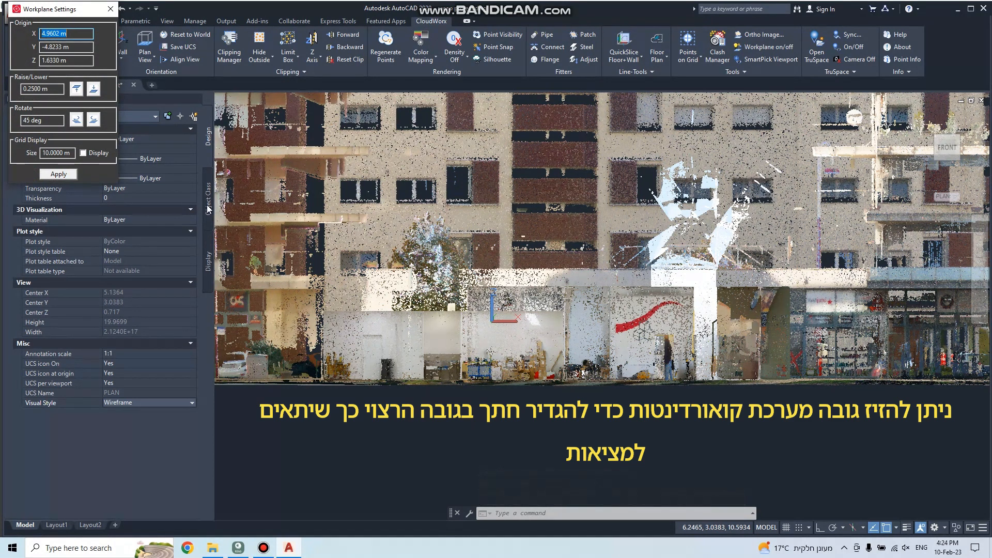
pyautogui.click(96, 89)
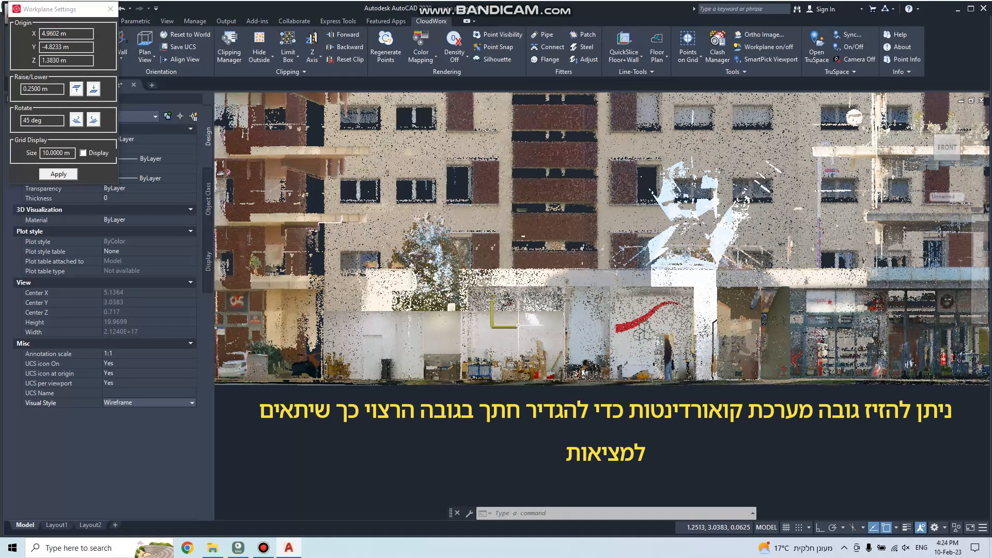
pyautogui.click(94, 90)
pyautogui.click(94, 90)
pyautogui.click(94, 90)
pyautogui.click(94, 89)
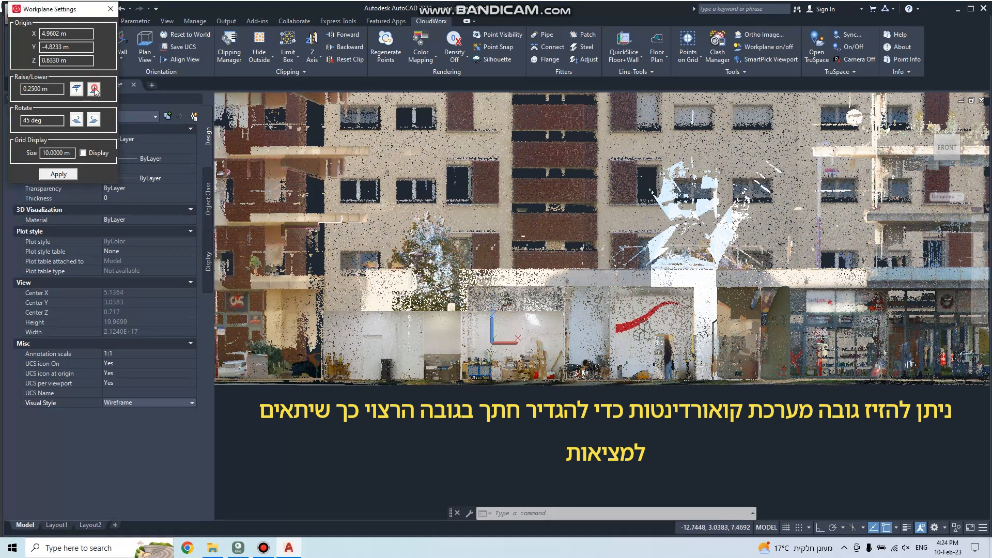
pyautogui.click(94, 90)
pyautogui.click(94, 90)
pyautogui.click(94, 90)
pyautogui.click(94, 90)
pyautogui.click(94, 90)
pyautogui.click(94, 90)
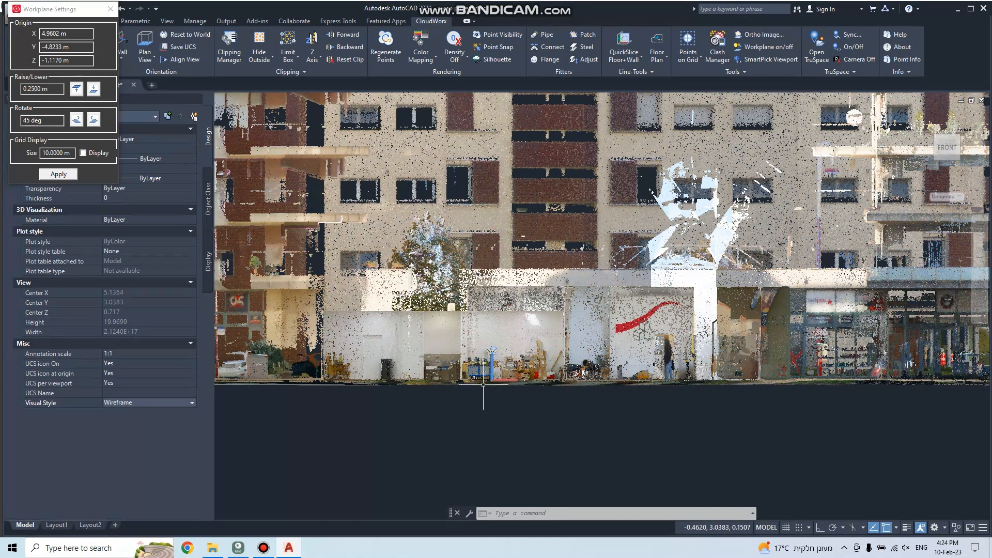
# Save the lowered coordinate system under the name PLAN, replacing the existing one.
pyautogui.click(161, 49)
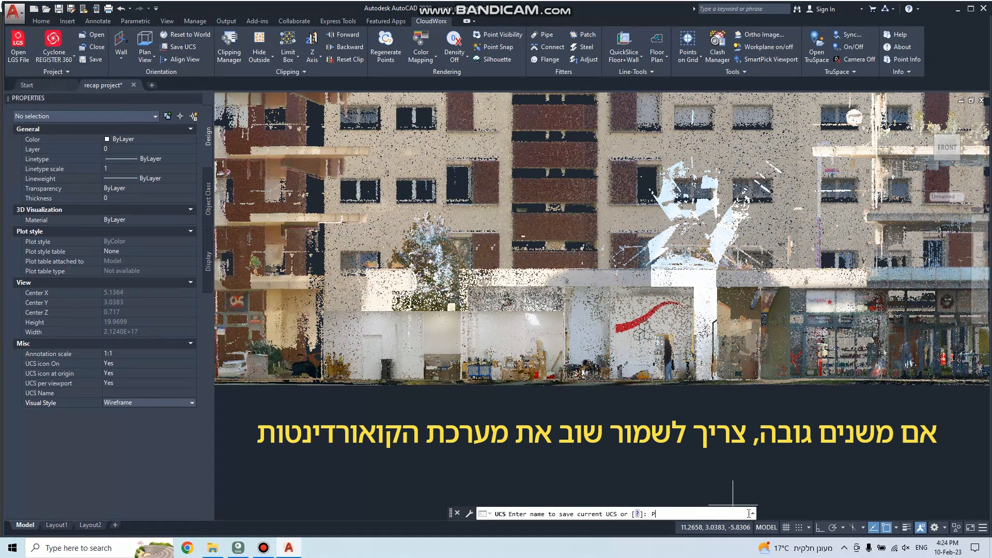
pyautogui.press('Return')
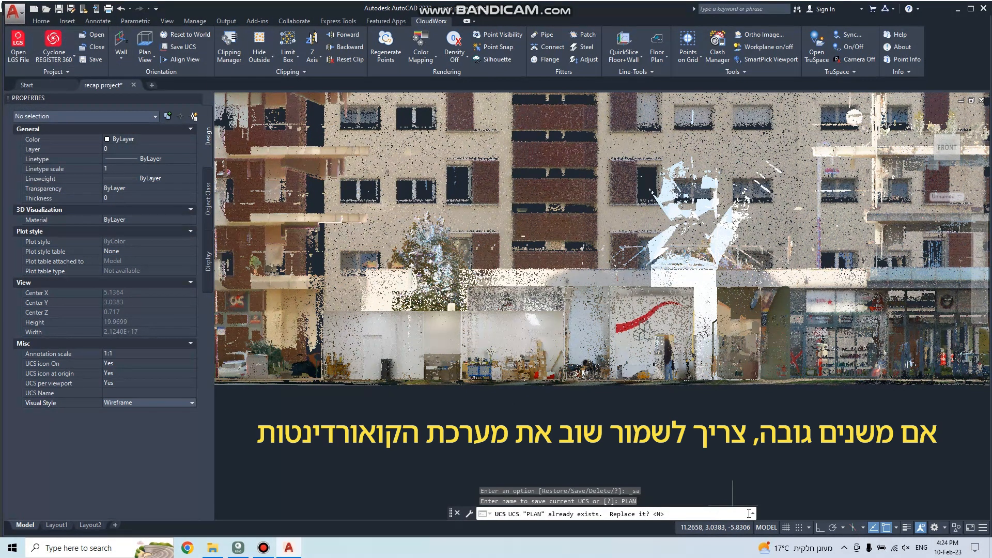
pyautogui.press('Return')
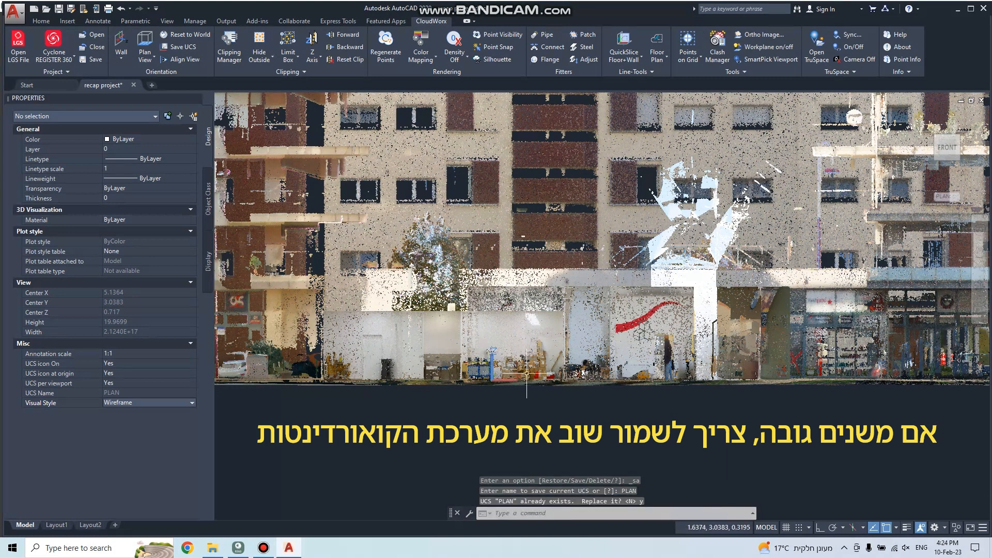
# Cut a thin Z-axis slice about 0.042 m thick high across the ground-floor walls, about 2.5 m above the UCS origin.
pyautogui.scroll(-5, 254, 96)
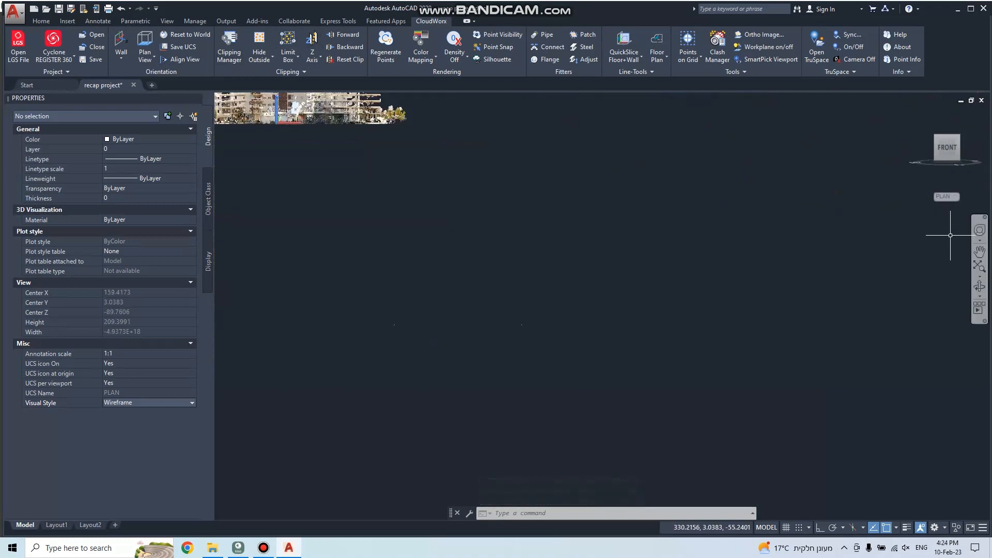
pyautogui.click(980, 252)
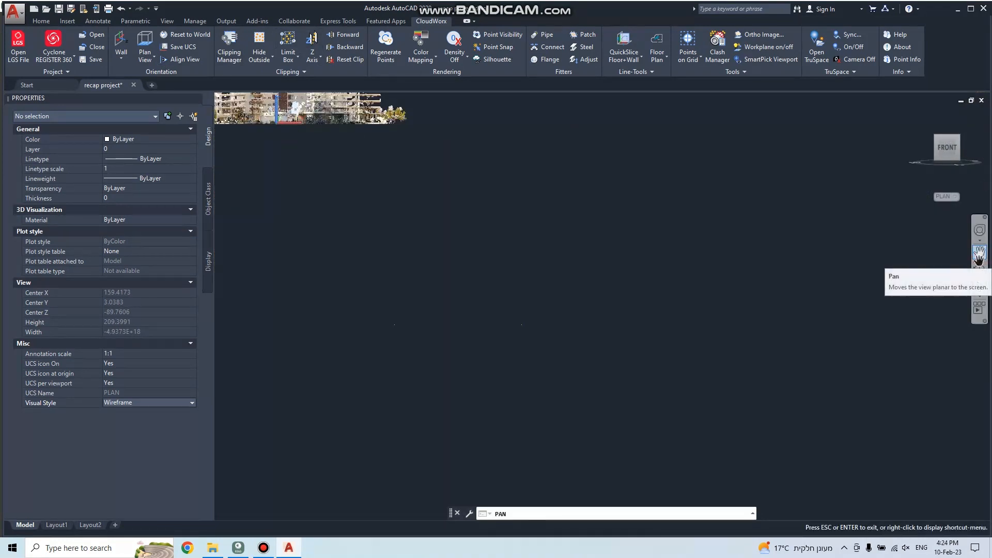
pyautogui.click(980, 267)
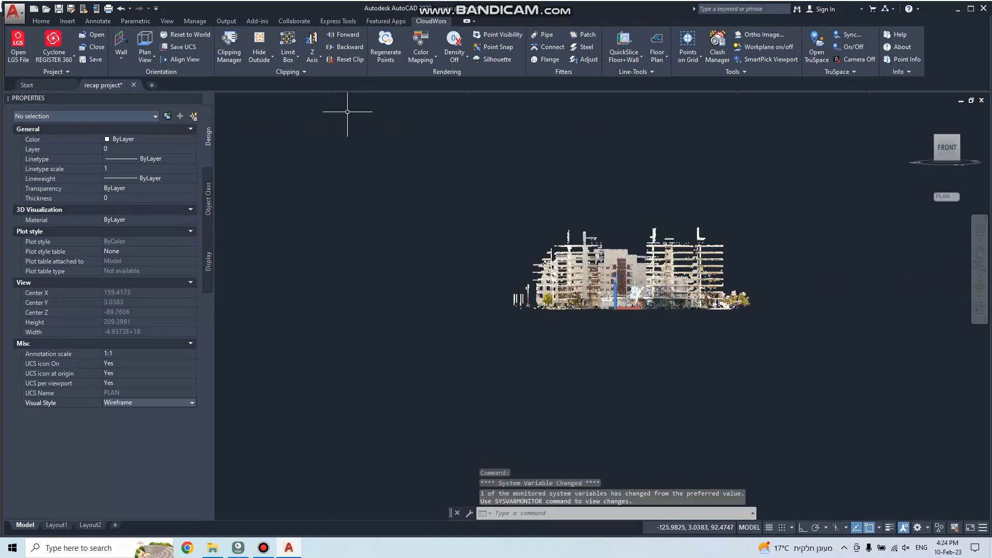
pyautogui.scroll(2, 636, 294)
pyautogui.scroll(3, 637, 304)
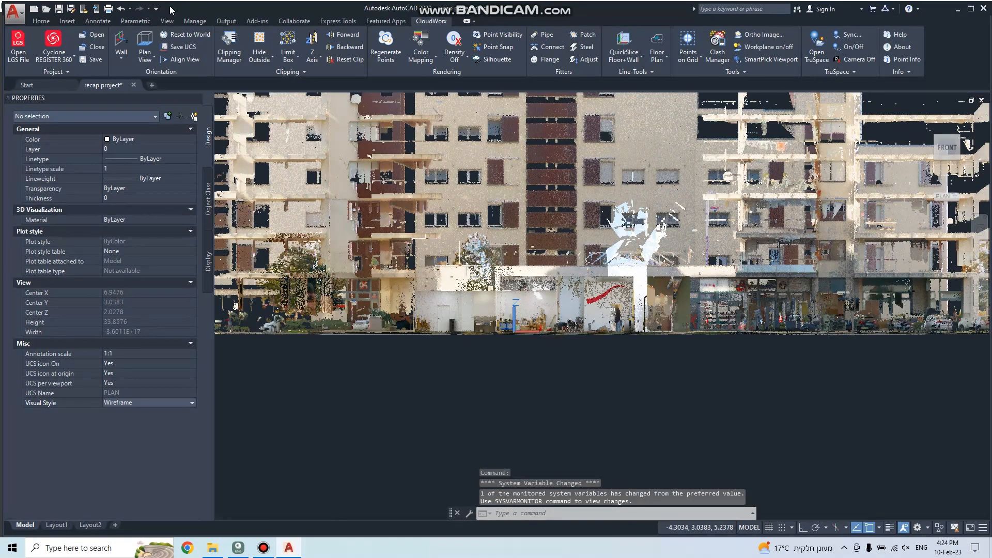
pyautogui.click(312, 41)
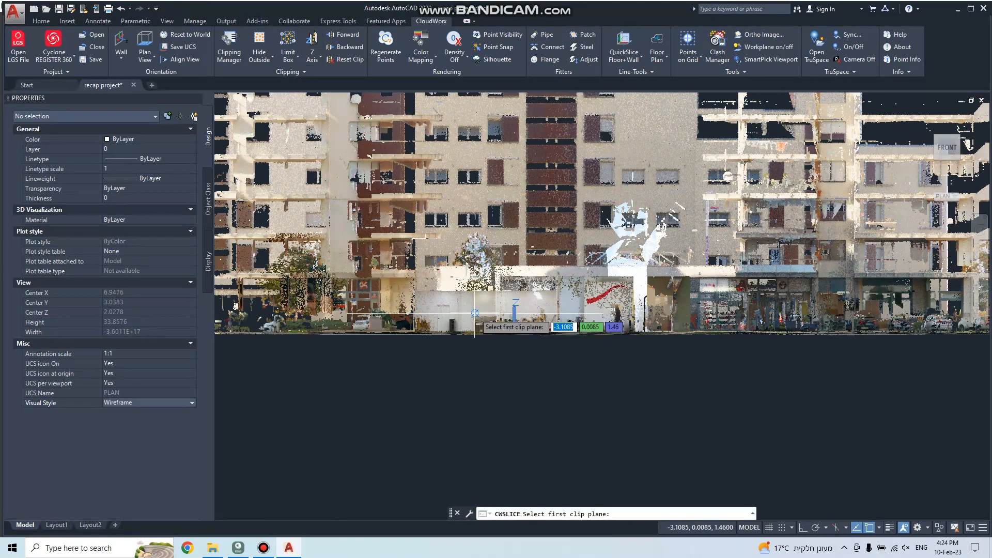
pyautogui.scroll(2, 478, 307)
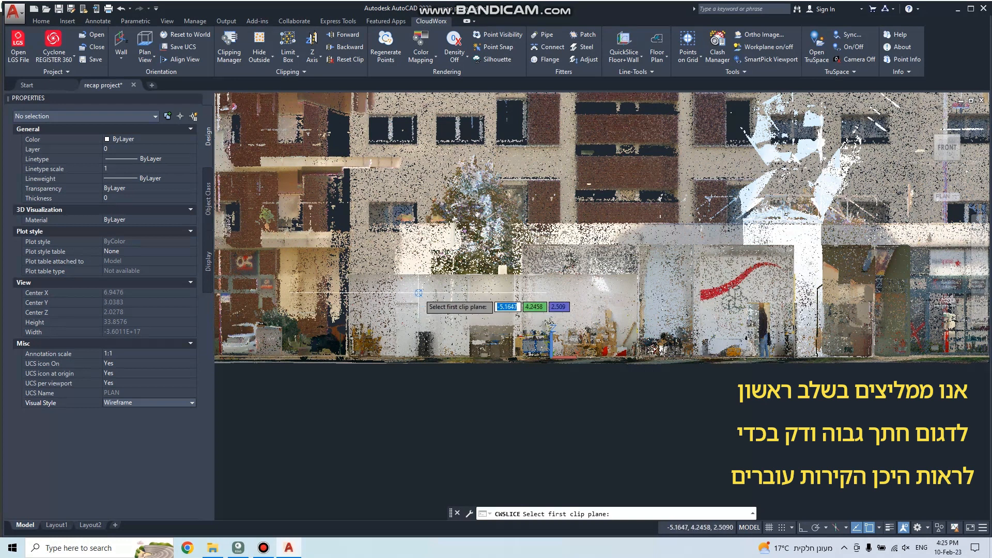
pyautogui.click(419, 293)
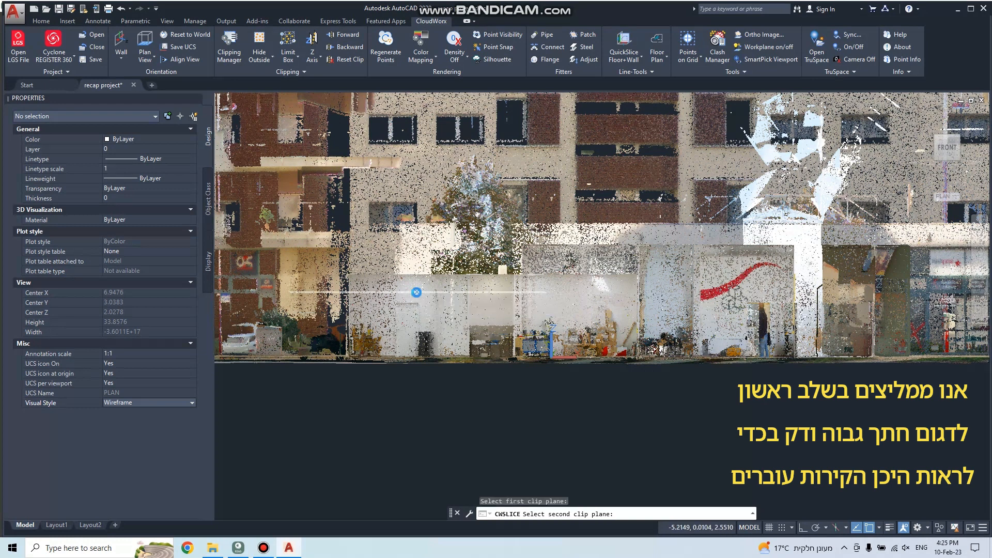
pyautogui.click(413, 291)
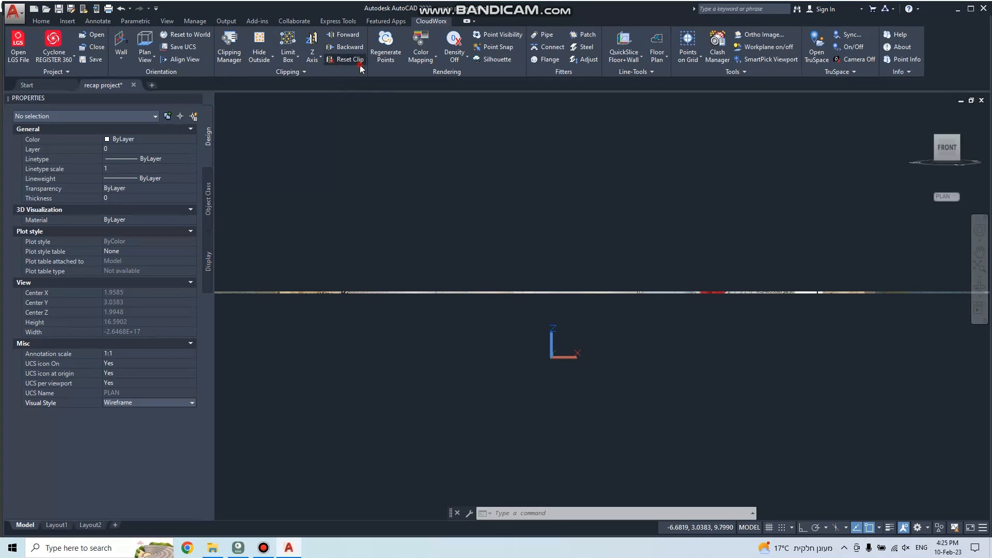
# Reset the clip and cut a thicker Z-axis slice, about 0.74 m thick, through the upper part of the ground-floor walls.
pyautogui.click(345, 60)
pyautogui.click(312, 46)
pyautogui.click(478, 304)
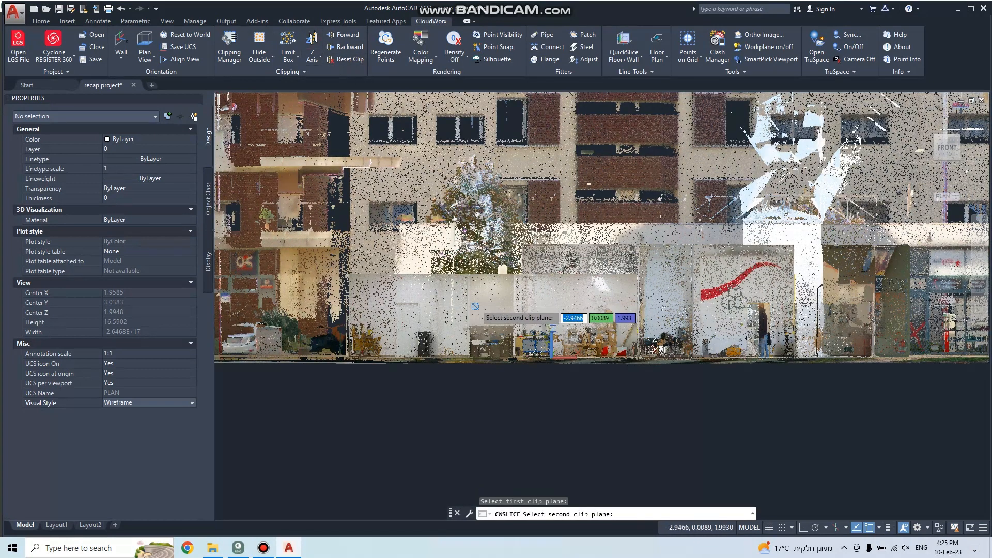
pyautogui.click(490, 288)
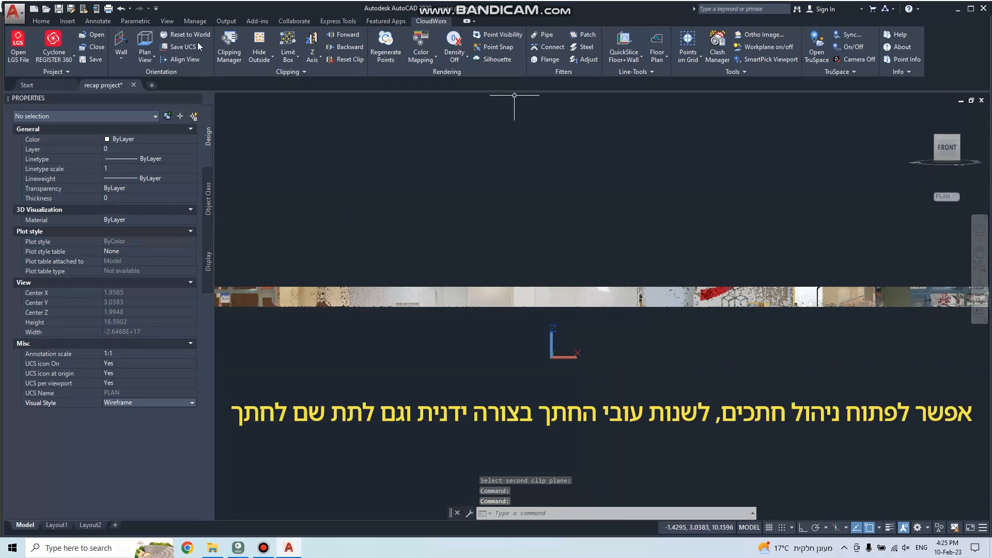
# In the Clipping Manager, toggle the 0.74 m slice off and on, and set its thickness to 0.05 m.
pyautogui.click(229, 46)
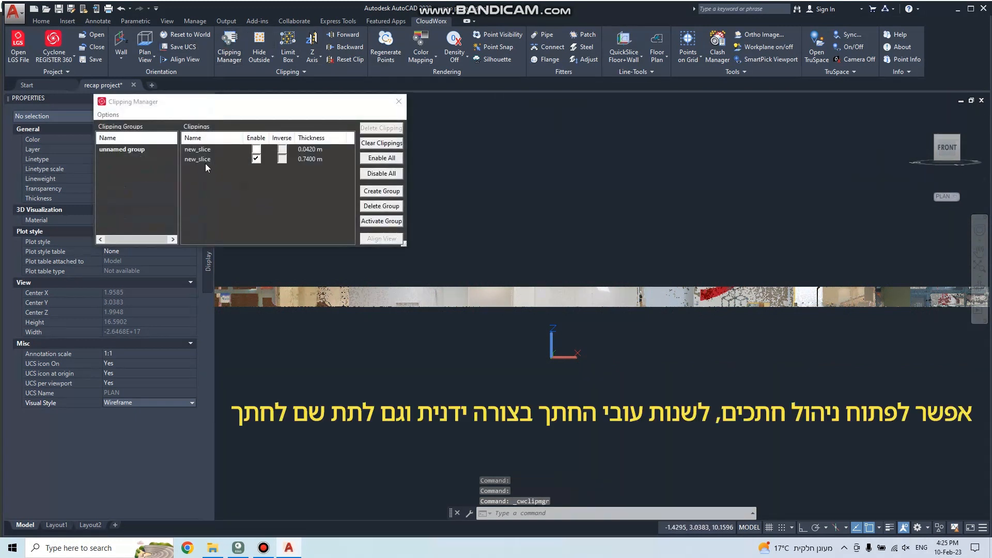
pyautogui.click(256, 160)
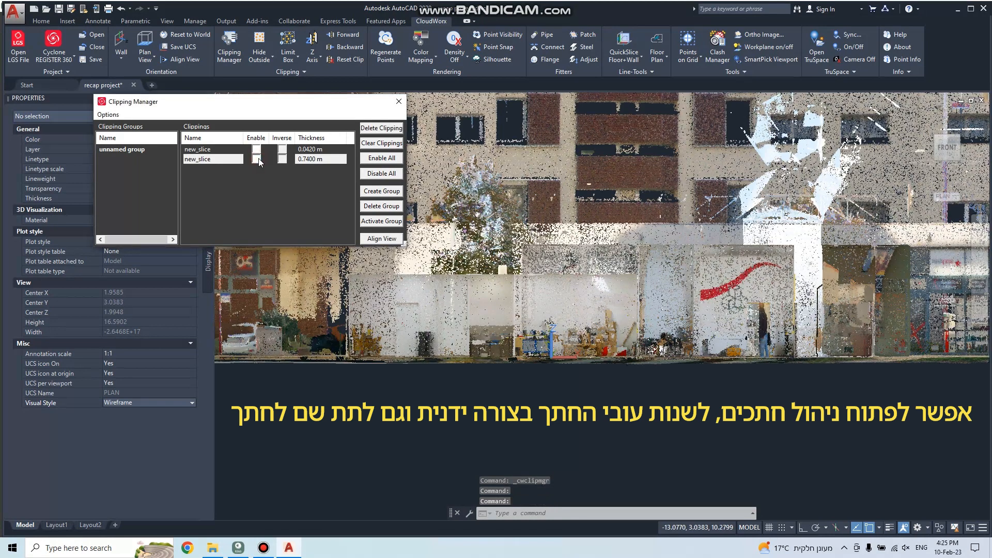
pyautogui.click(257, 159)
pyautogui.click(313, 160)
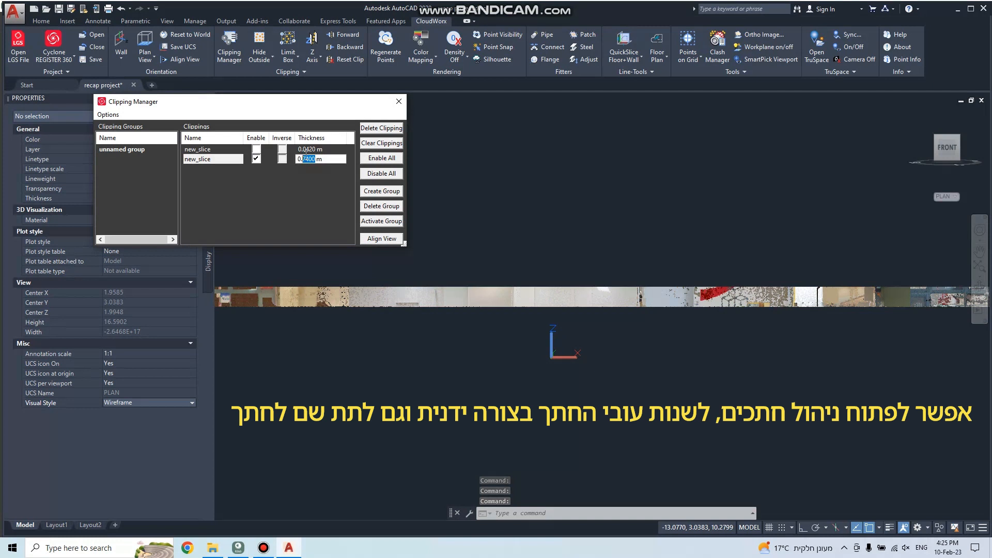
pyautogui.write('05')
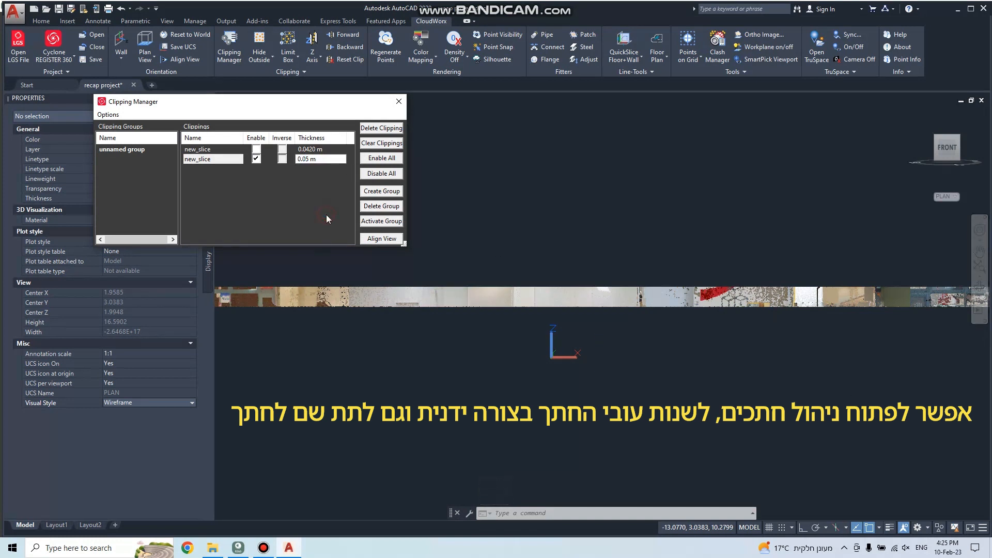
pyautogui.press('Return')
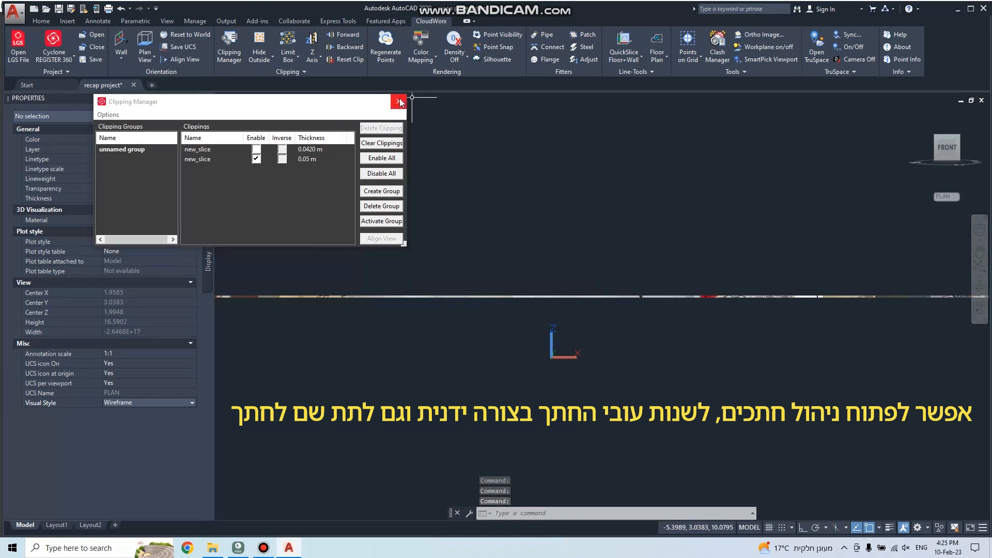
pyautogui.click(400, 102)
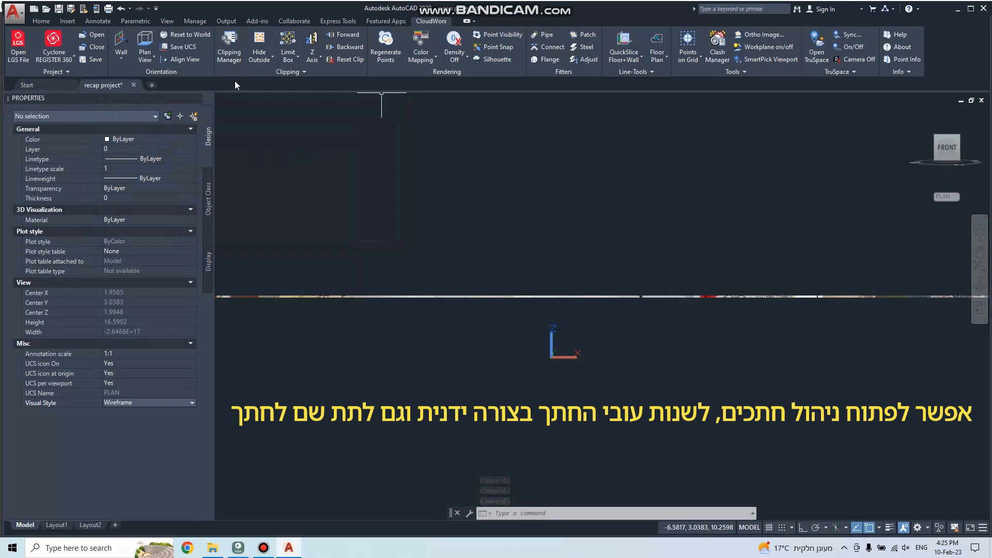
# Rename the enabled 0.05 m slice as Level 1 in the Clipping Manager.
pyautogui.click(229, 49)
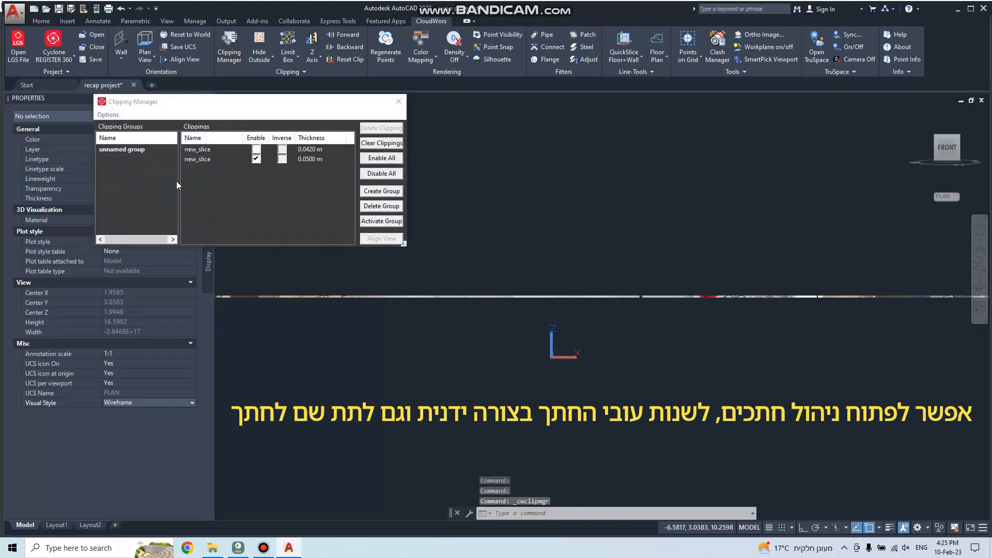
pyautogui.click(201, 159)
pyautogui.click(229, 162)
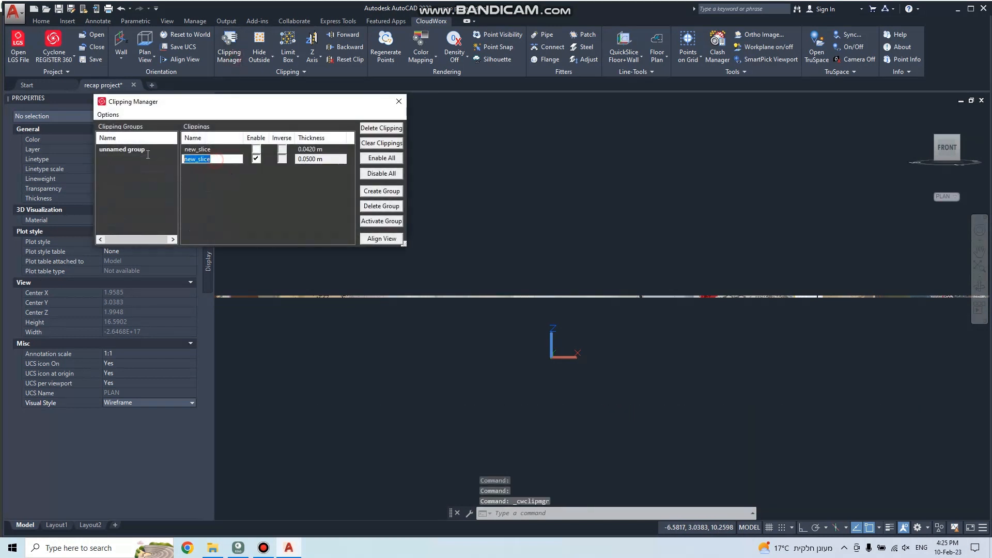
pyautogui.write('Le')
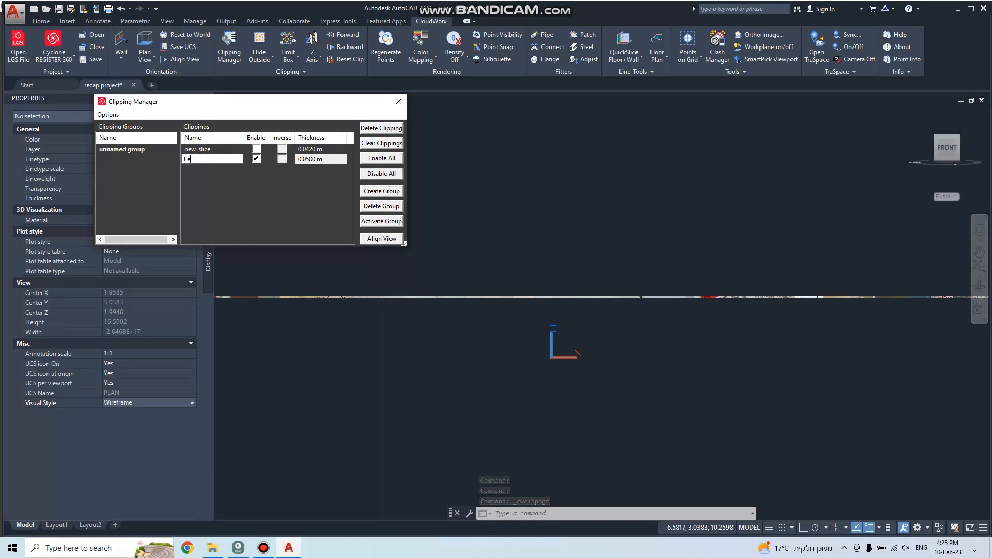
pyautogui.write('vel 1')
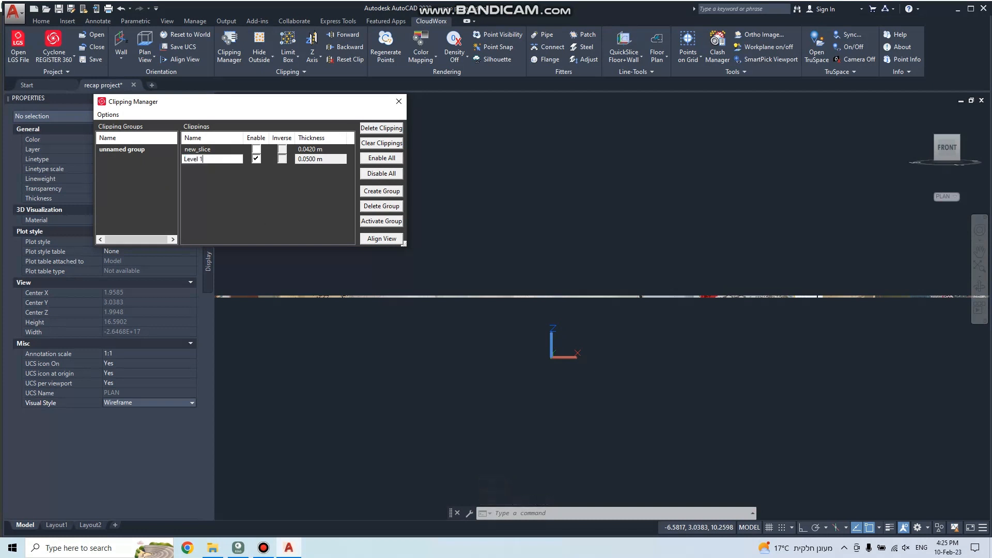
pyautogui.click(282, 205)
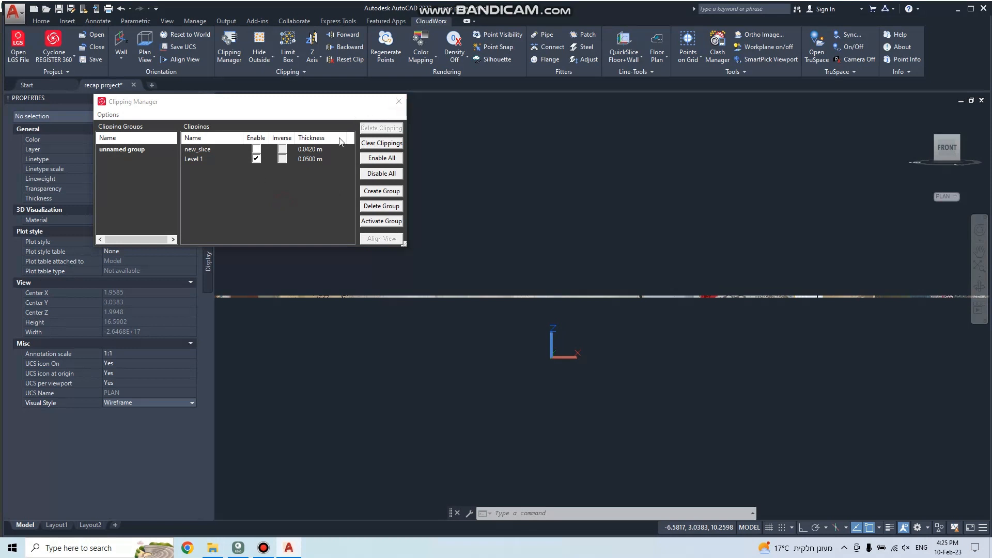
pyautogui.click(398, 102)
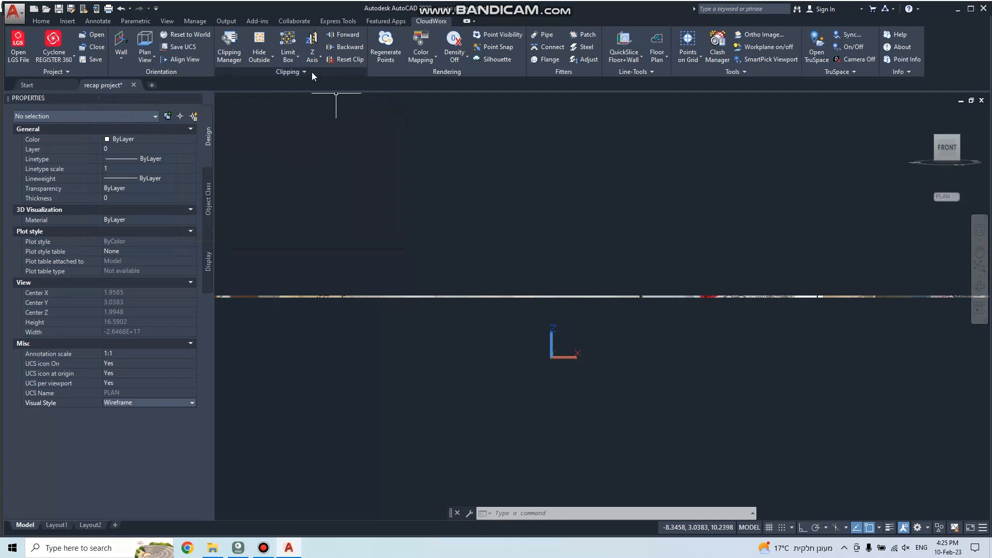
# Align the view with the PLAN coordinate system and examine the walls of the Level 1 slice from above.
pyautogui.click(176, 60)
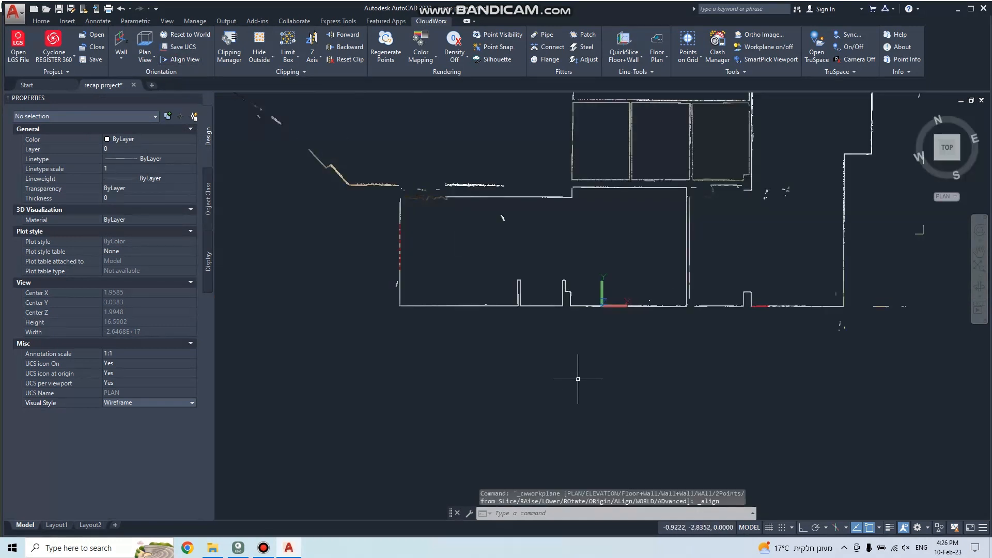
pyautogui.scroll(-4, 577, 379)
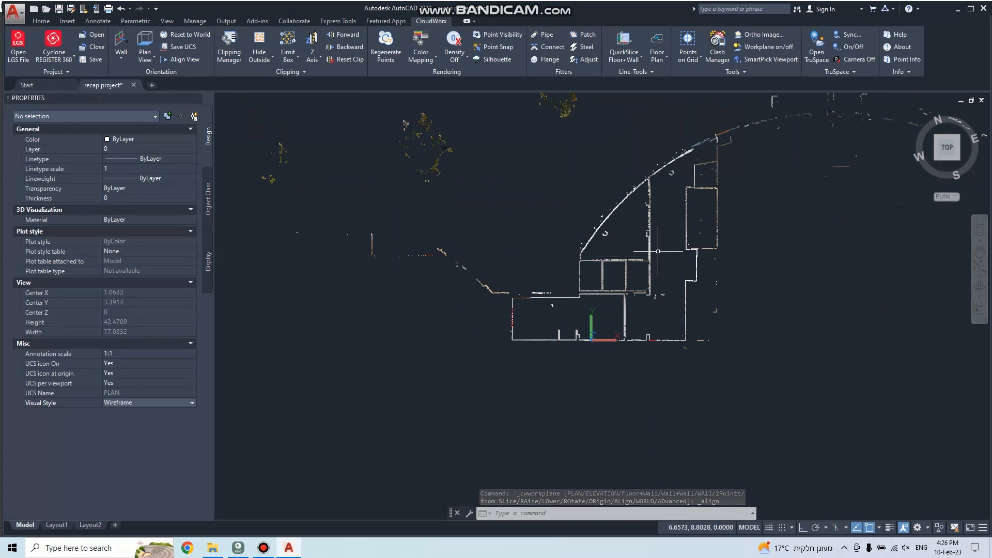
pyautogui.scroll(4, 658, 252)
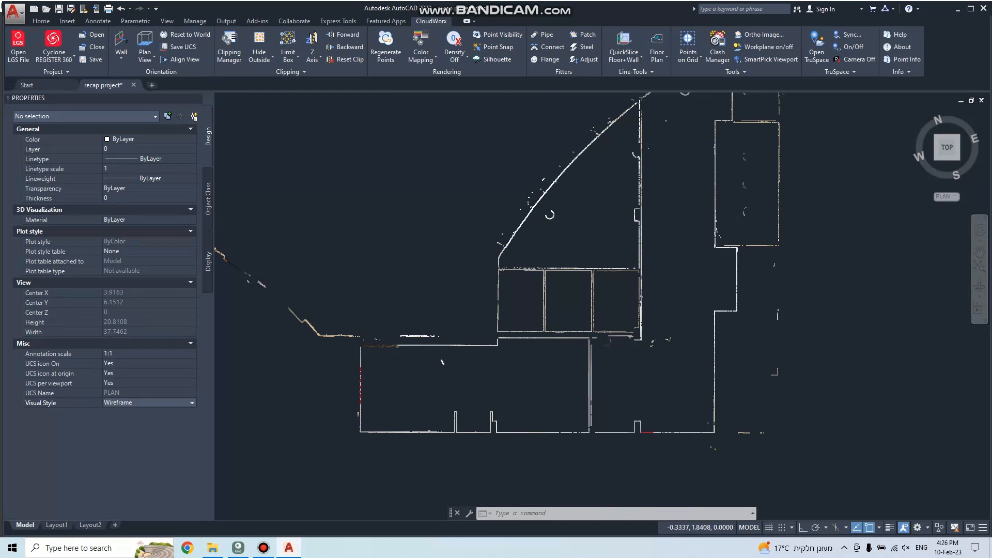
pyautogui.scroll(4, 514, 385)
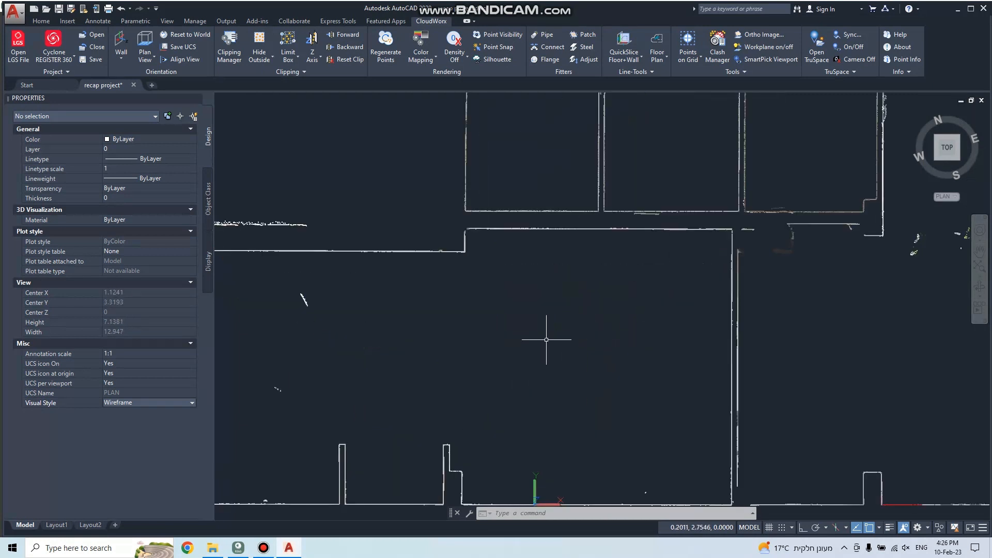
pyautogui.scroll(-8, 546, 340)
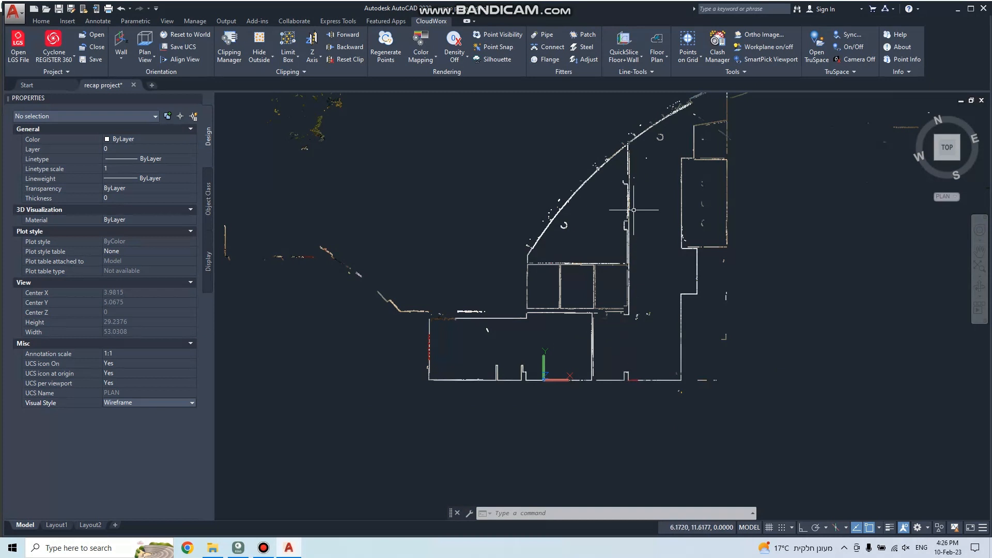
pyautogui.scroll(6, 656, 211)
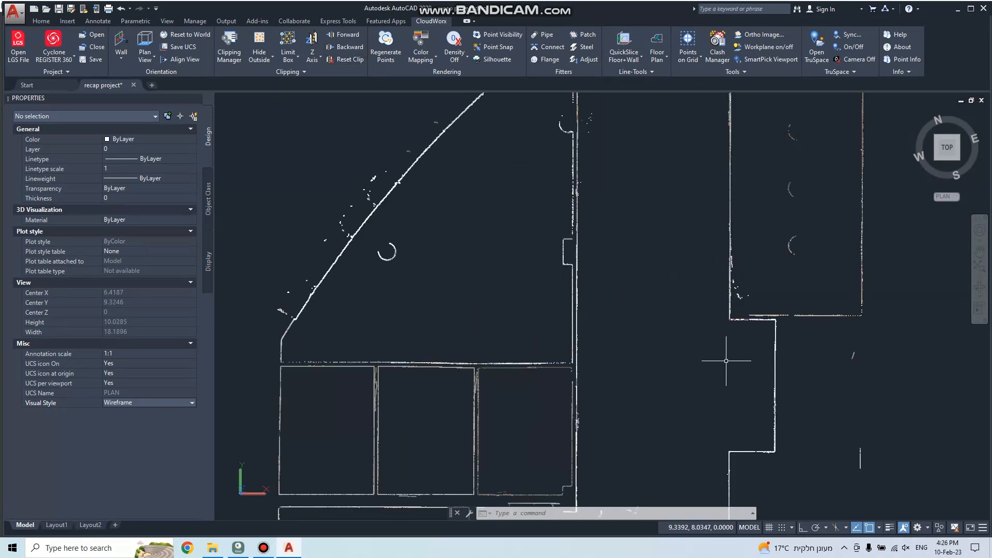
# Move the Level 1 slice forward six increments to compare the wall outlines at a greater height.
pyautogui.click(345, 38)
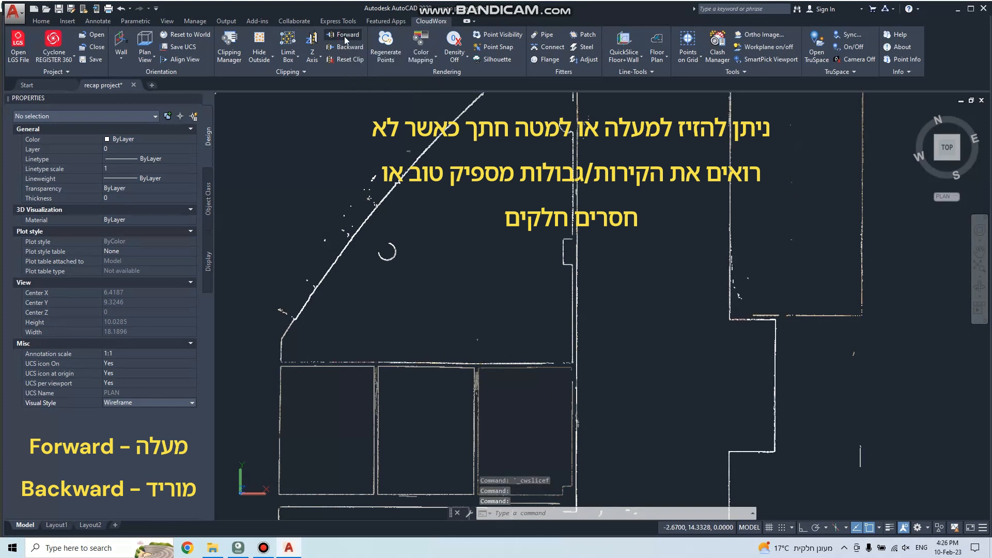
pyautogui.click(345, 37)
pyautogui.click(345, 37)
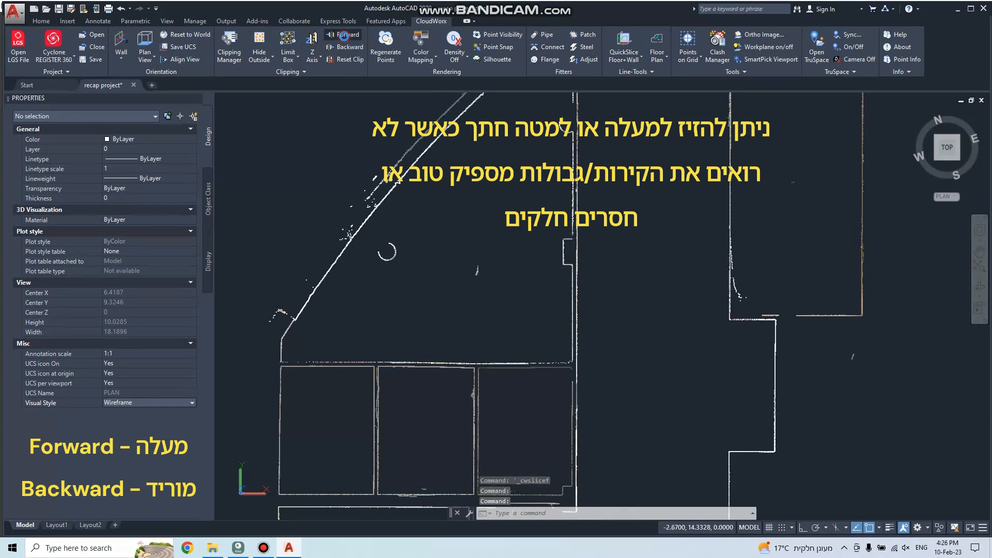
pyautogui.click(344, 37)
pyautogui.click(345, 38)
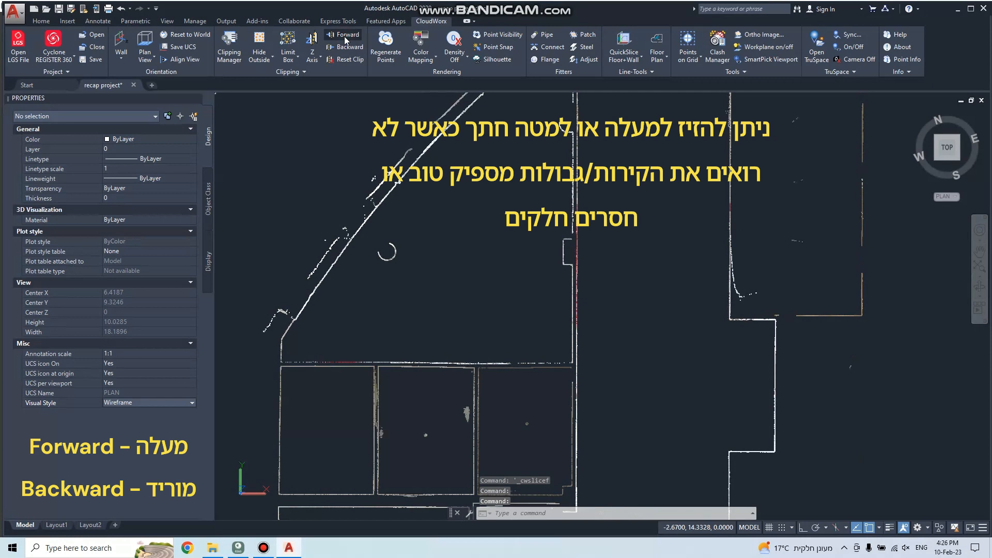
pyautogui.click(345, 37)
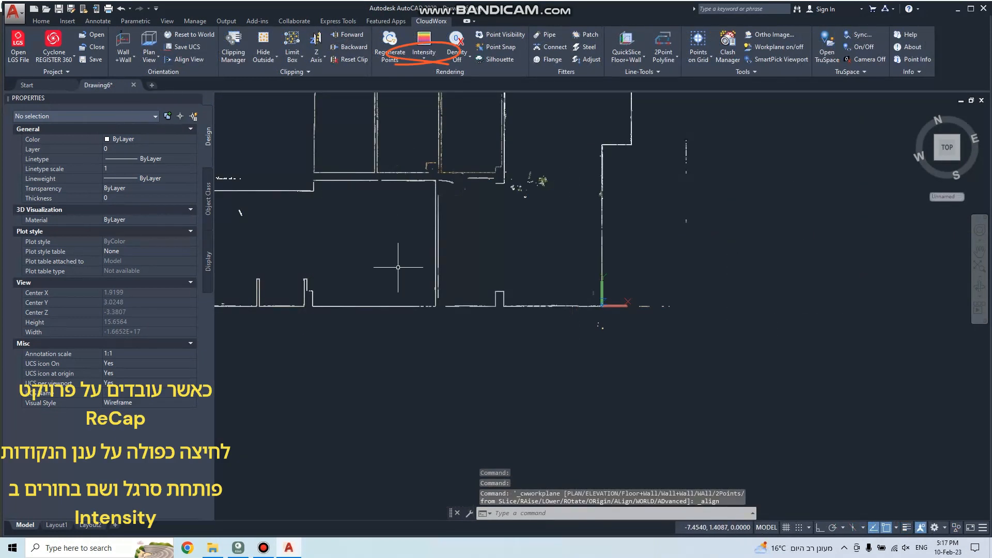
# Change the ReCap point cloud's stylization in Drawing6 from scan colors to Intensity and deselect the cloud.
pyautogui.scroll(-3, 428, 247)
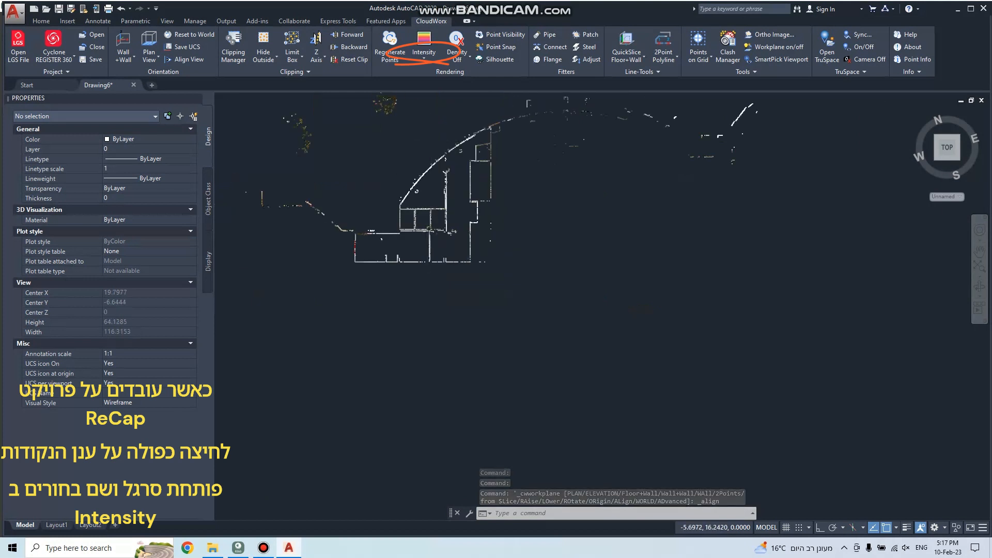
pyautogui.scroll(2, 461, 220)
pyautogui.scroll(3, 463, 226)
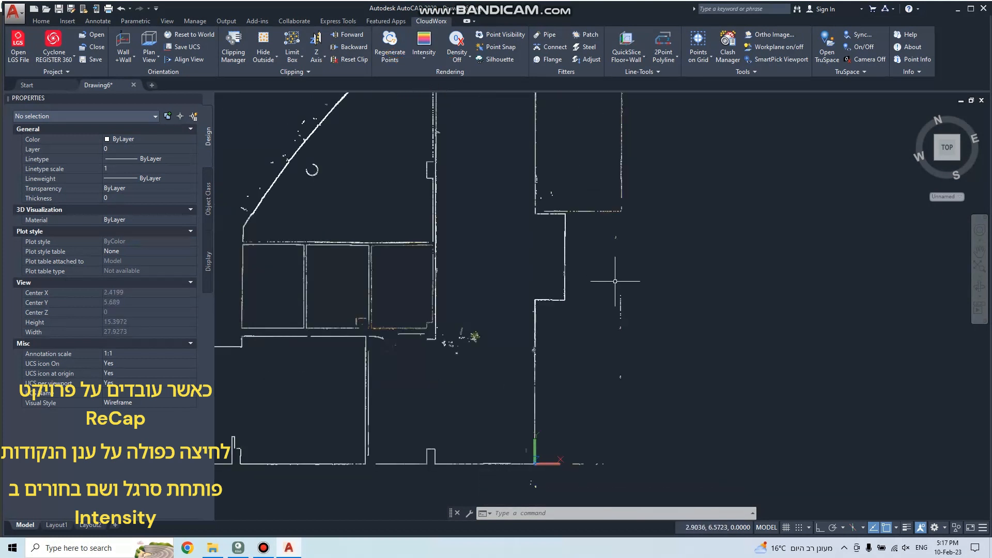
pyautogui.scroll(-2, 591, 244)
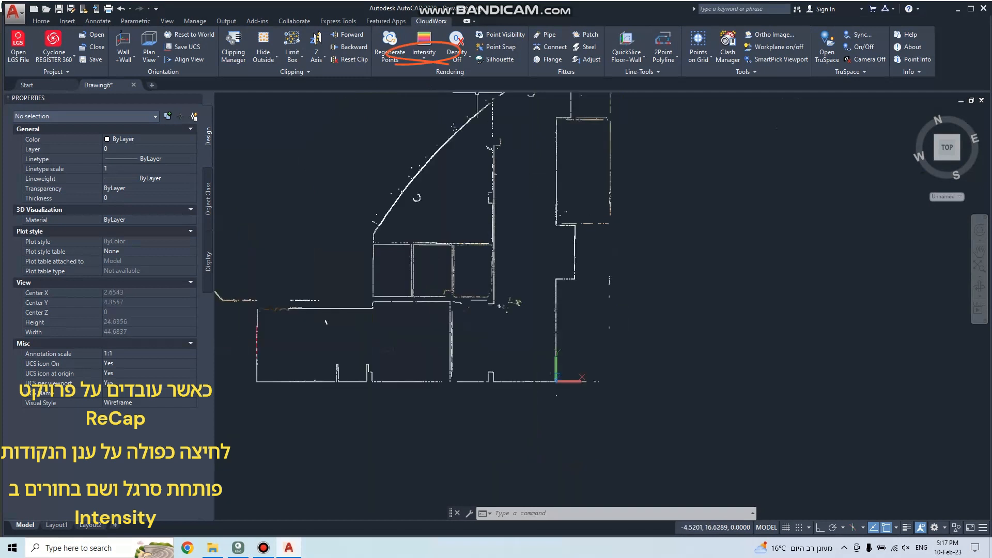
pyautogui.click(451, 243)
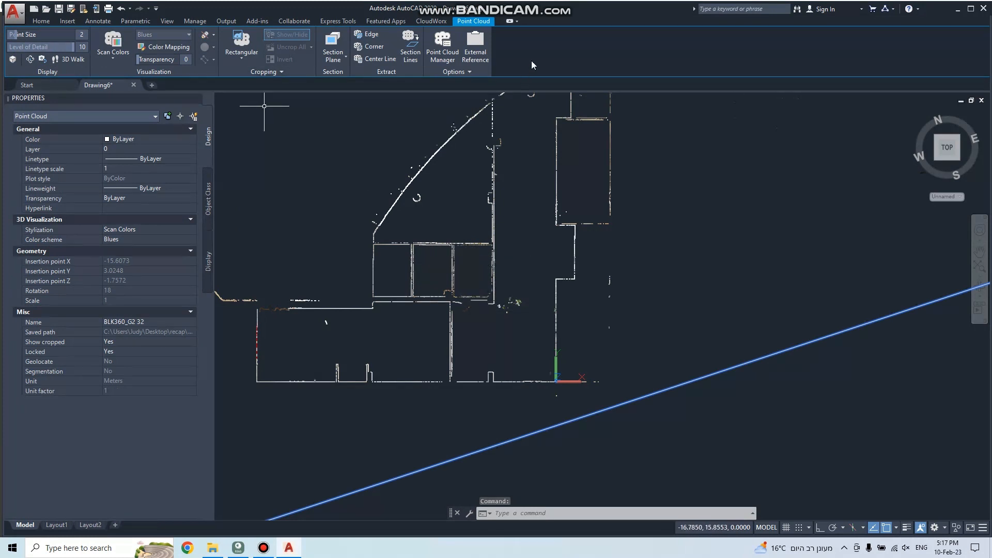
pyautogui.click(116, 58)
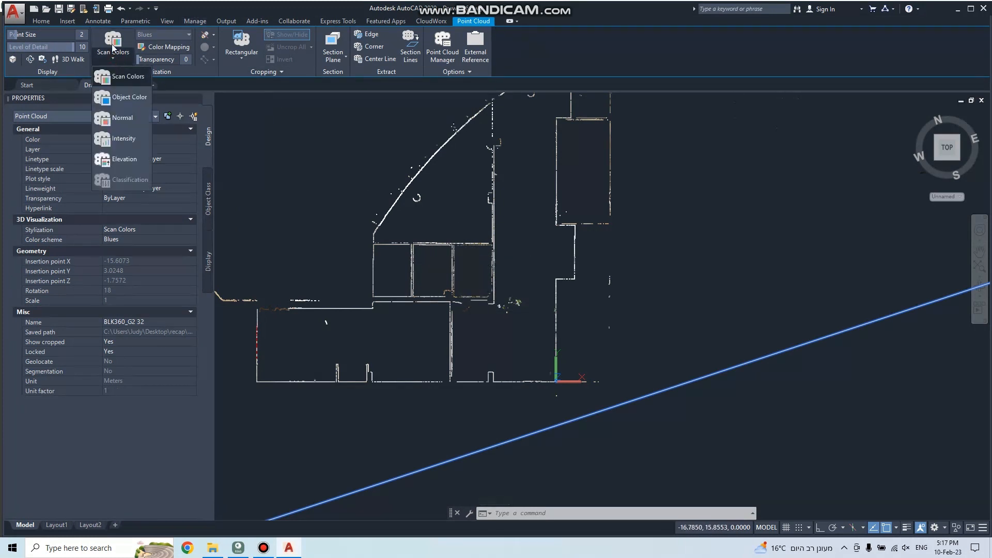
pyautogui.click(118, 138)
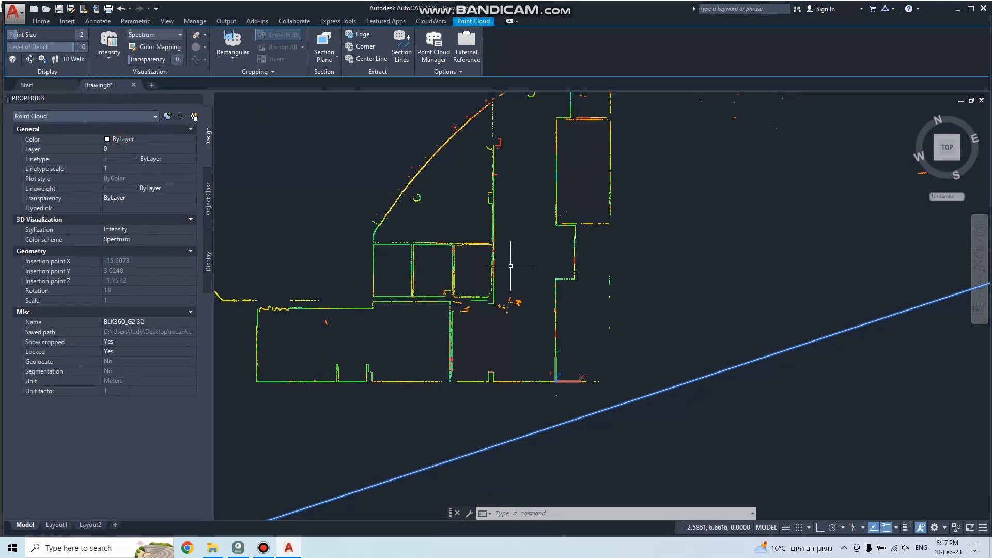
pyautogui.press('Escape')
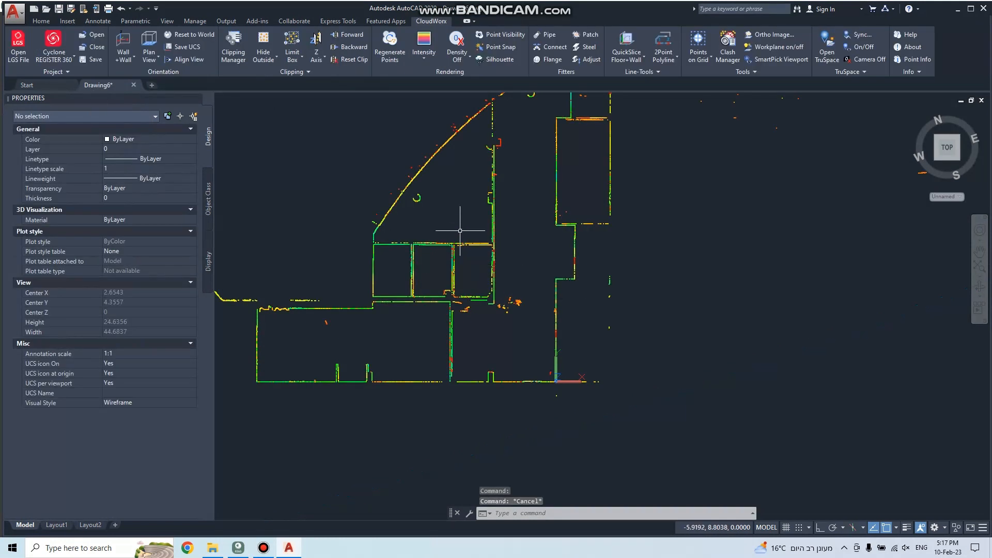
# Turn on the CloudWorx workplane and turn off 3D object snap in the drafting settings.
pyautogui.scroll(3, 423, 176)
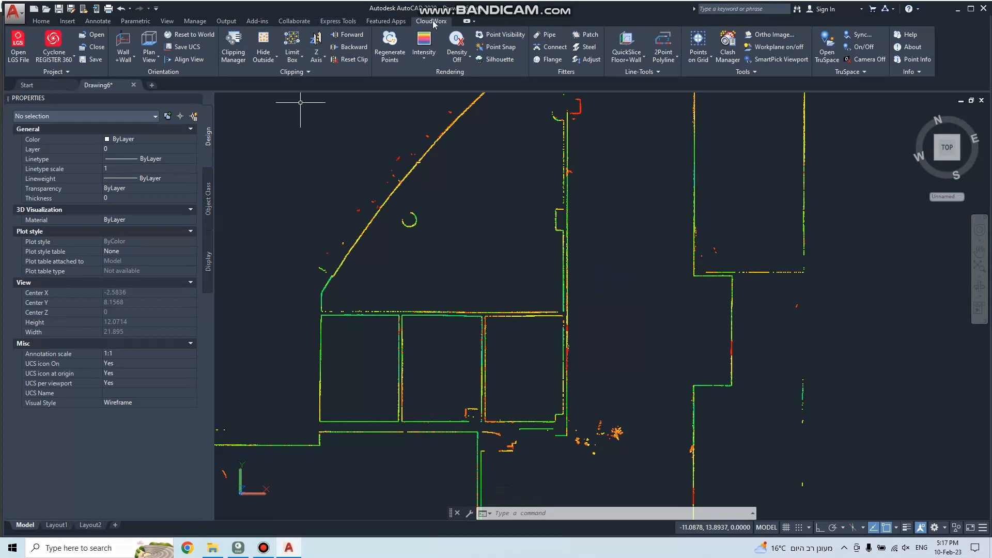
pyautogui.click(780, 48)
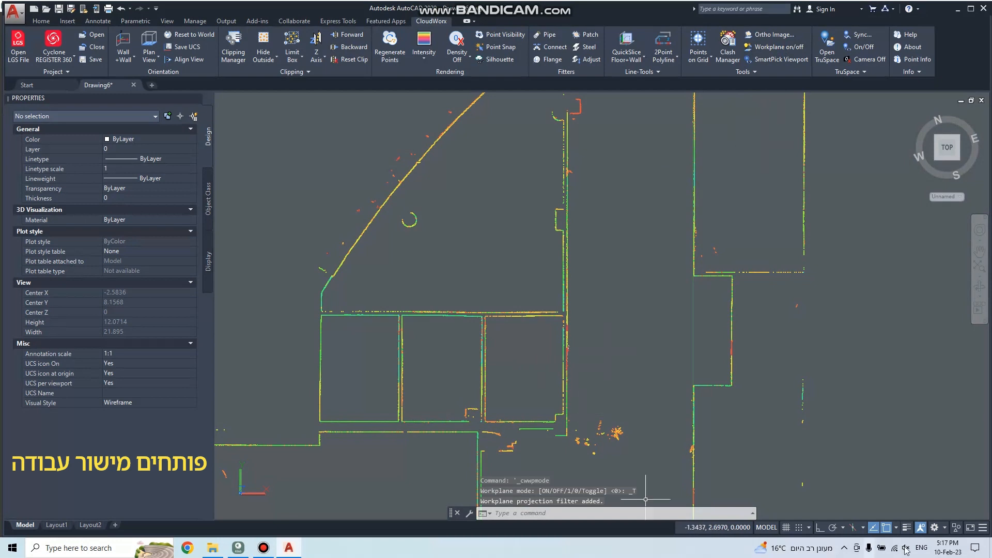
pyautogui.click(898, 530)
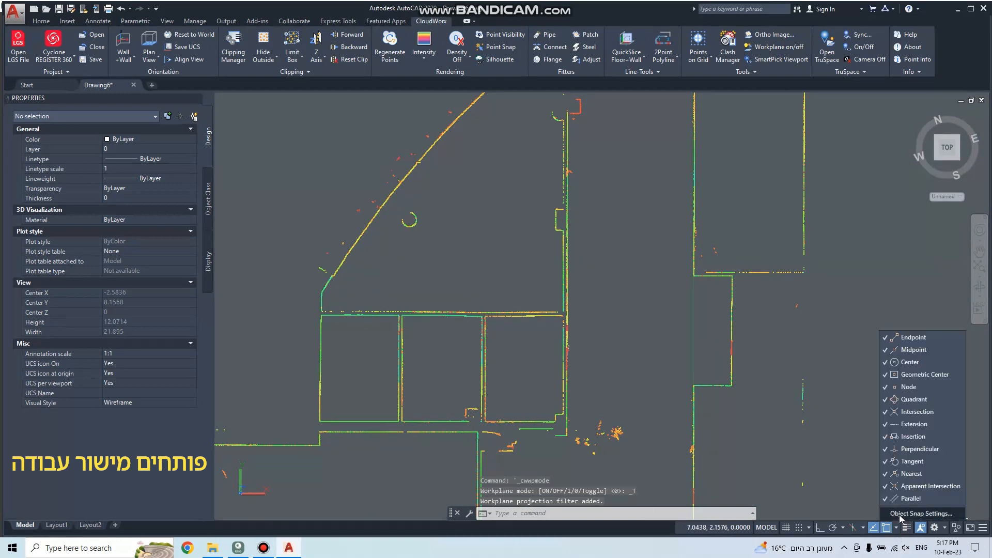
pyautogui.click(904, 516)
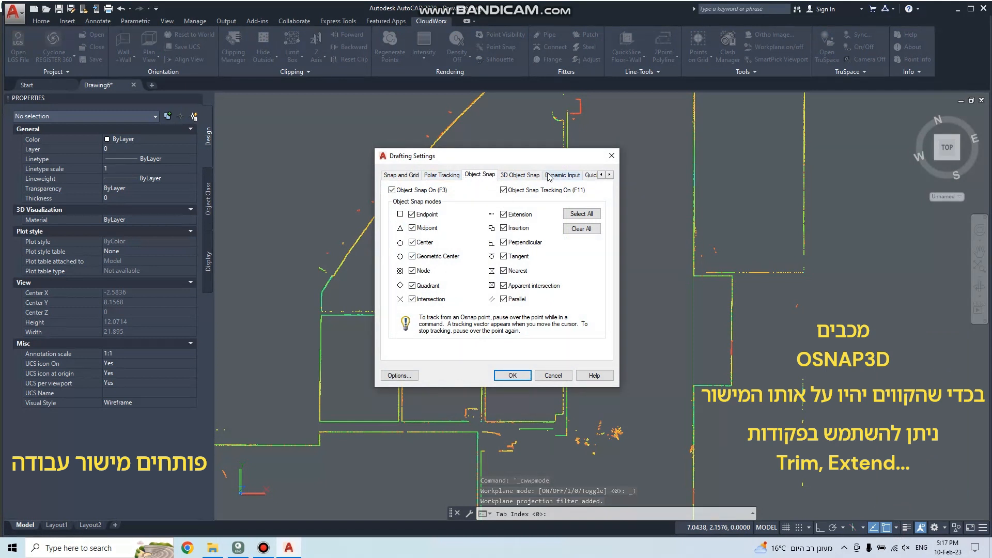
pyautogui.click(515, 176)
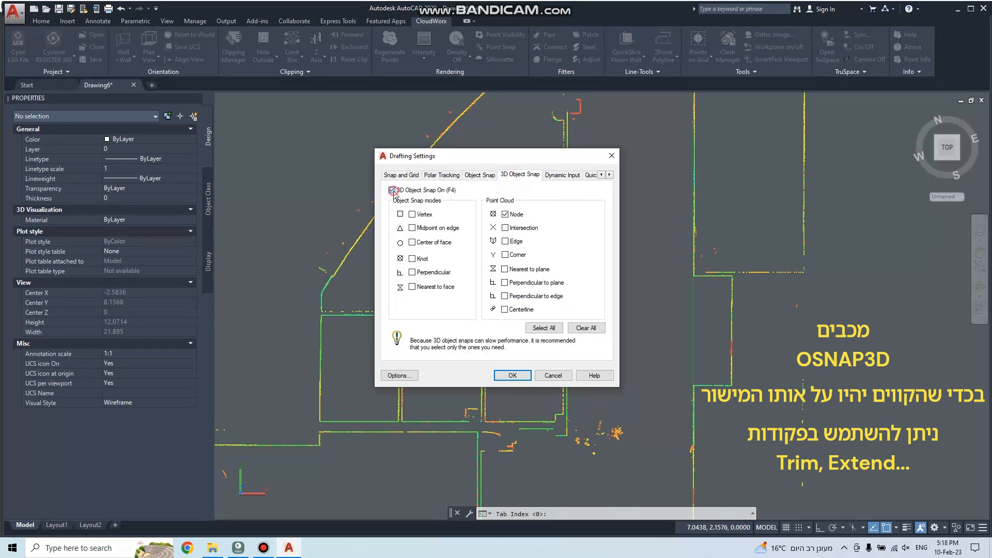
pyautogui.click(512, 376)
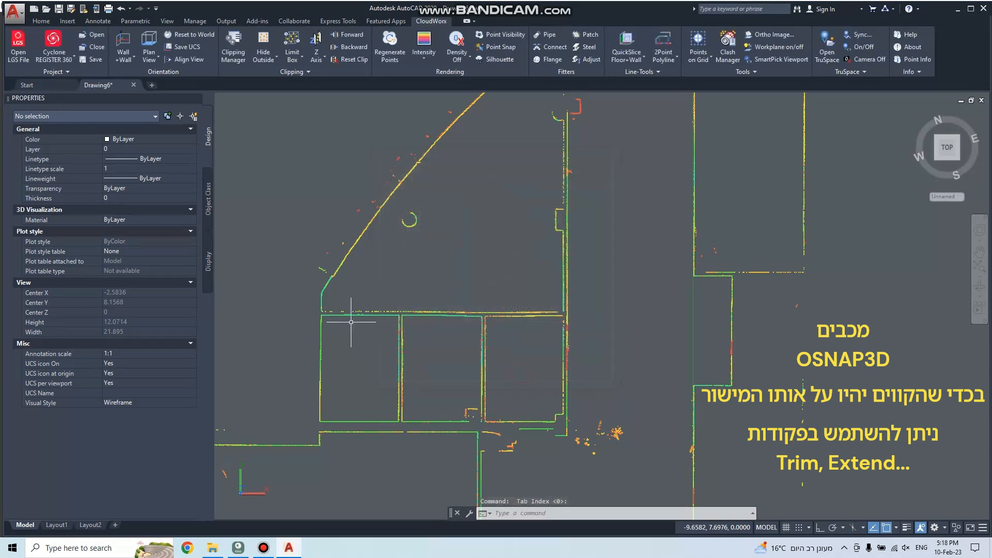
# Draw a horizontal line with Ortho on along the north wall of the three adjoining small rooms.
pyautogui.scroll(3, 327, 313)
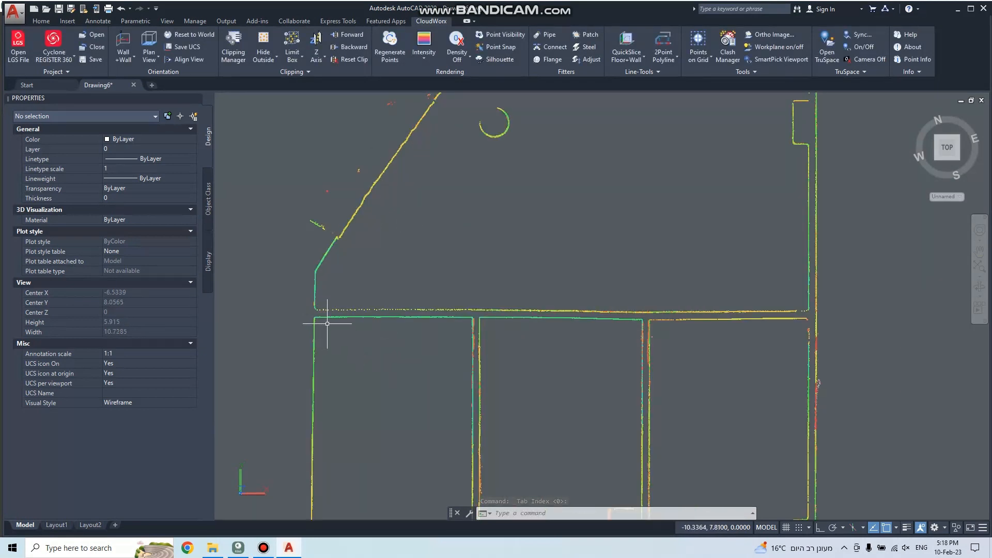
pyautogui.write('LINE')
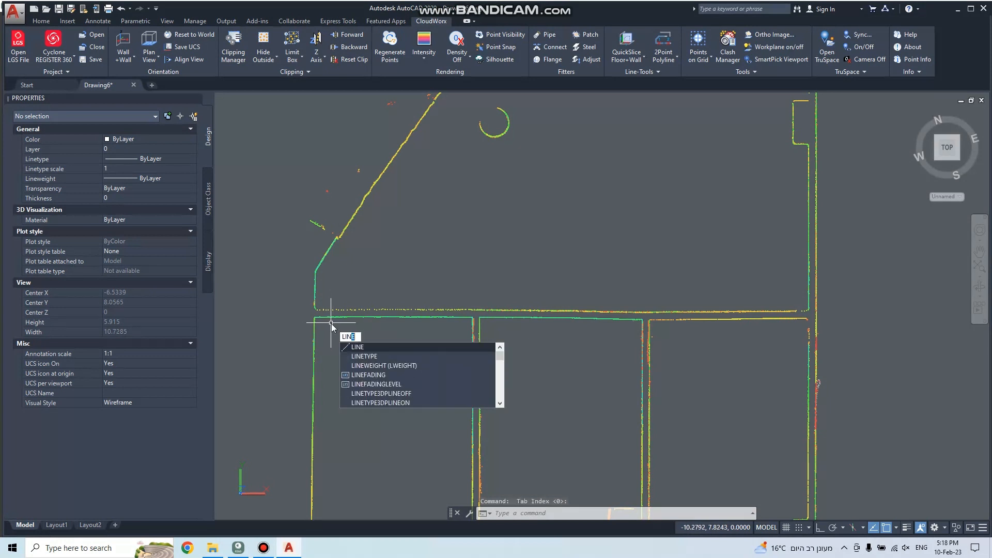
pyautogui.press('Return')
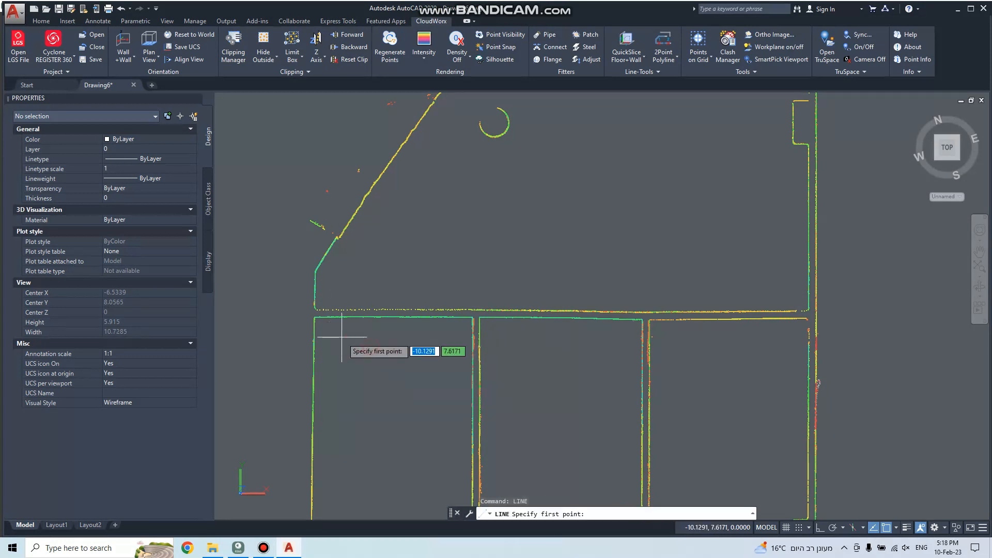
pyautogui.click(324, 317)
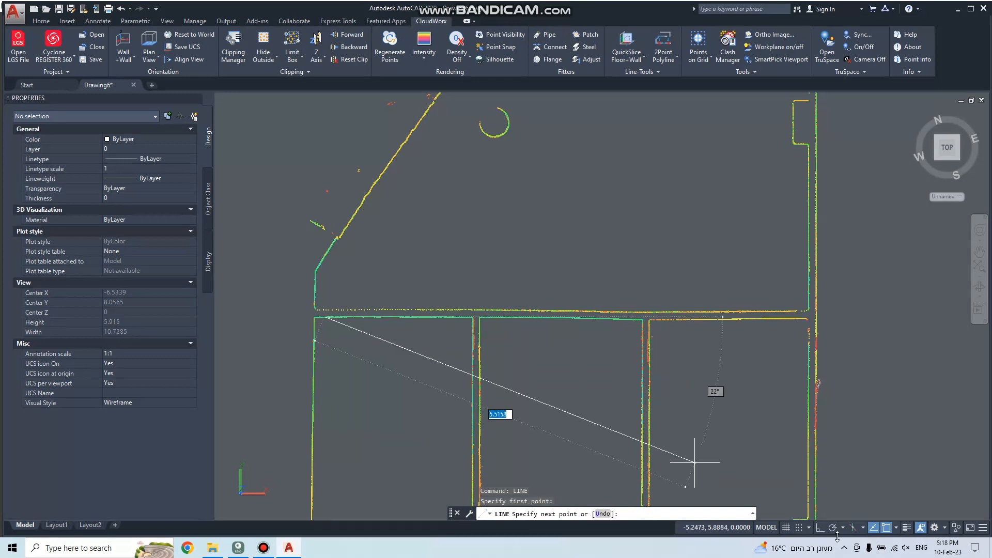
pyautogui.click(817, 528)
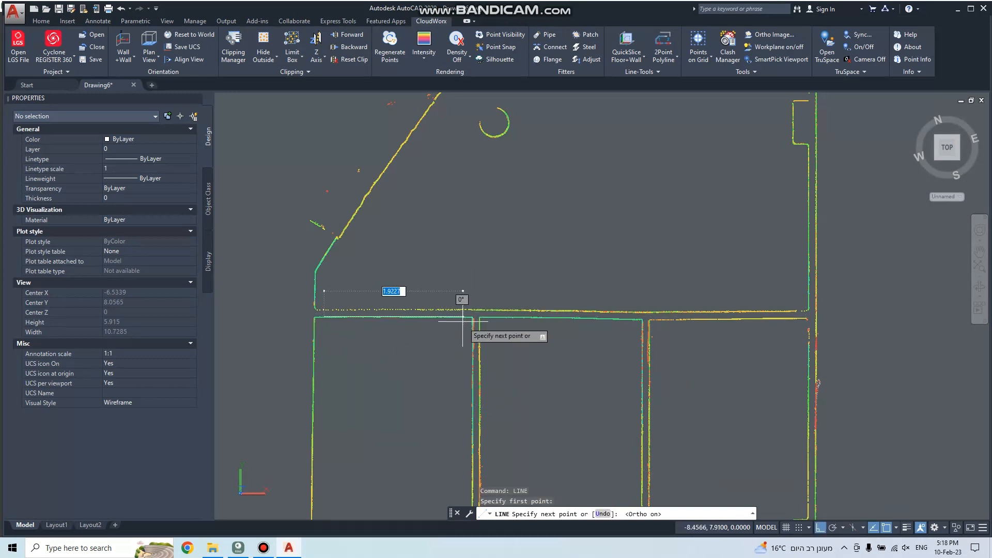
pyautogui.click(793, 323)
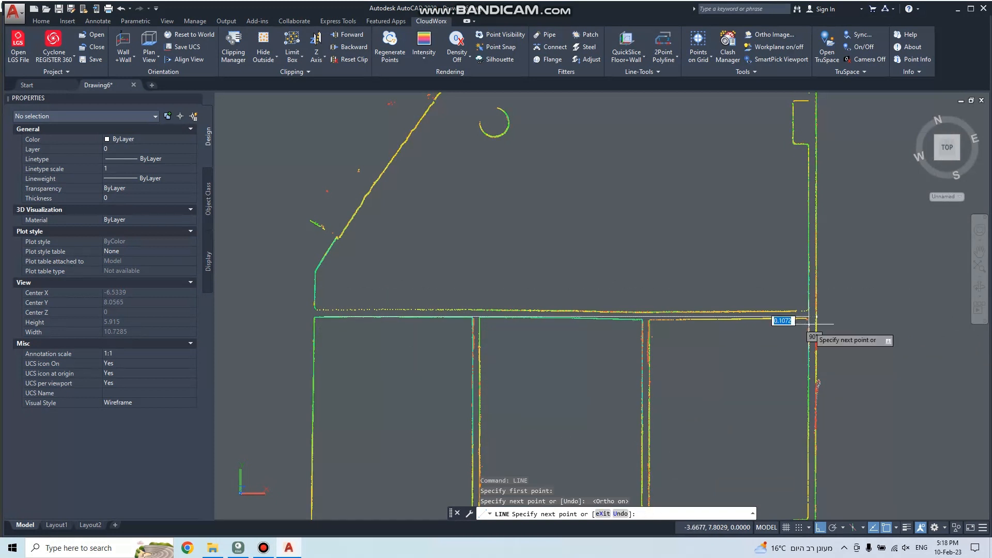
# Continue the line about 3 m down the east wall and west along the south wall of the three rooms, ending at the southwest corner.
pyautogui.scroll(-2, 789, 341)
pyautogui.scroll(-3, 788, 343)
pyautogui.scroll(4, 799, 391)
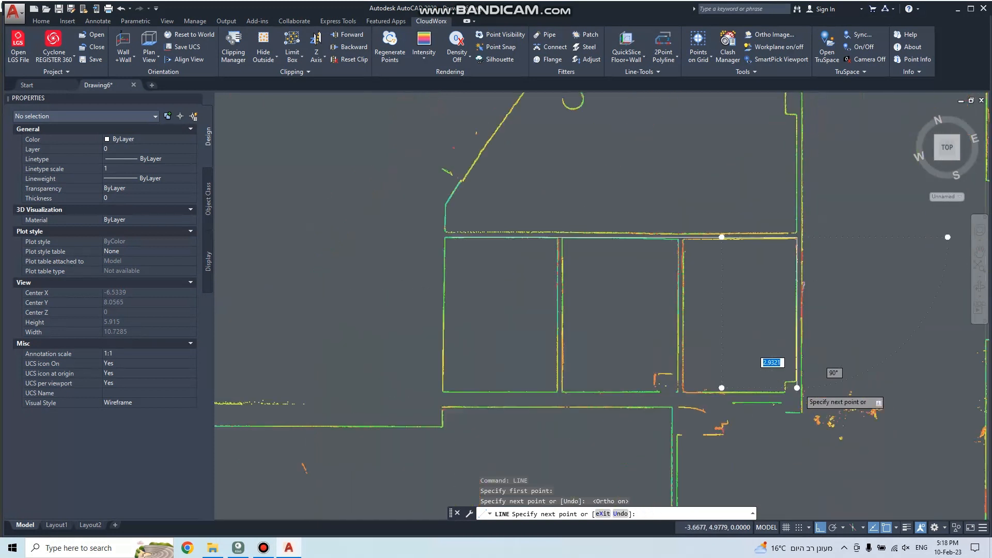
pyautogui.scroll(4, 798, 392)
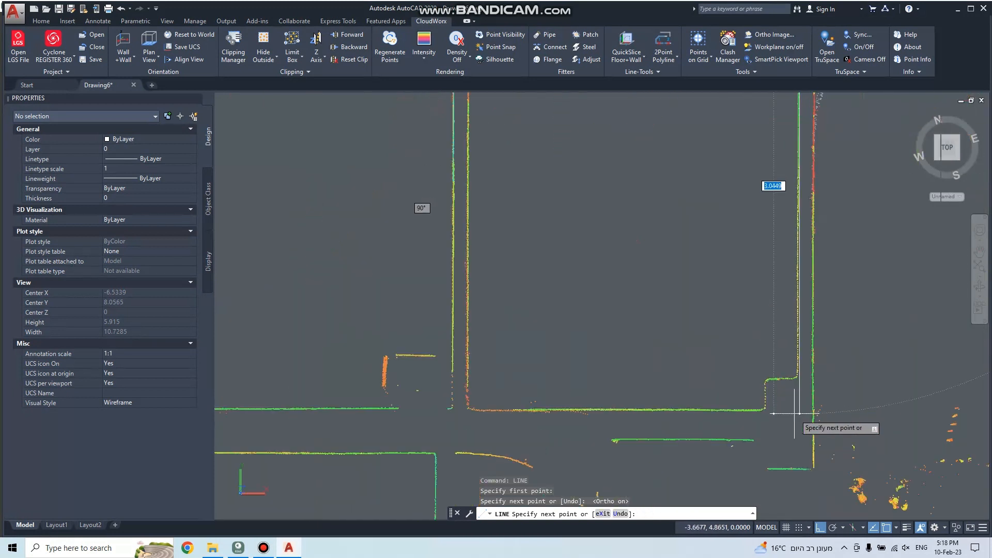
pyautogui.click(799, 408)
pyautogui.scroll(-2, 517, 406)
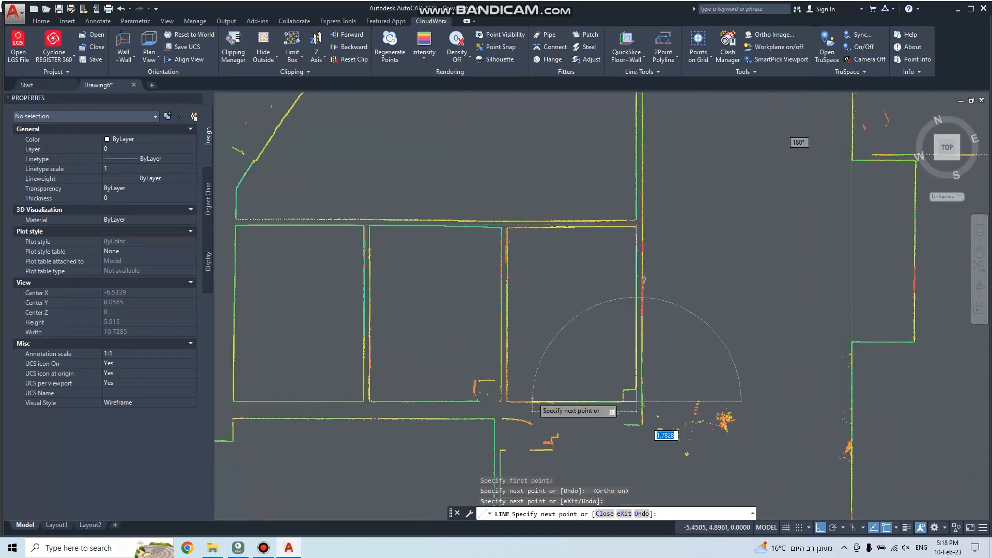
pyautogui.click(236, 401)
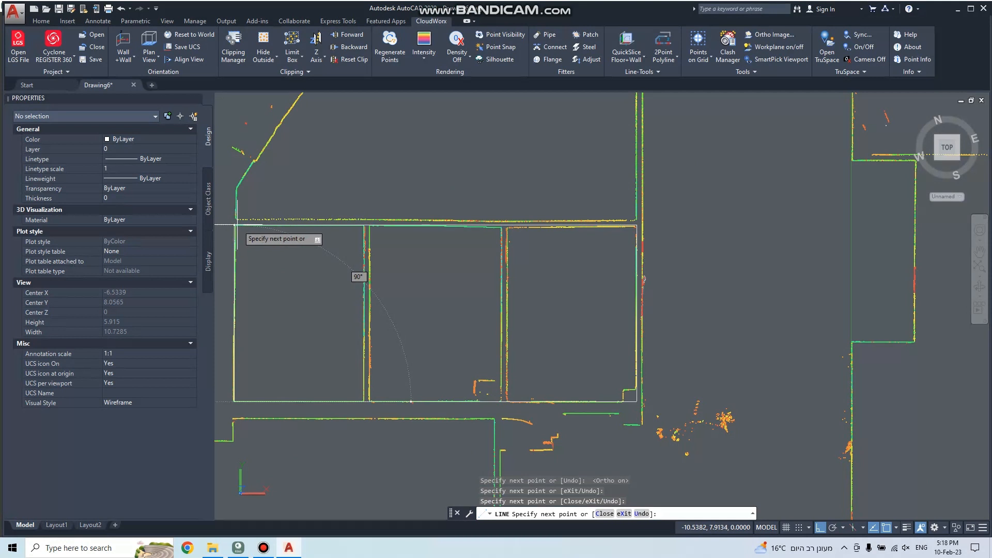
pyautogui.scroll(8, 236, 226)
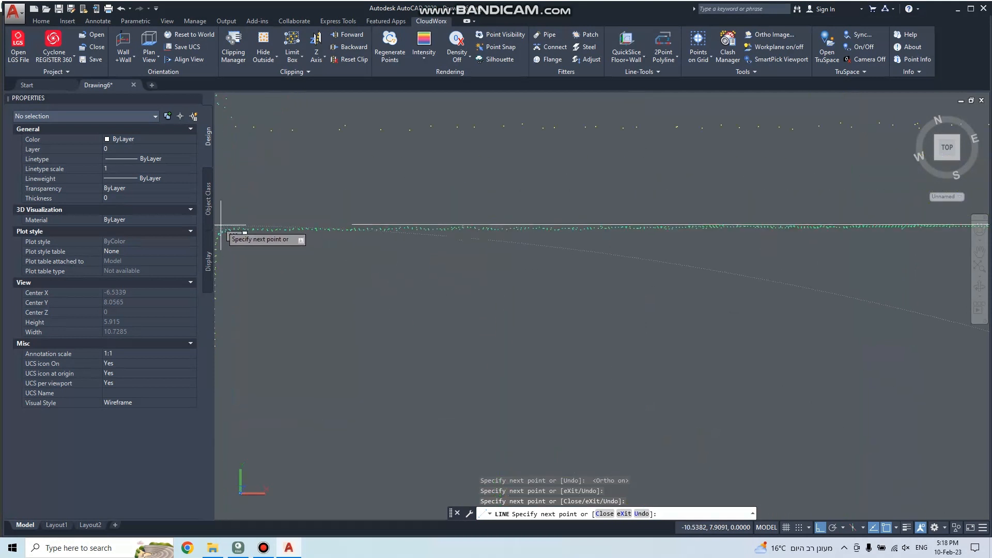
pyautogui.press('Return')
# With 3D object snap on, start a CloudWorx 2Point Polyline along the slanted wall and down the adjoining vertical wall in the northeast.
pyautogui.press('Return')
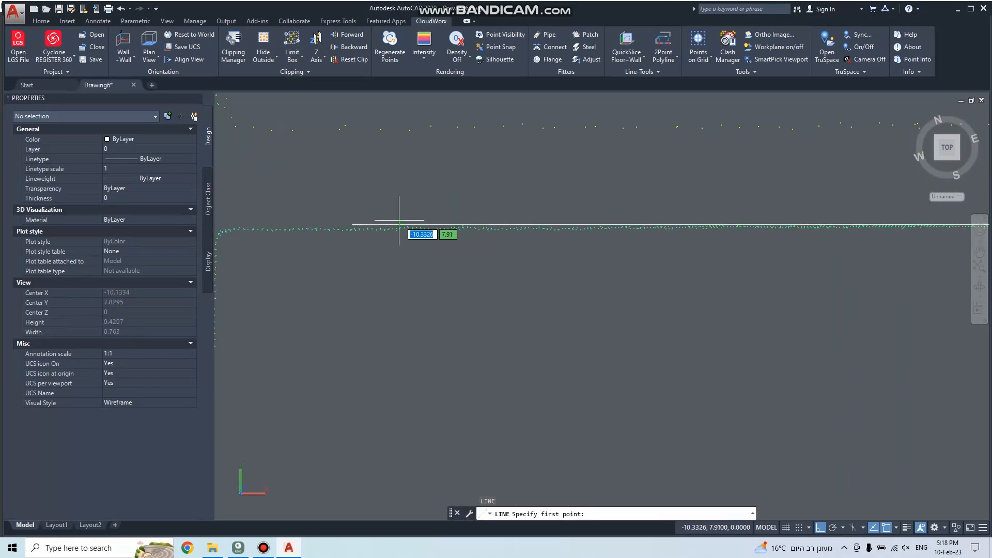
pyautogui.scroll(-5, 409, 251)
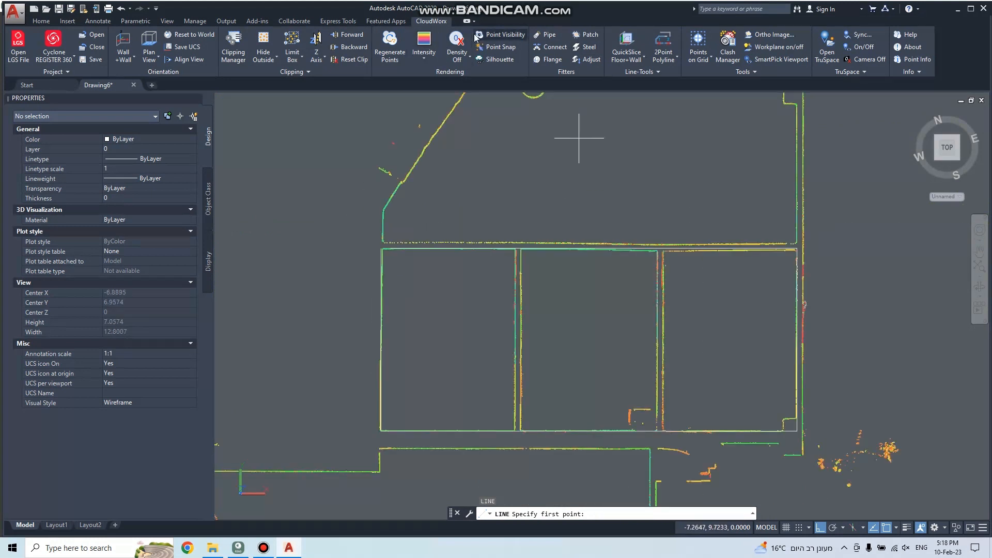
pyautogui.click(673, 59)
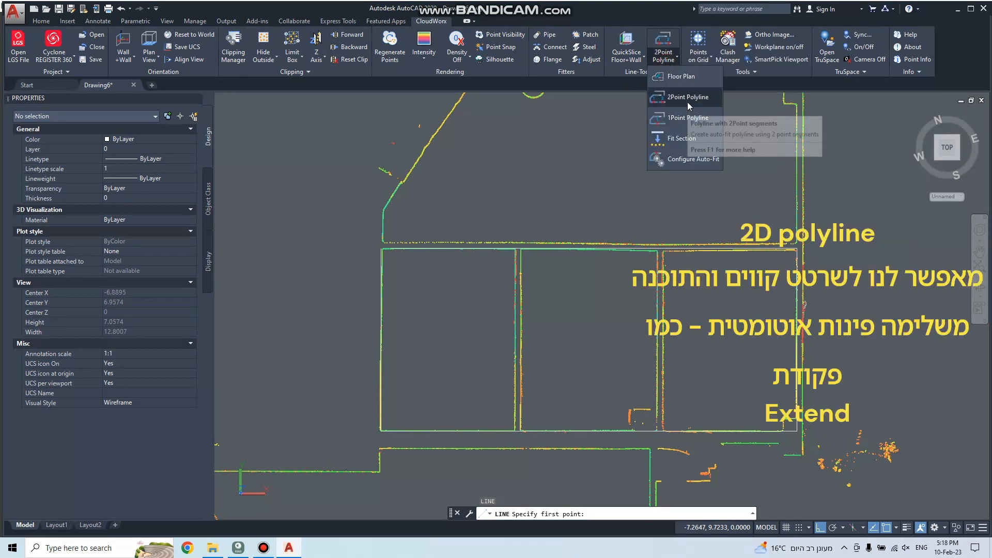
pyautogui.click(688, 97)
pyautogui.scroll(-3, 532, 336)
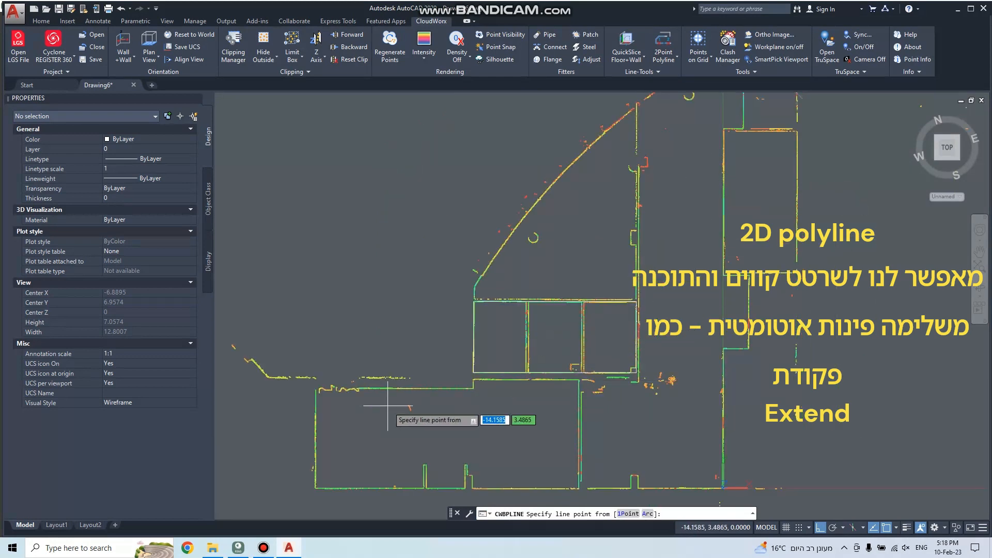
pyautogui.scroll(-3, 569, 354)
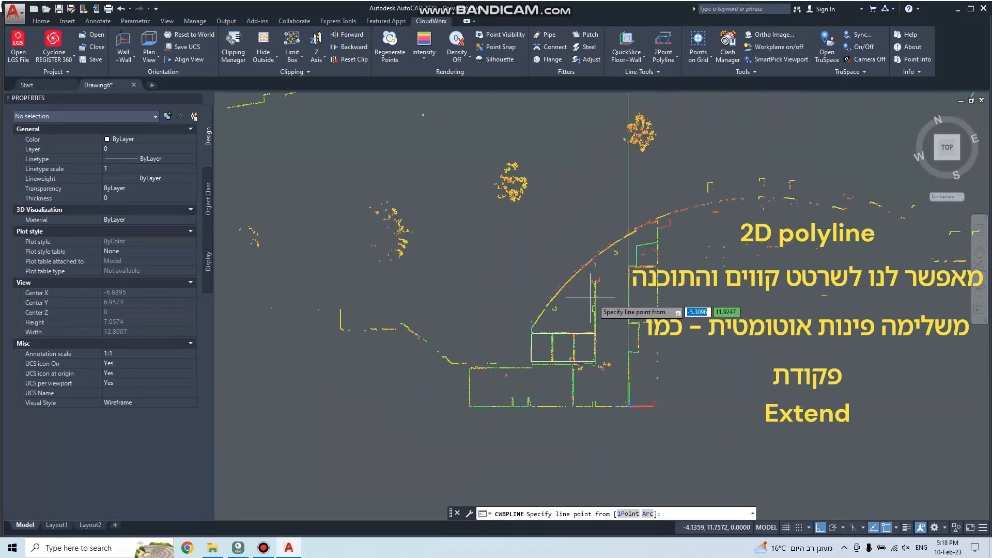
pyautogui.scroll(4, 653, 236)
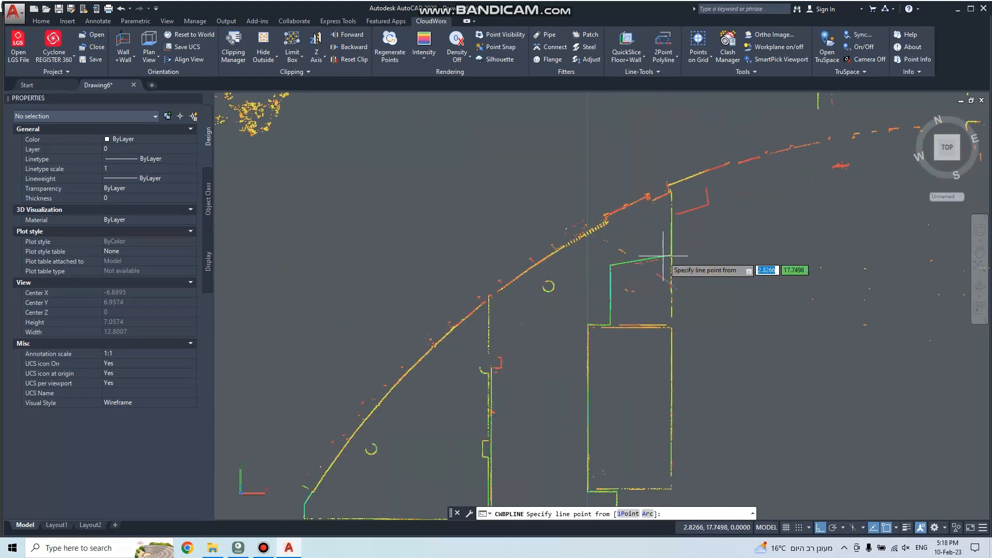
pyautogui.press('F4')
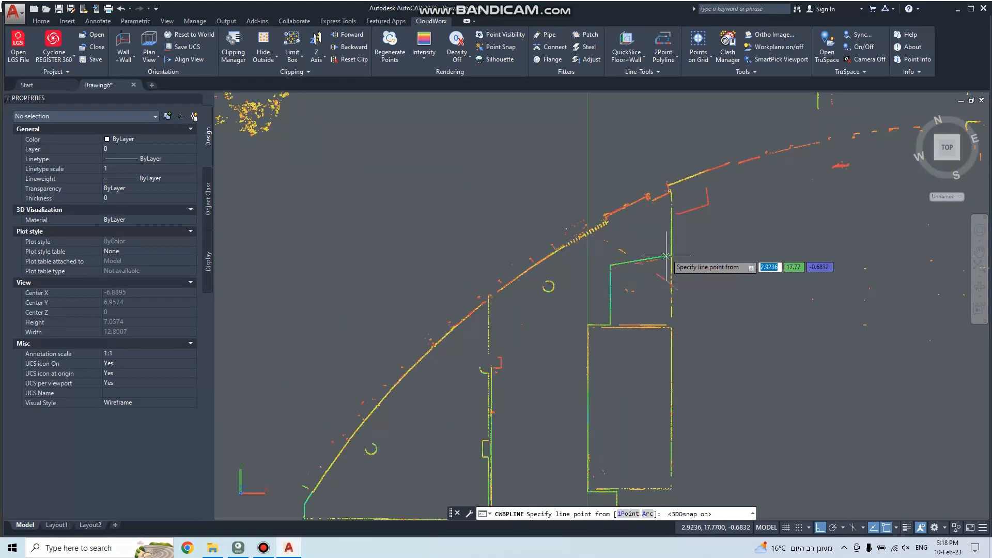
pyautogui.click(670, 255)
pyautogui.click(613, 261)
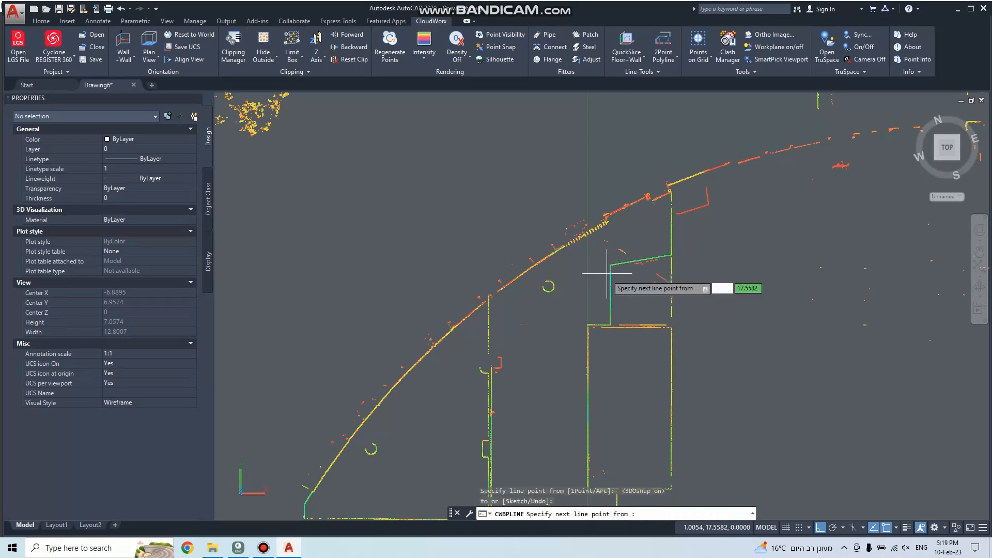
pyautogui.click(611, 324)
pyautogui.scroll(5, 610, 326)
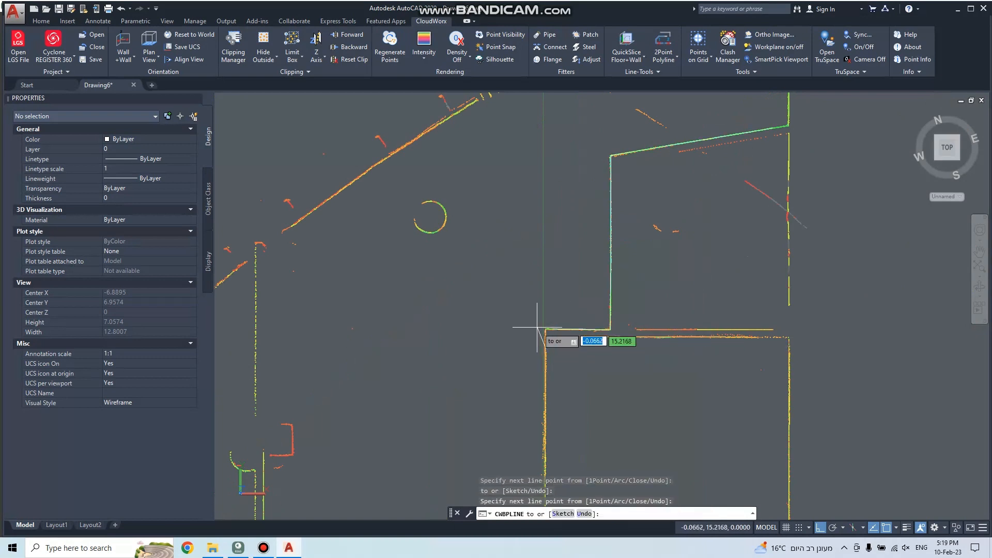
# Continue the 2Point Polyline down the long wall and around the rectangular recess, about 1 m deep and 3 m long.
pyautogui.scroll(-5, 538, 328)
pyautogui.scroll(5, 543, 380)
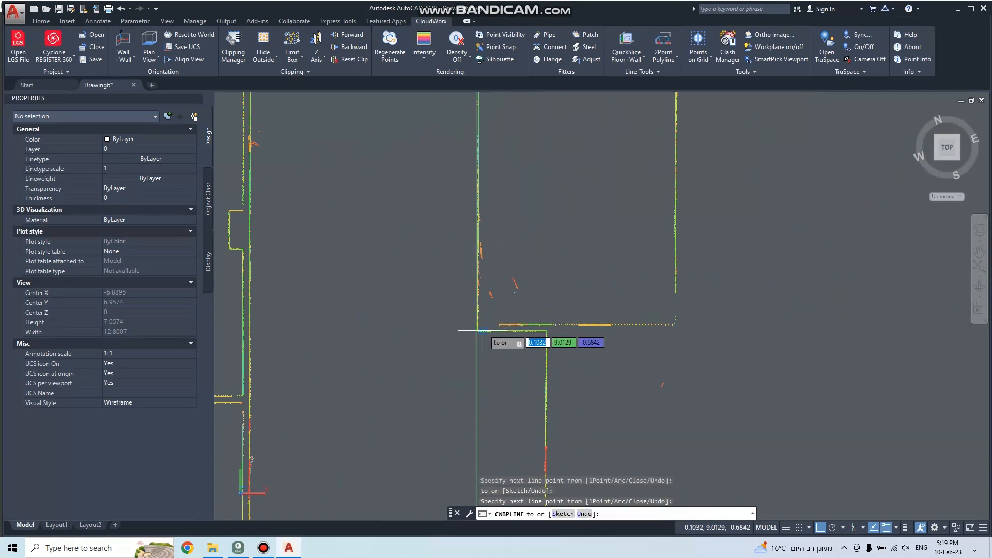
pyautogui.click(547, 332)
pyautogui.click(551, 331)
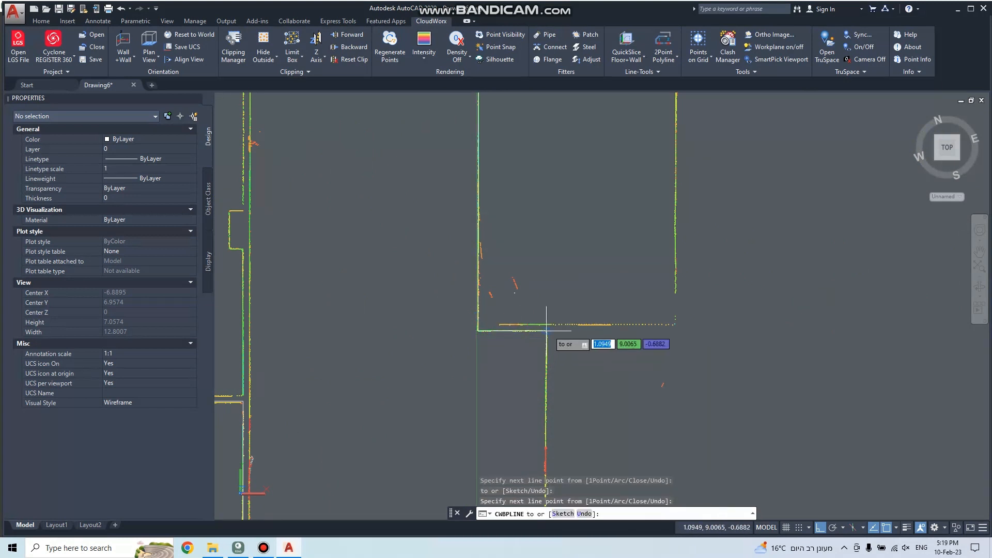
pyautogui.scroll(-5, 551, 331)
pyautogui.scroll(5, 546, 375)
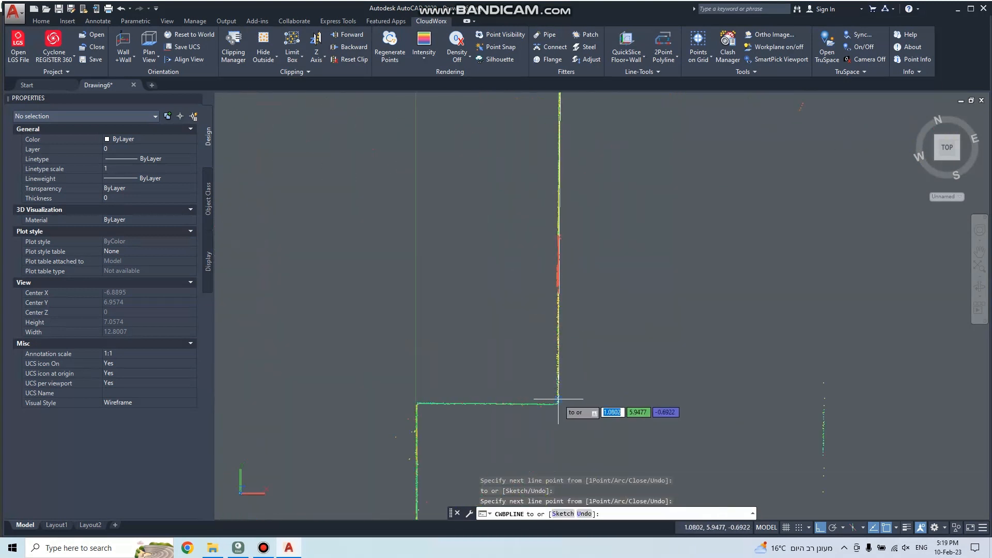
pyautogui.click(558, 392)
pyautogui.click(557, 402)
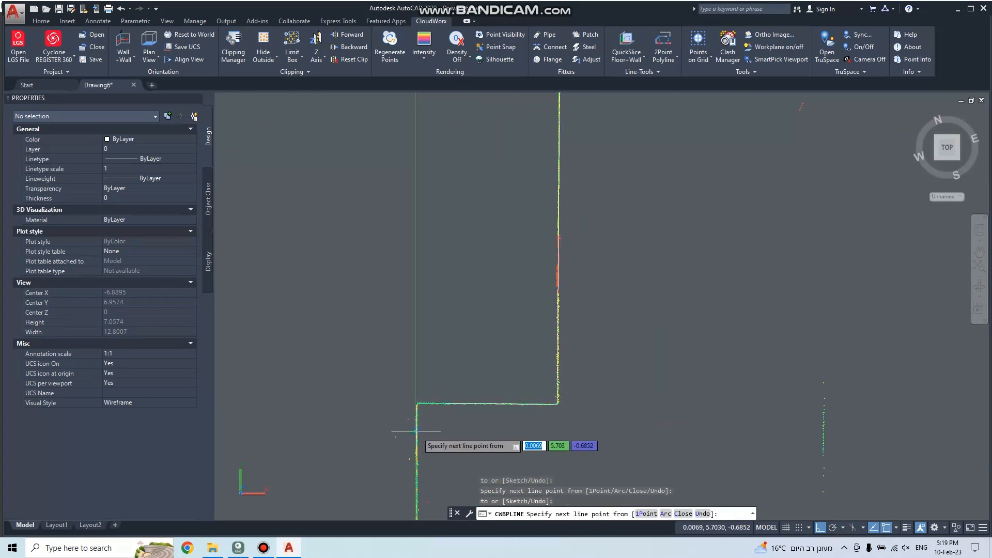
# Continue the polyline around the room south of the recess and end it on the short wall below the three small rooms.
pyautogui.scroll(-5, 417, 431)
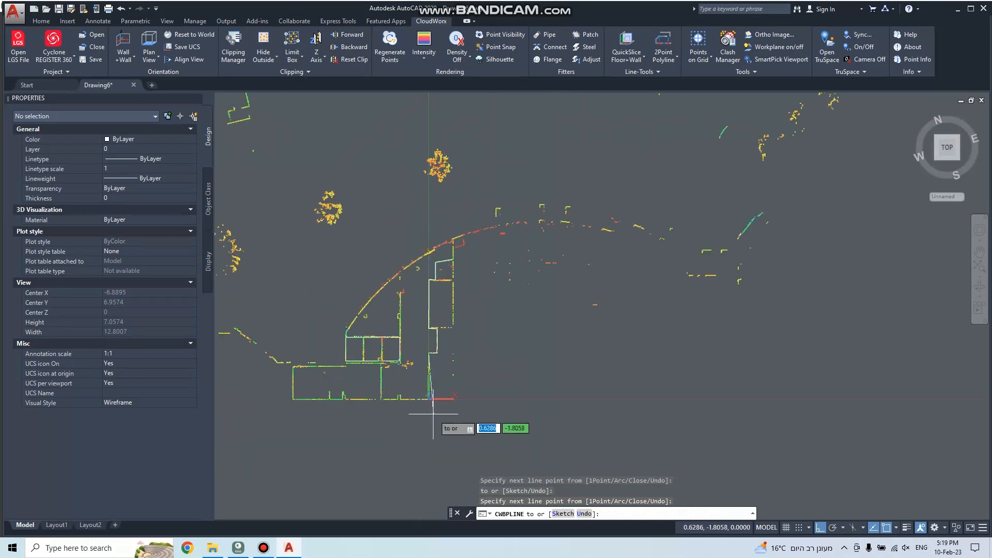
pyautogui.scroll(2, 434, 406)
pyautogui.scroll(8, 431, 403)
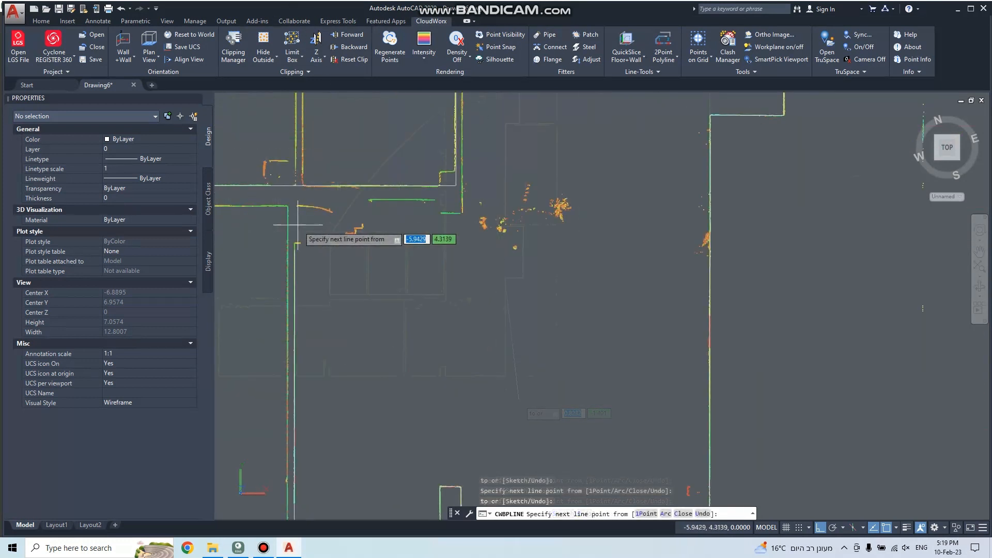
pyautogui.click(383, 199)
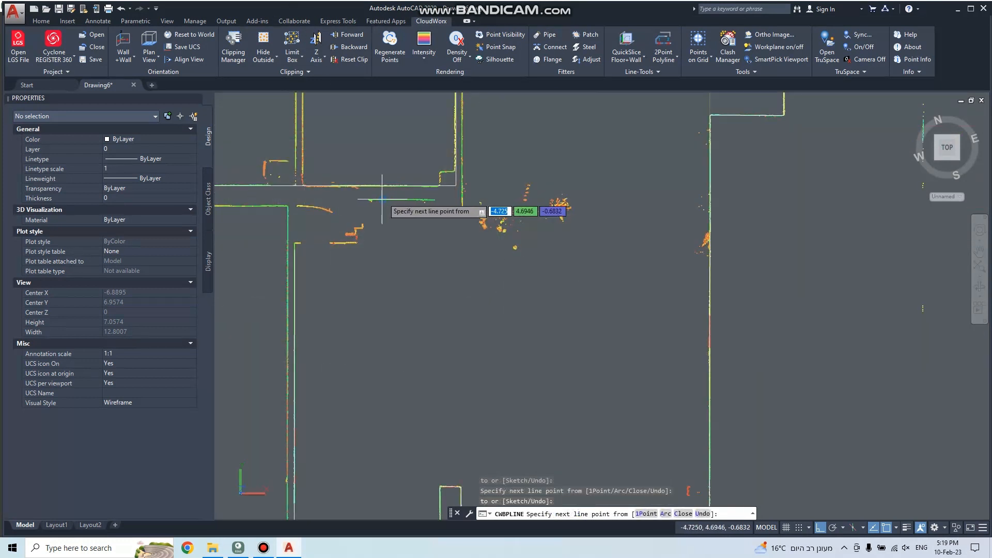
pyautogui.click(422, 199)
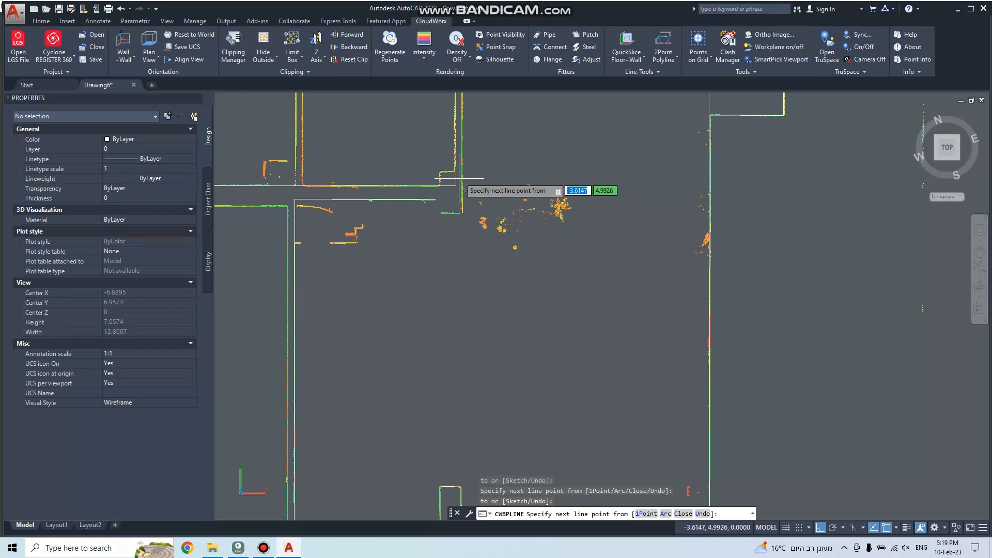
pyautogui.press('Return')
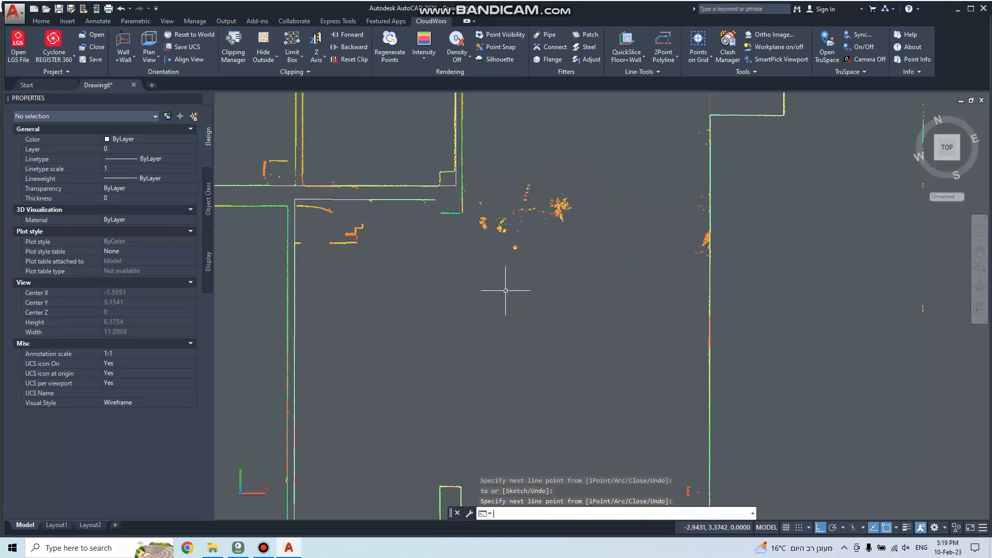
# Hide the point cloud with Point Visibility and inspect the traced outlines for open corners.
pyautogui.press('Return')
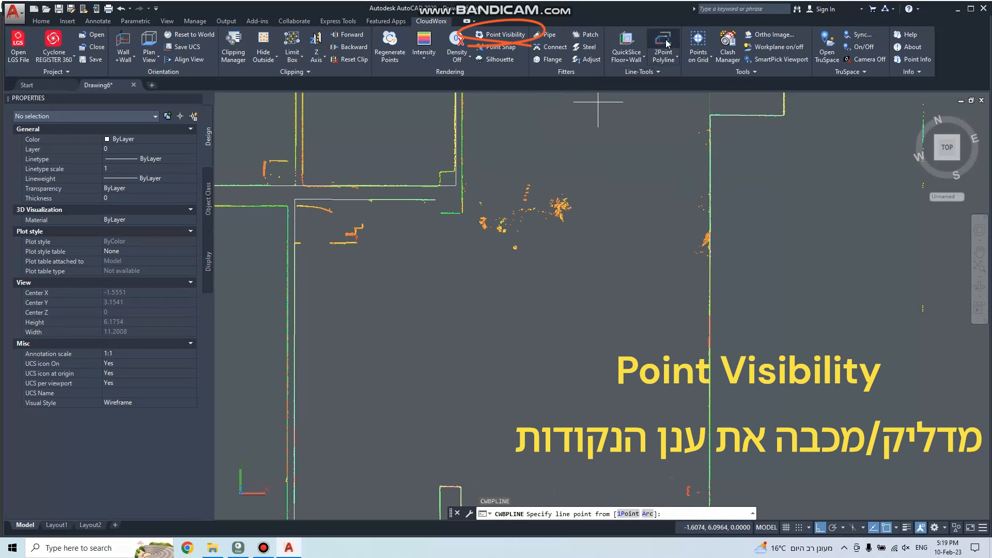
pyautogui.click(491, 36)
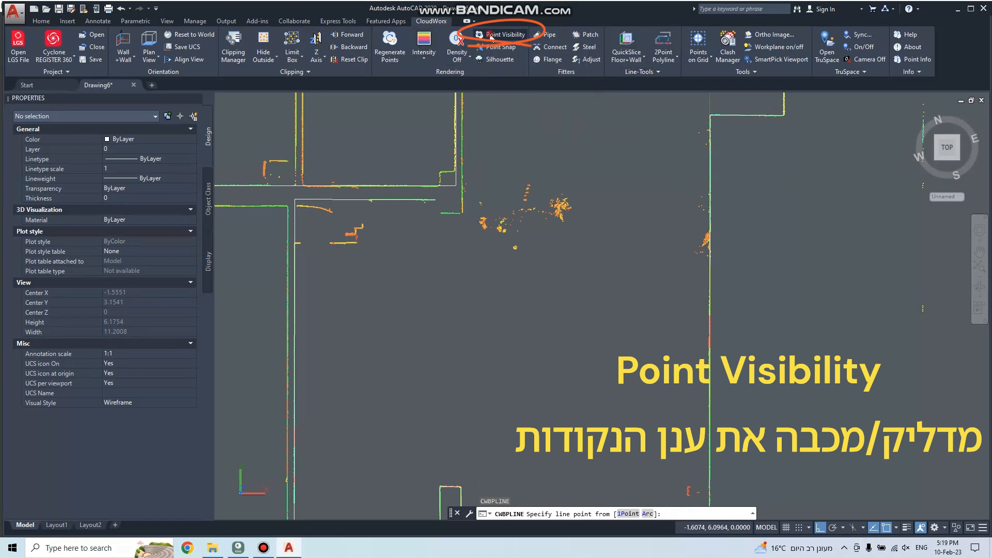
pyautogui.scroll(-6, 527, 266)
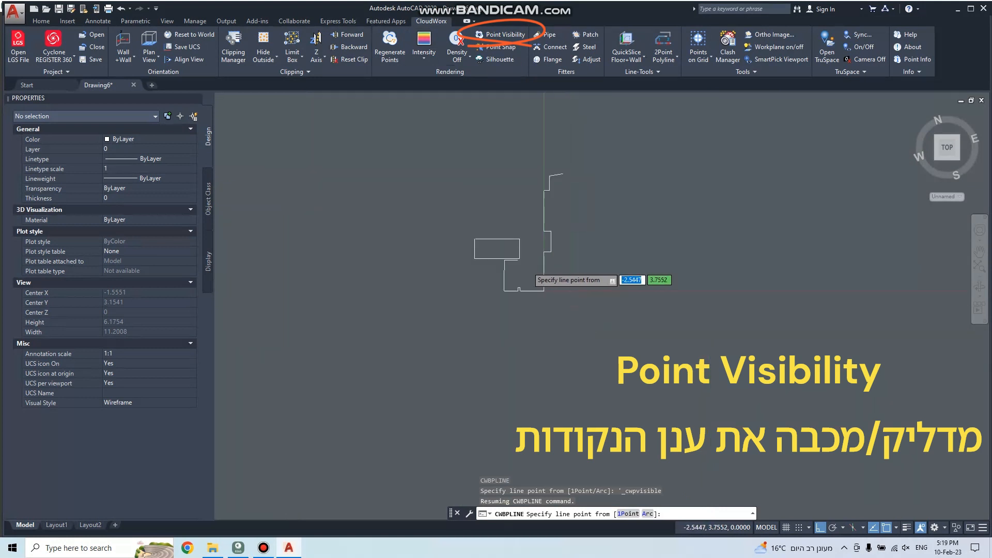
pyautogui.scroll(4, 543, 233)
pyautogui.scroll(2, 452, 311)
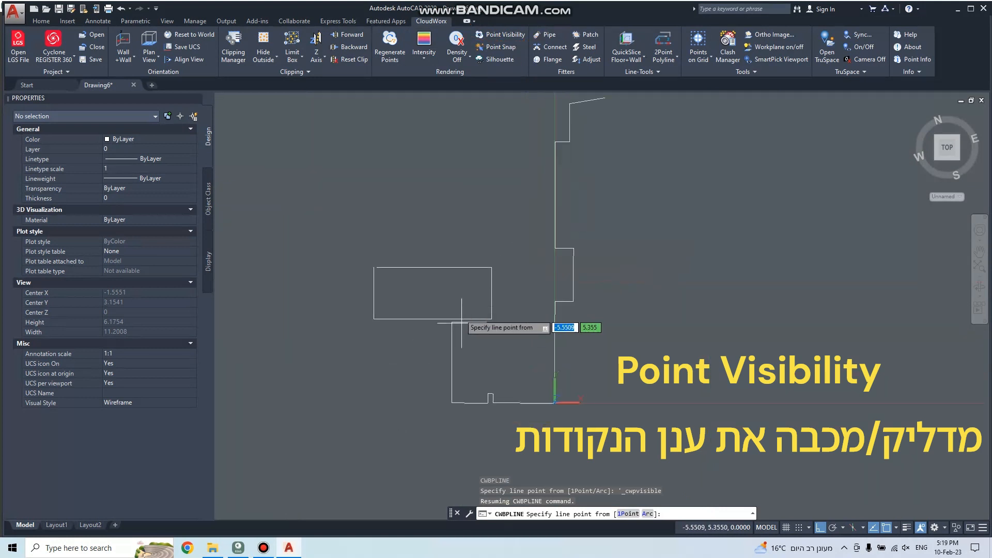
pyautogui.scroll(4, 340, 261)
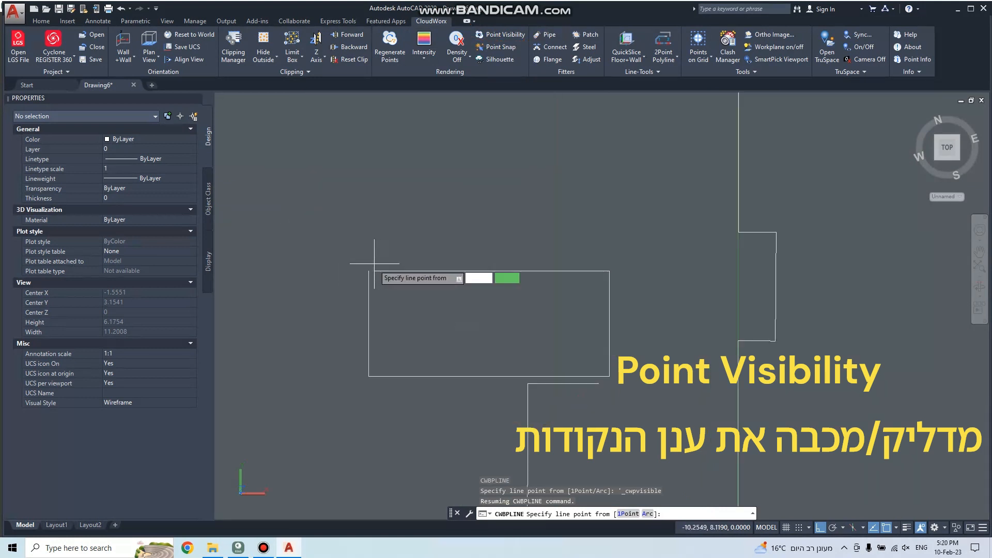
# Close the open northwest corner of the three-room outline using Fillet with the Multiple option.
pyautogui.write('ill')
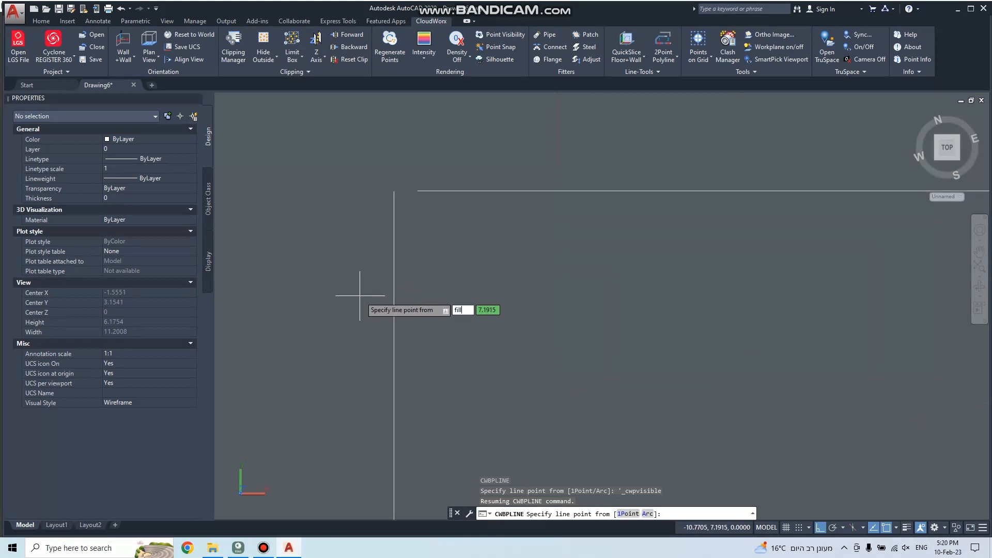
pyautogui.press('Escape')
pyautogui.press('Escape')
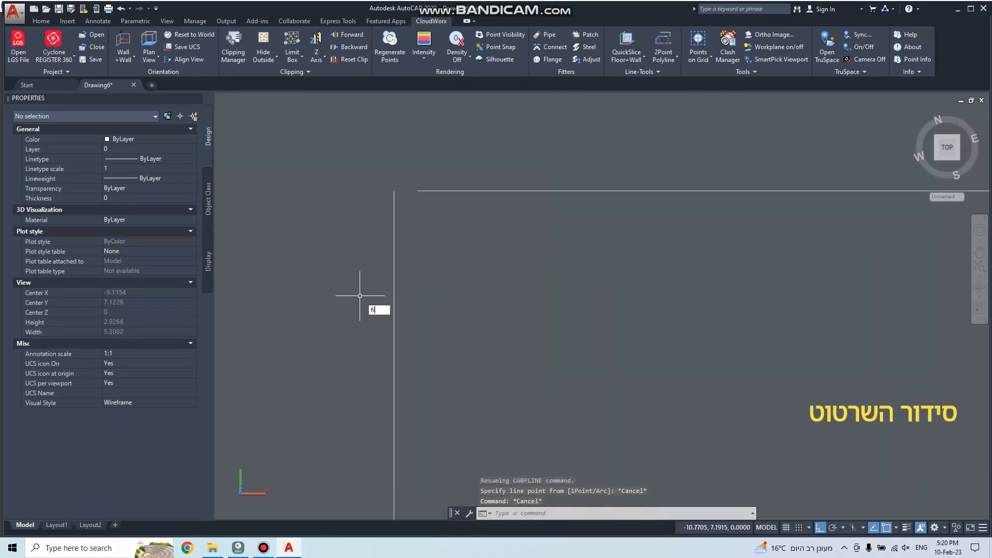
pyautogui.write('fillet')
pyautogui.press('Return')
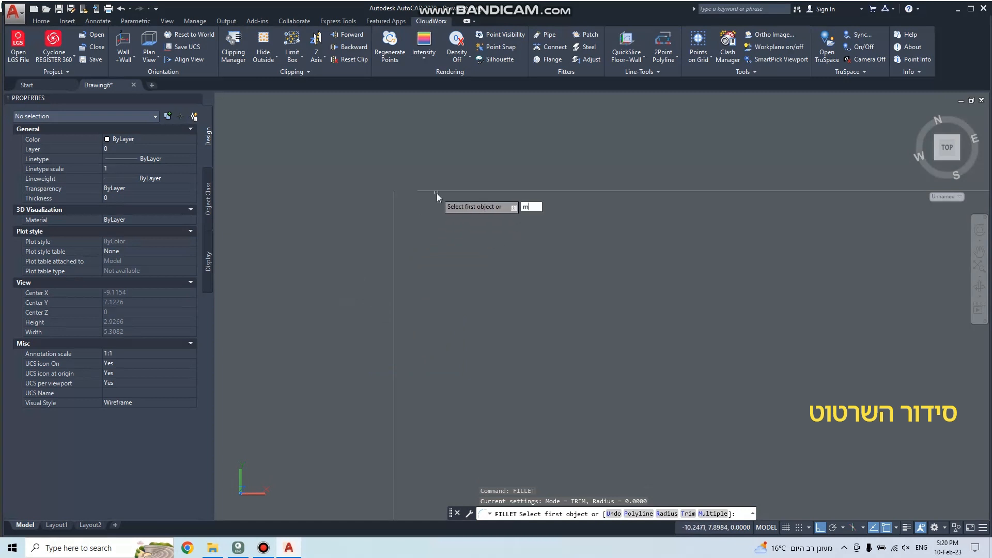
pyautogui.write('m')
pyautogui.press('Return')
pyautogui.click(434, 191)
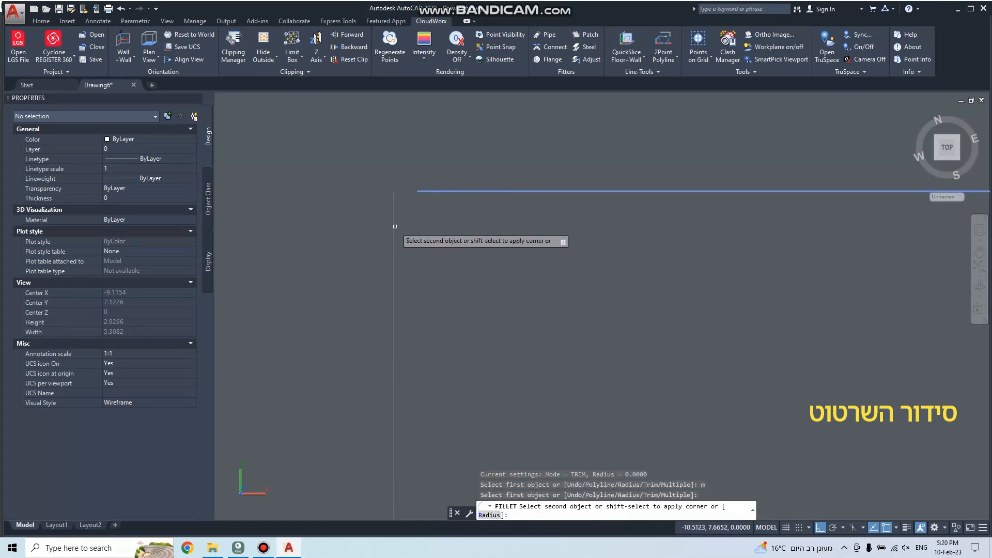
pyautogui.click(394, 228)
# Show the point cloud again around the southeast corner of the three small rooms.
pyautogui.scroll(-6, 408, 266)
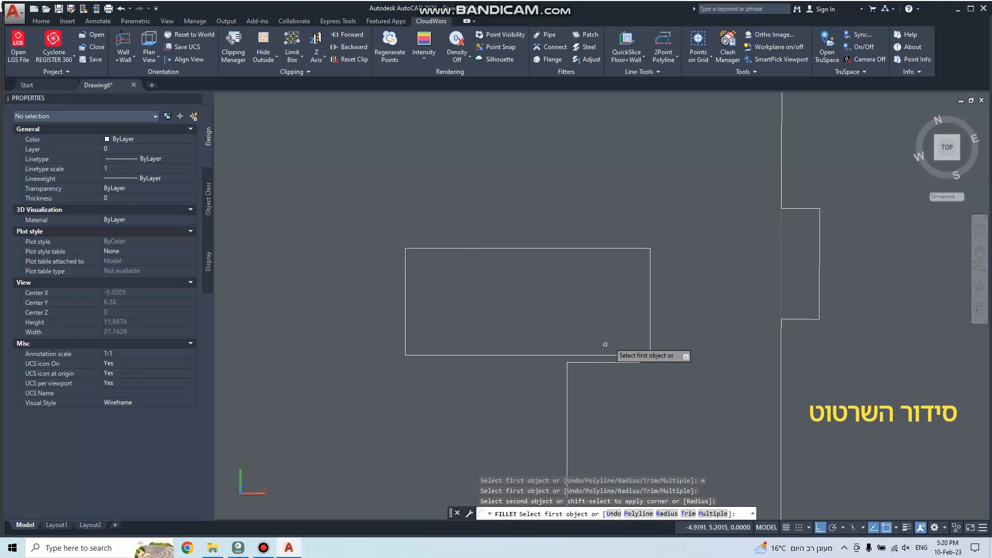
pyautogui.click(504, 35)
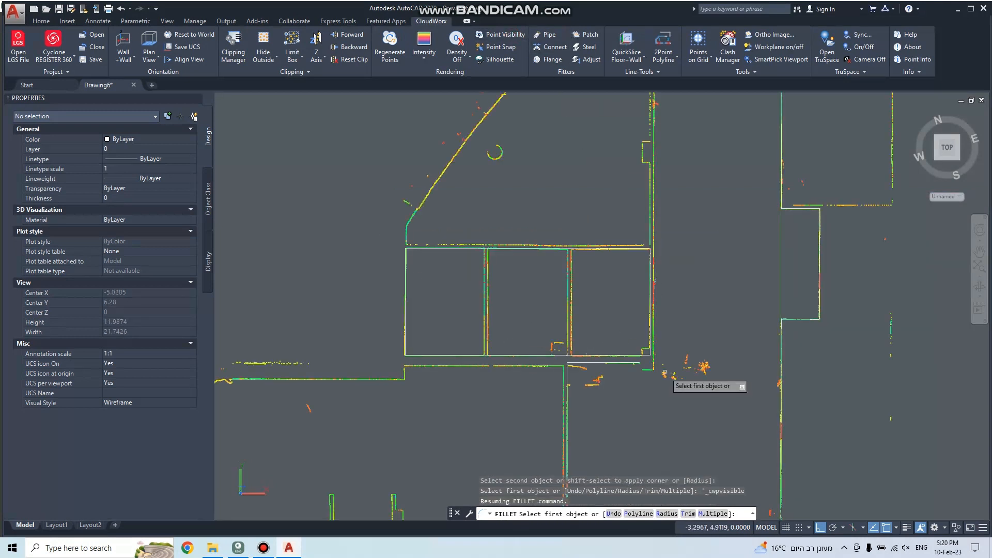
pyautogui.scroll(3, 662, 371)
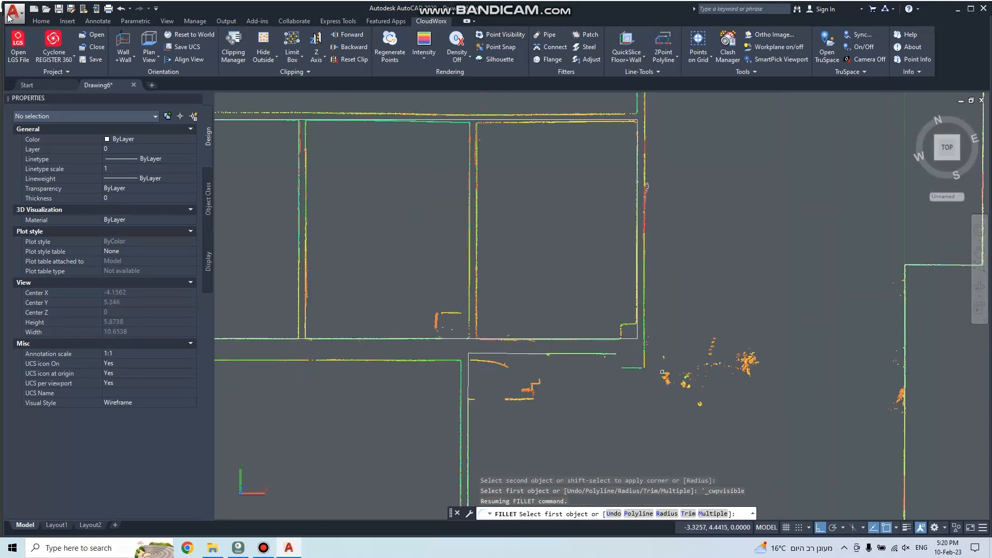
# Draw a rectangle about 0.33 by 0.6 units around the column at the southeast corner of the three small rooms.
pyautogui.click(40, 21)
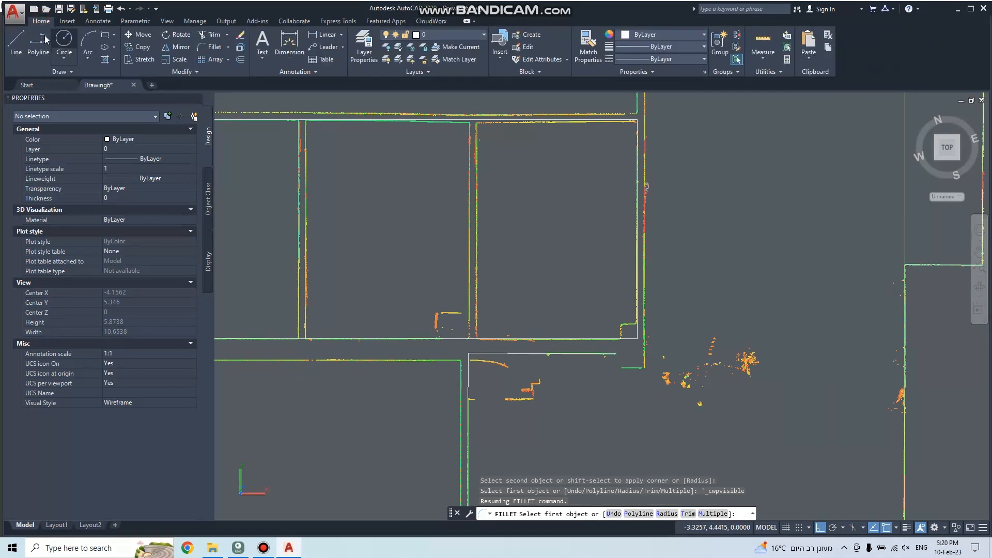
pyautogui.click(106, 35)
pyautogui.scroll(3, 660, 365)
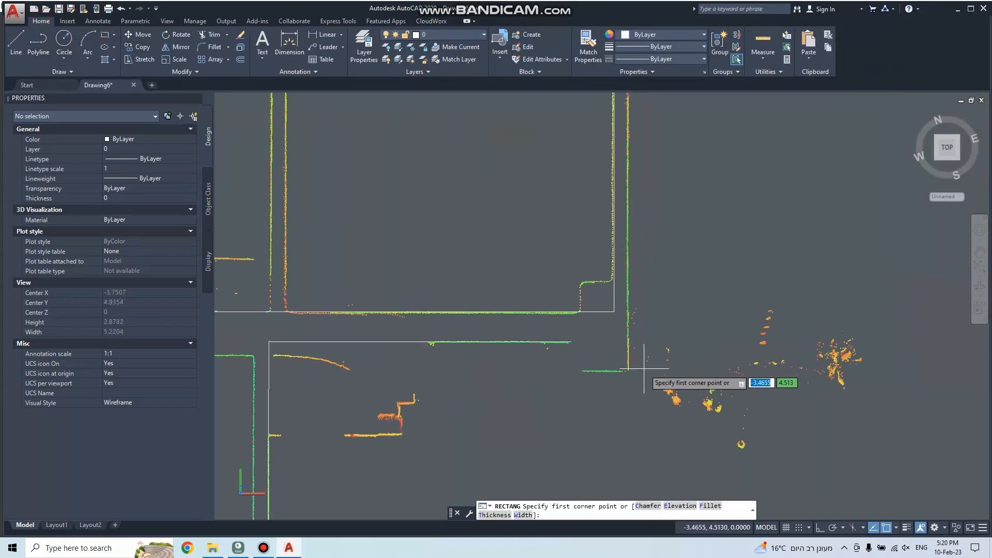
pyautogui.scroll(3, 628, 370)
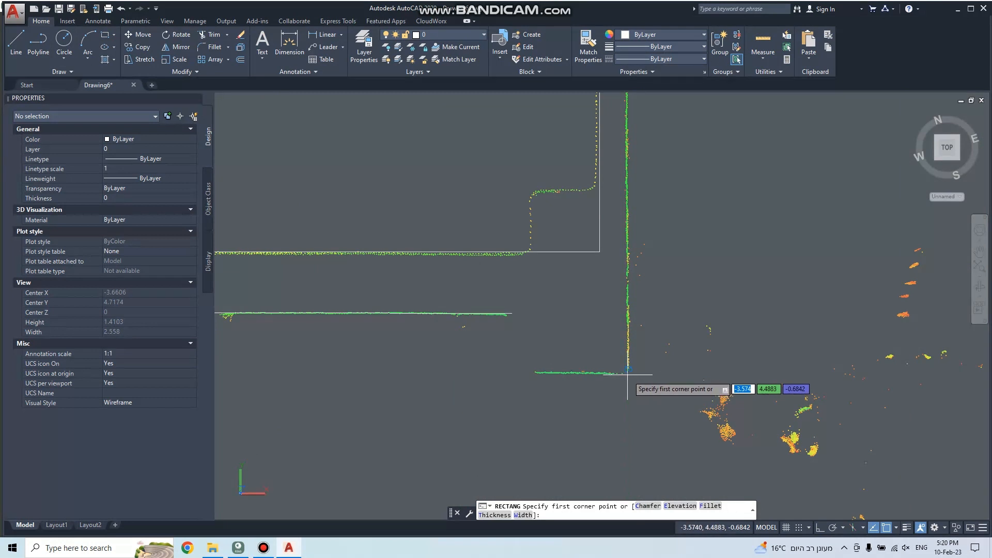
pyautogui.click(628, 370)
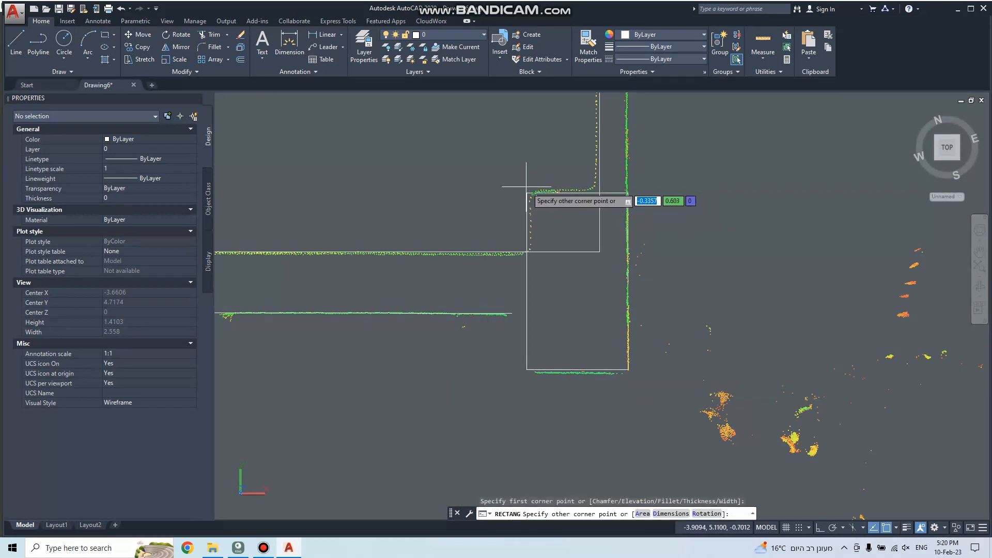
pyautogui.scroll(4, 527, 196)
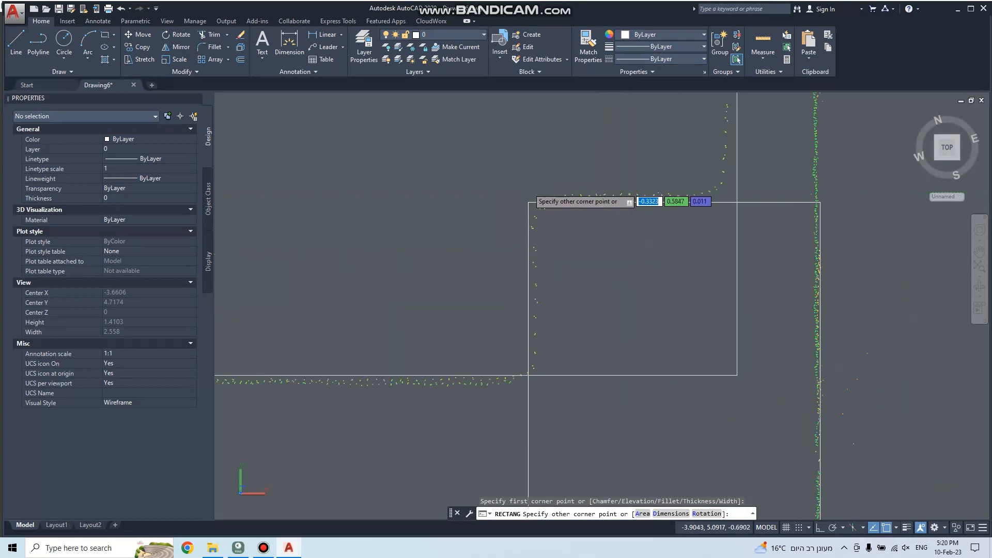
pyautogui.scroll(1, 532, 197)
pyautogui.click(535, 193)
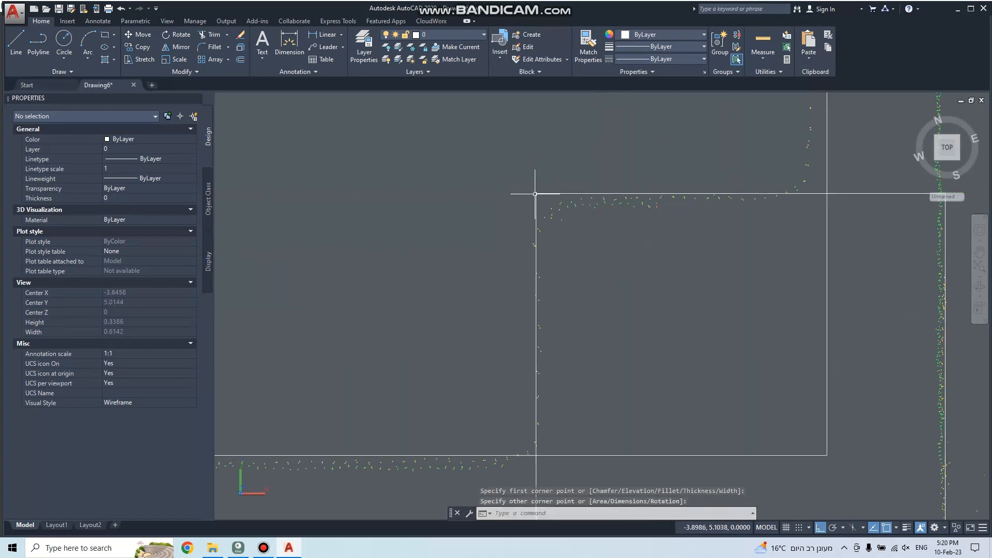
pyautogui.press('Return')
pyautogui.scroll(-4, 562, 268)
pyautogui.press('Return')
pyautogui.press('Escape')
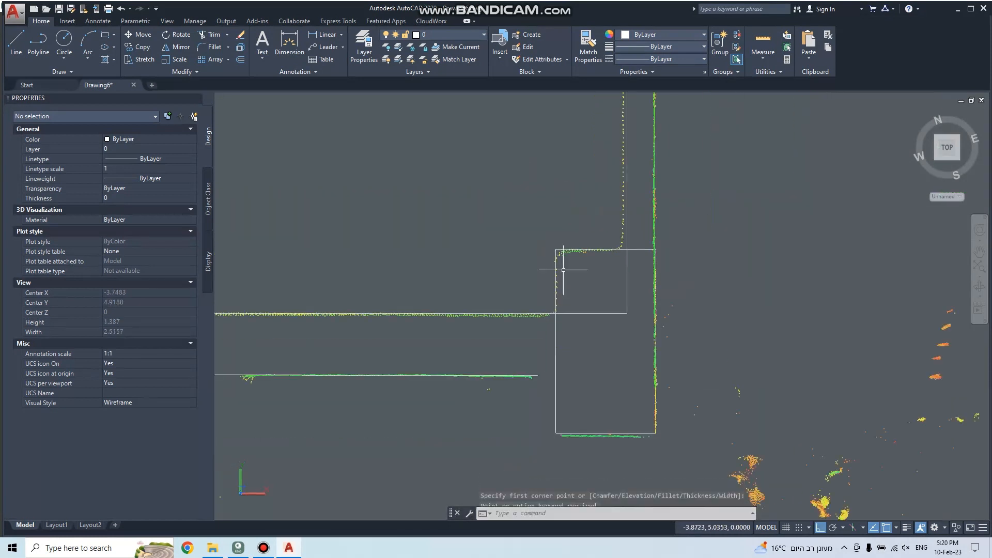
# Trim away the parts of the room outline that run inside the new column rectangle.
pyautogui.write('trim')
pyautogui.press('Return')
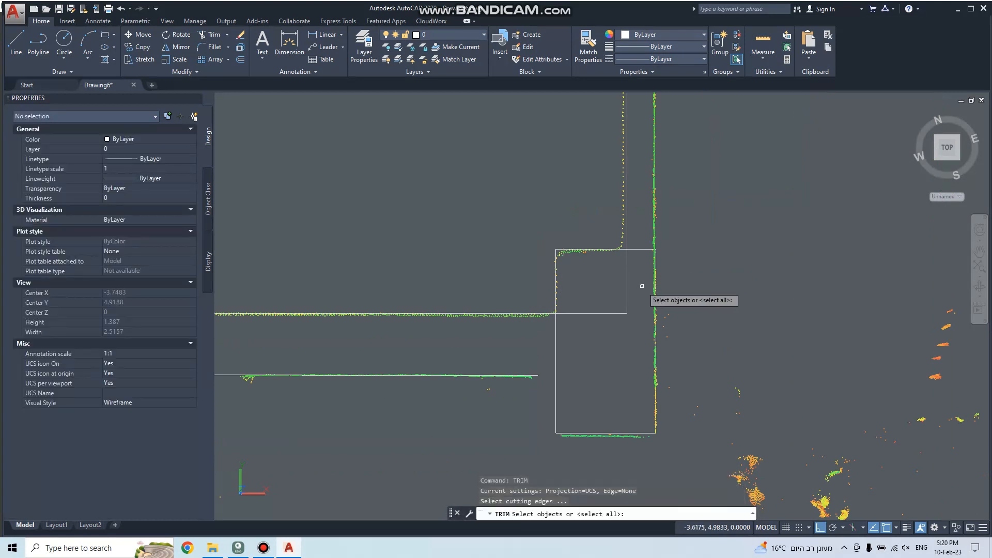
pyautogui.click(635, 280)
pyautogui.click(580, 336)
pyautogui.press('Return')
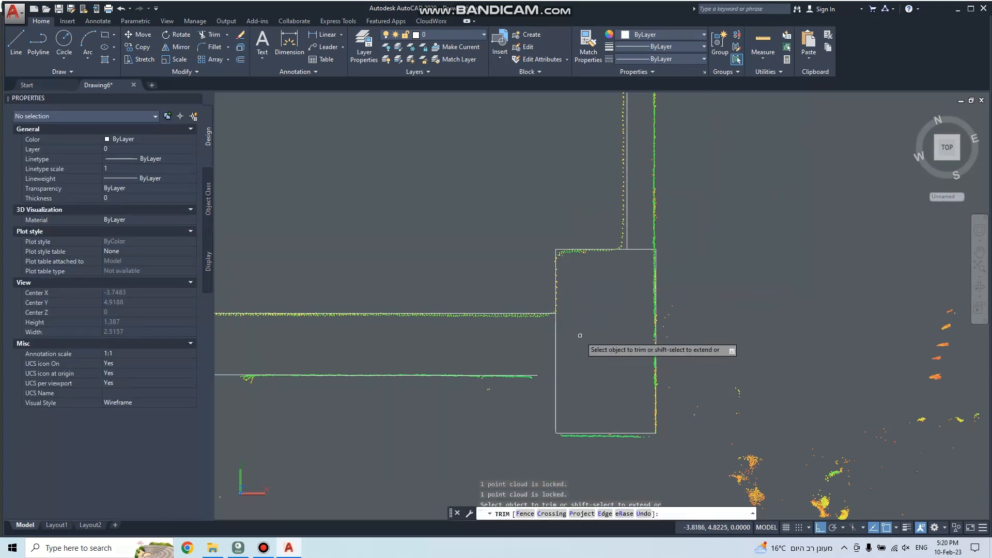
pyautogui.press('Return')
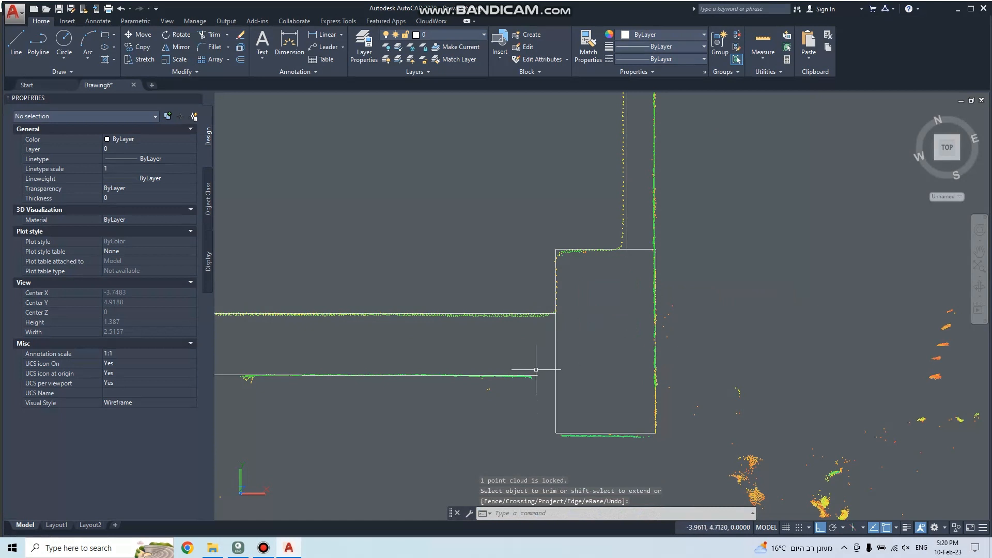
# Stretch the open end of the wall polyline south of the three rooms to the column's west edge.
pyautogui.click(535, 374)
pyautogui.click(539, 376)
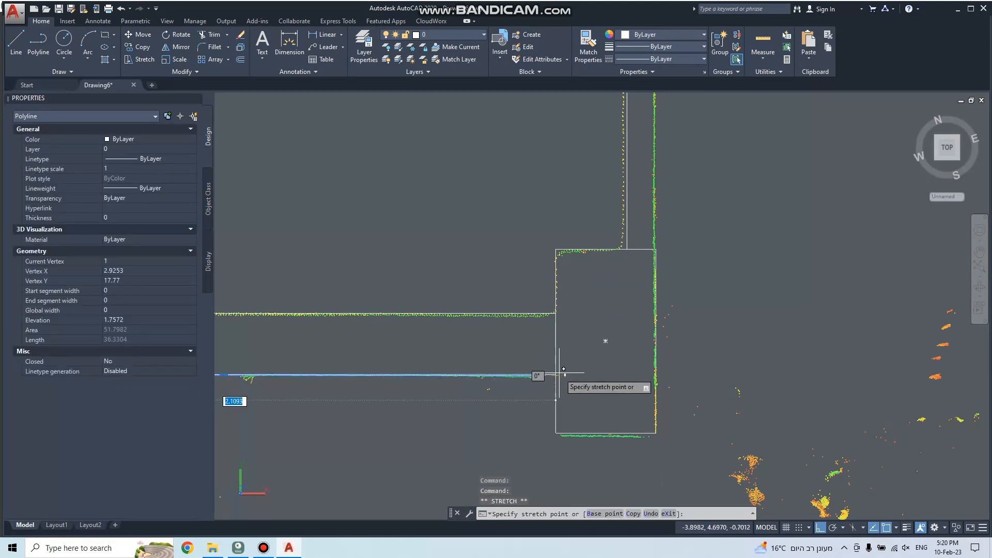
pyautogui.click(555, 375)
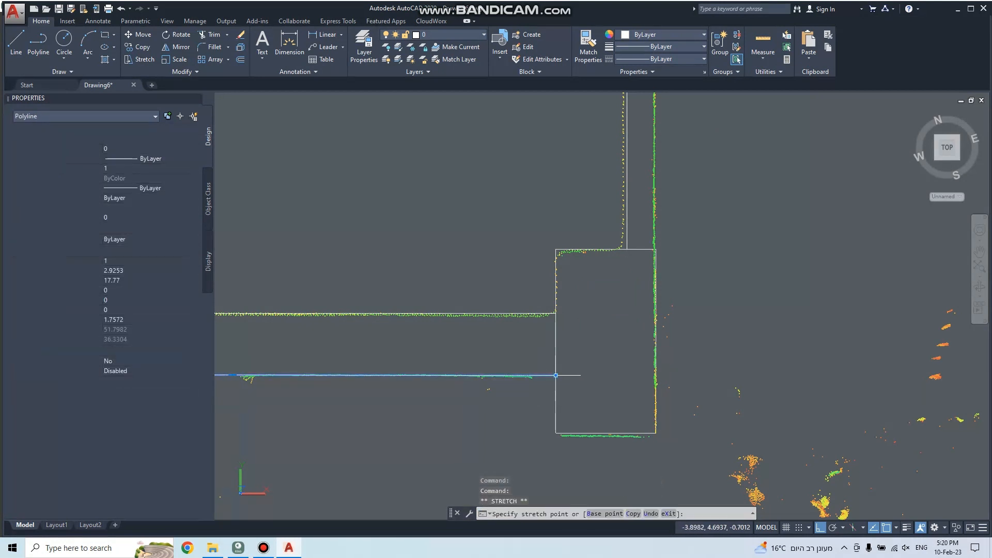
pyautogui.press('space')
pyautogui.press('space')
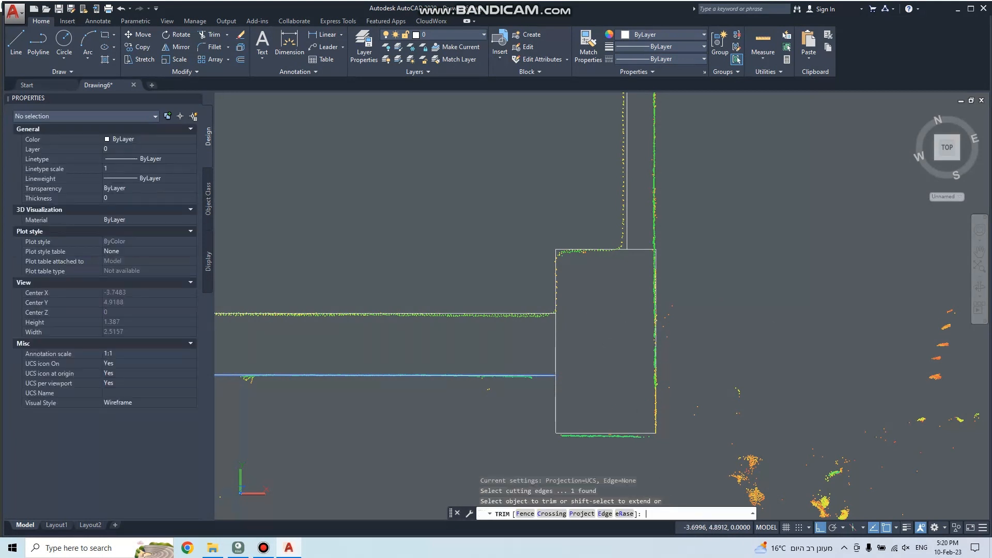
pyautogui.scroll(-6, 616, 314)
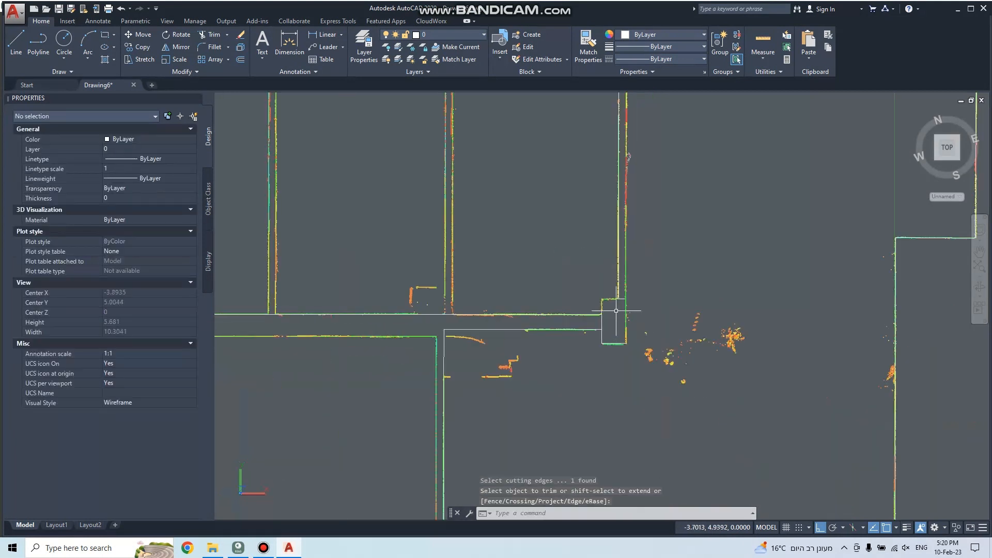
pyautogui.press('Escape')
# Copy the east wall line of the three rooms onto the partition between the middle and east rooms.
pyautogui.click(619, 235)
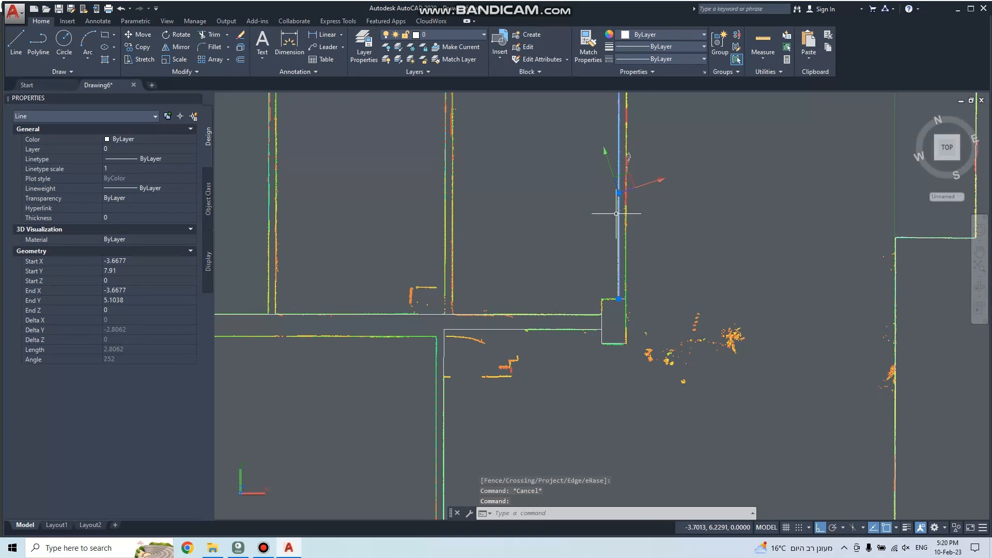
pyautogui.write('co')
pyautogui.press('space')
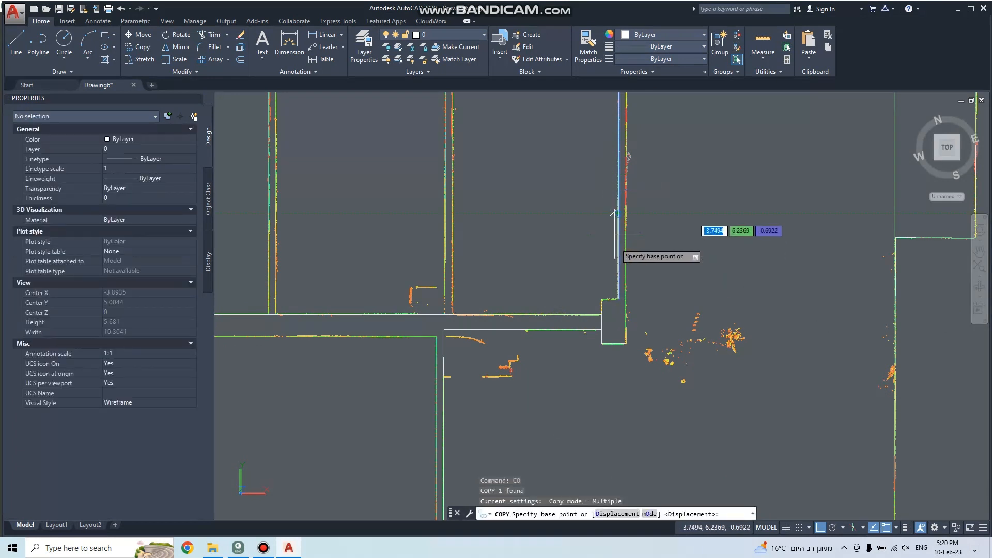
pyautogui.scroll(-2, 619, 235)
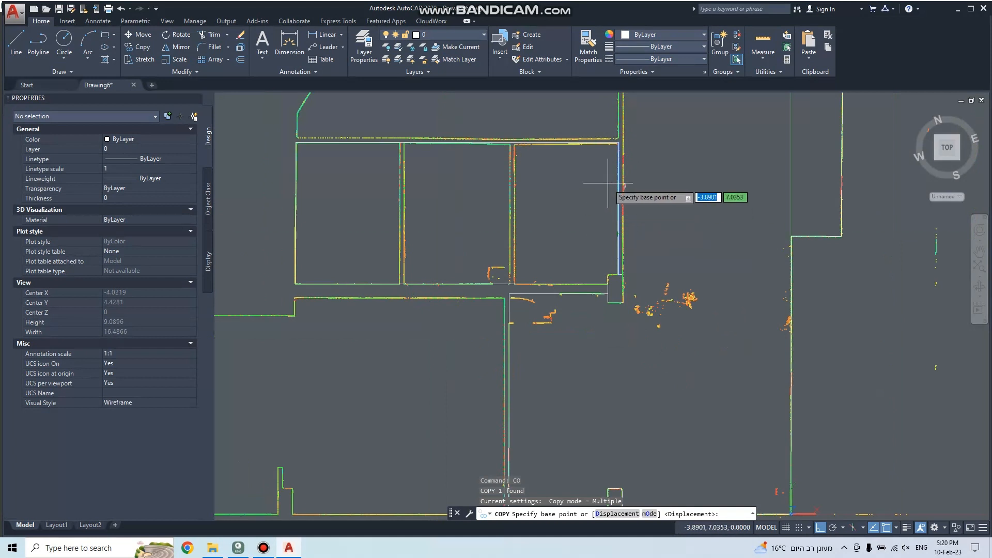
pyautogui.scroll(3, 616, 143)
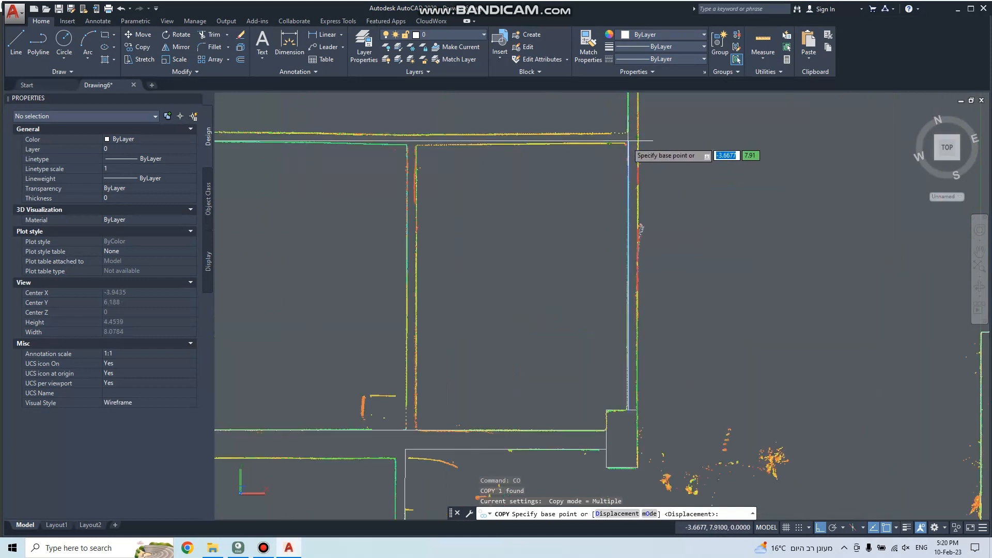
pyautogui.click(624, 142)
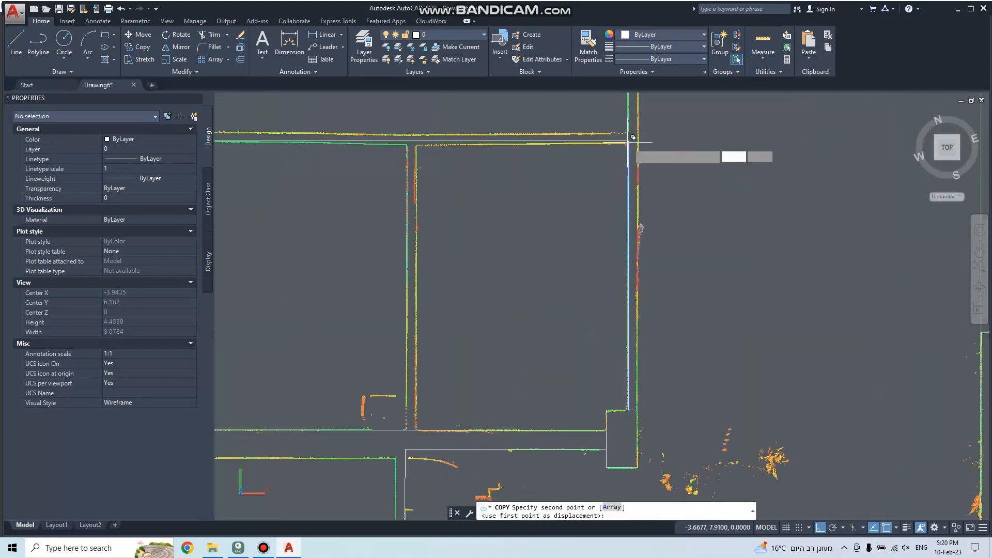
pyautogui.click(414, 141)
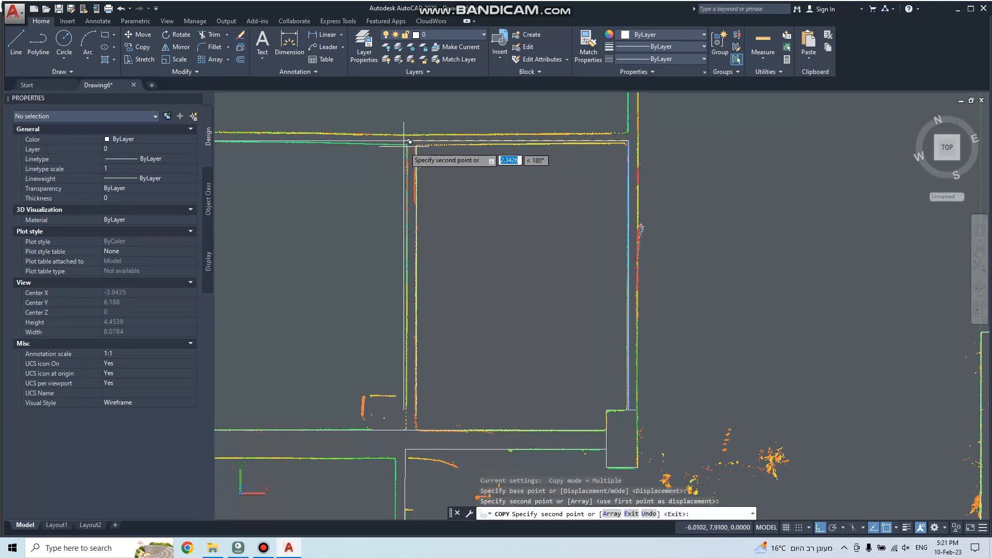
# Place further copies of the east wall line on both faces of the partition between the west and middle rooms.
pyautogui.scroll(-2, 452, 176)
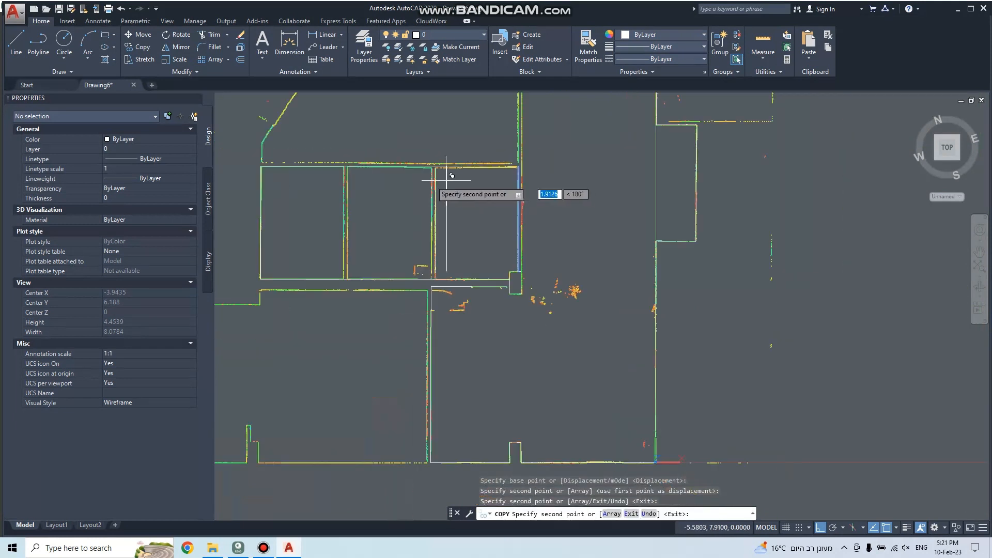
pyautogui.scroll(3, 341, 156)
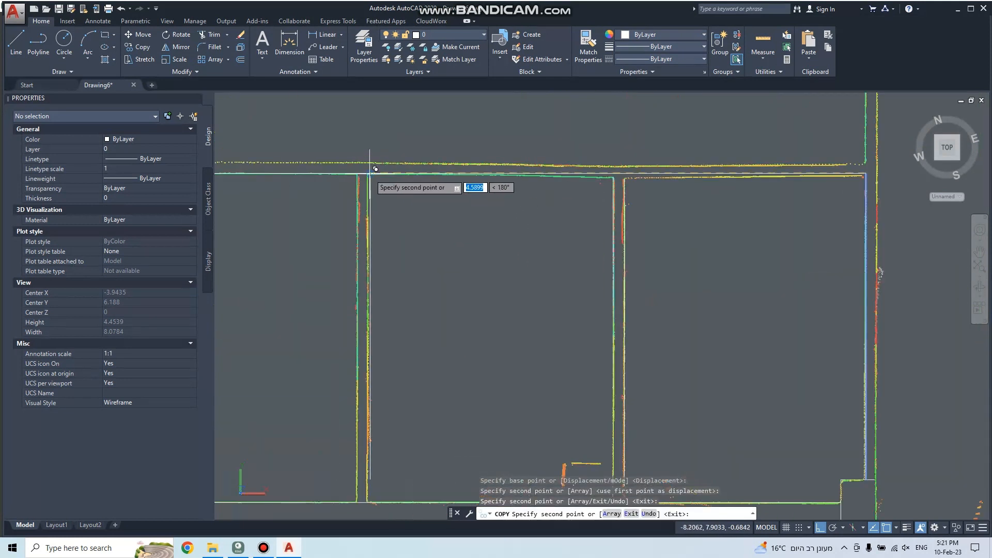
pyautogui.click(367, 175)
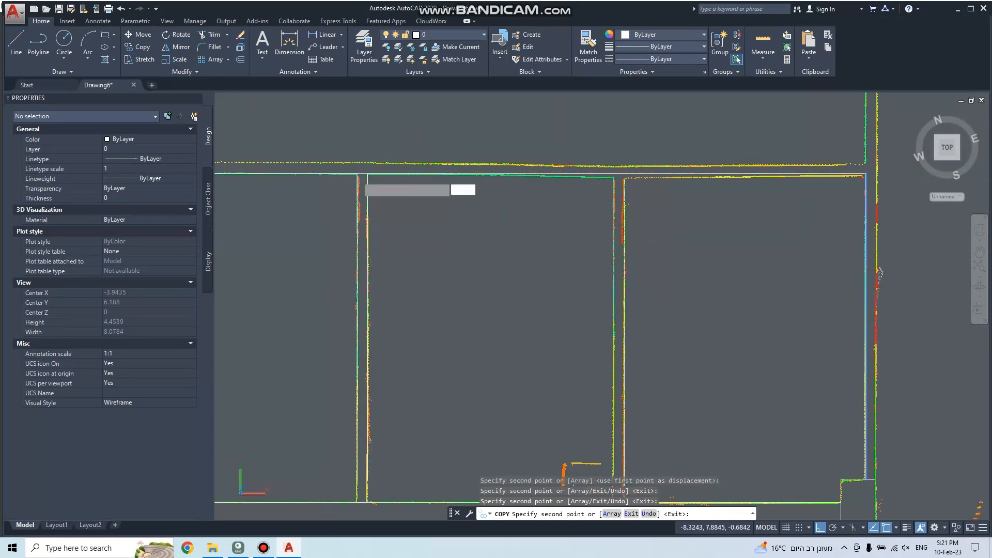
pyautogui.click(357, 175)
pyautogui.scroll(-4, 451, 227)
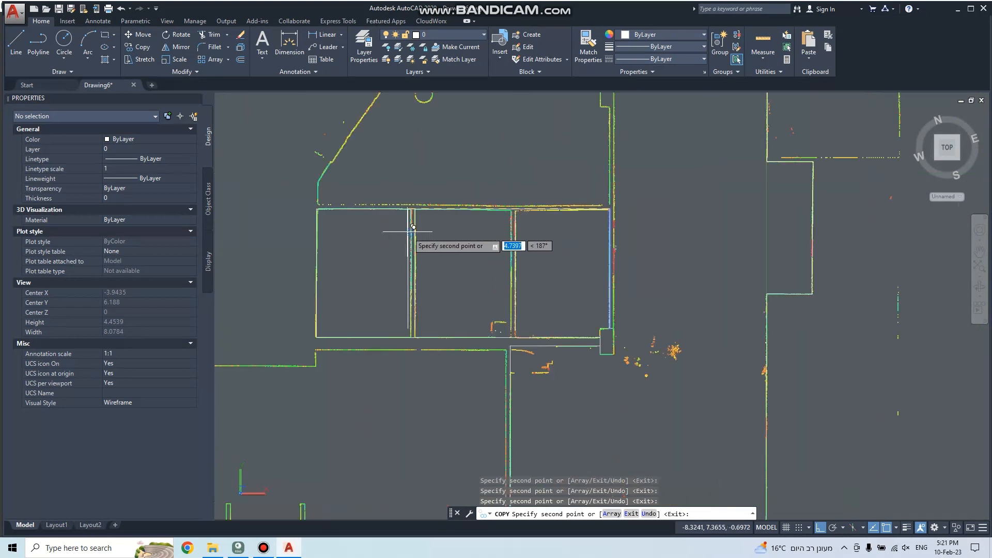
pyautogui.press('Return')
pyautogui.press('Return')
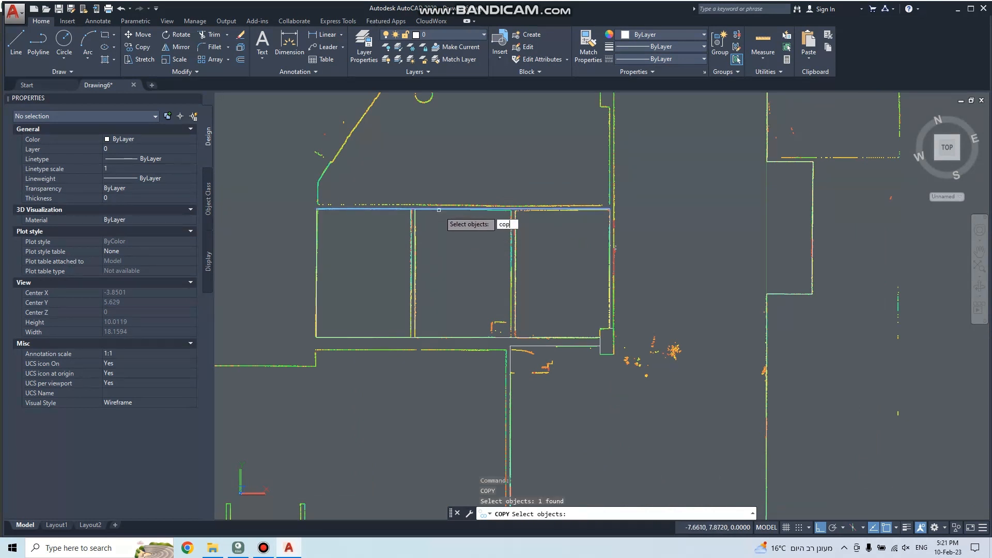
pyautogui.press('Return')
pyautogui.scroll(5, 523, 182)
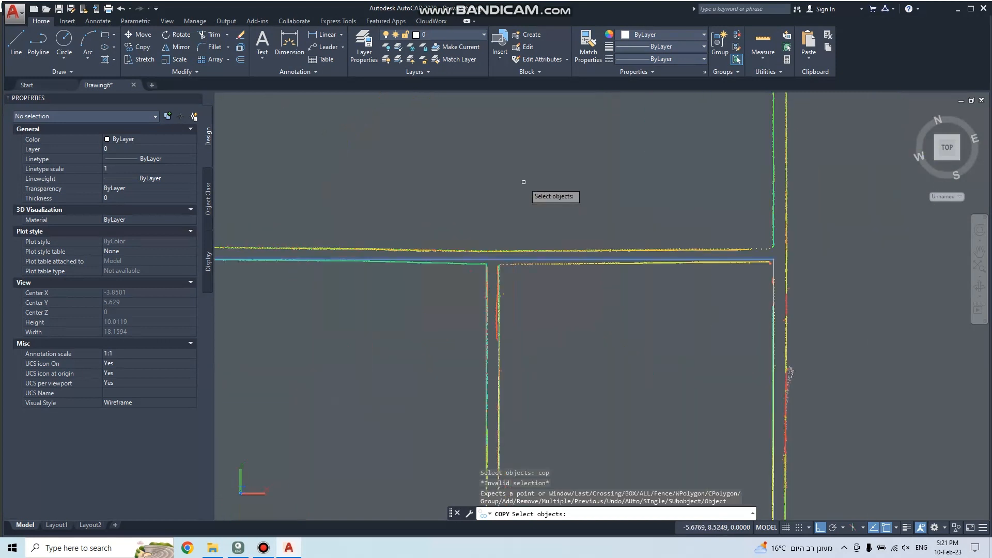
pyautogui.click(771, 260)
pyautogui.press('Escape')
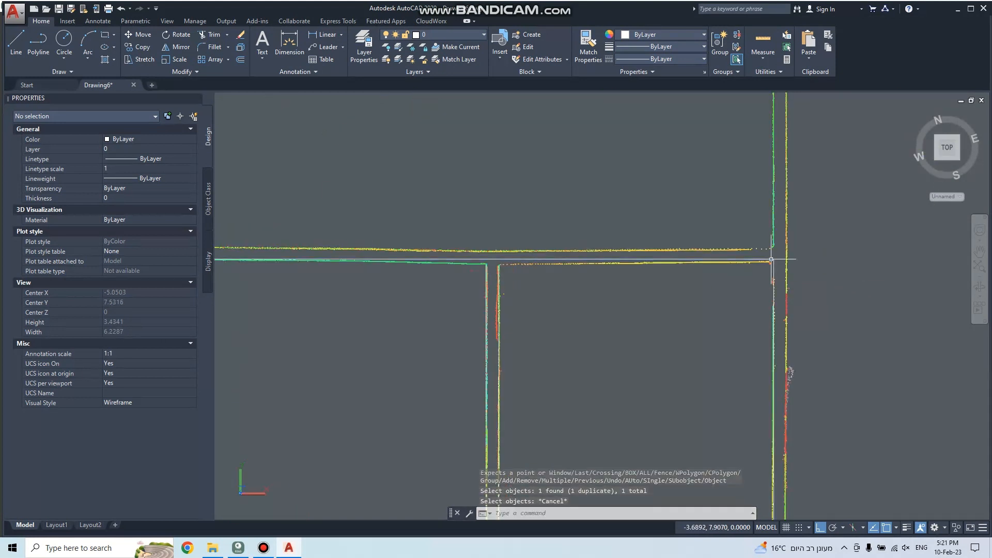
# Copy the north wall line of the three rooms from its east end onto the wall's opposite, northern face.
pyautogui.write('co')
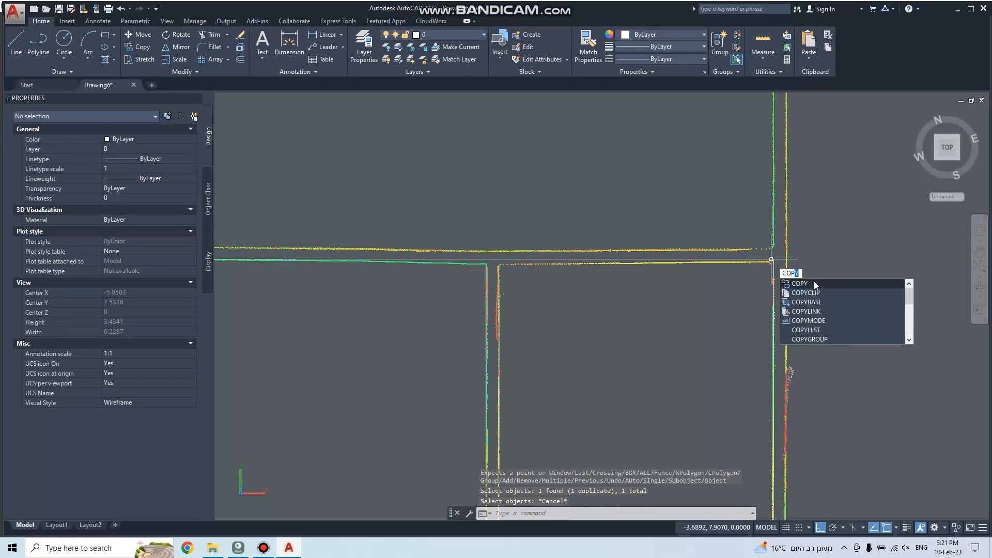
pyautogui.press('Return')
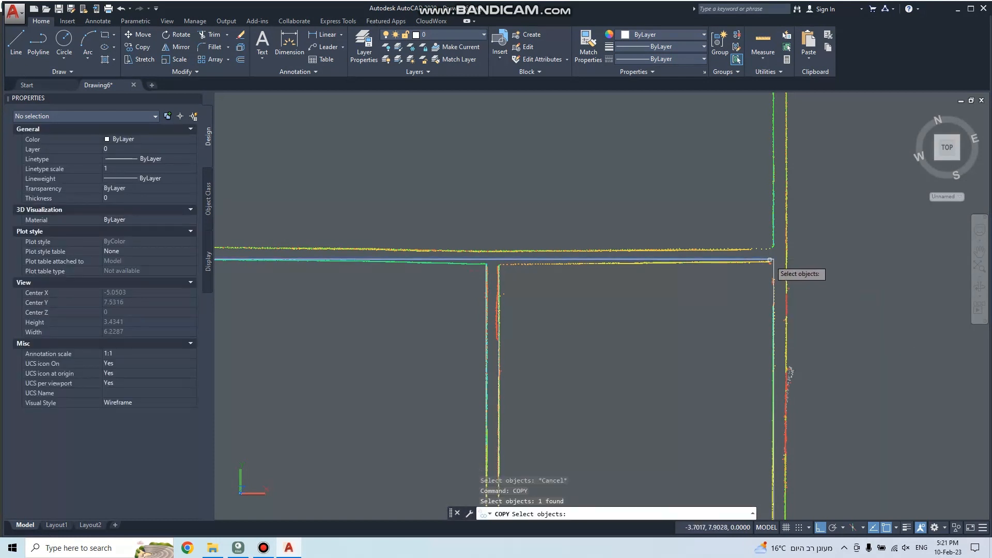
pyautogui.press('Return')
pyautogui.click(774, 259)
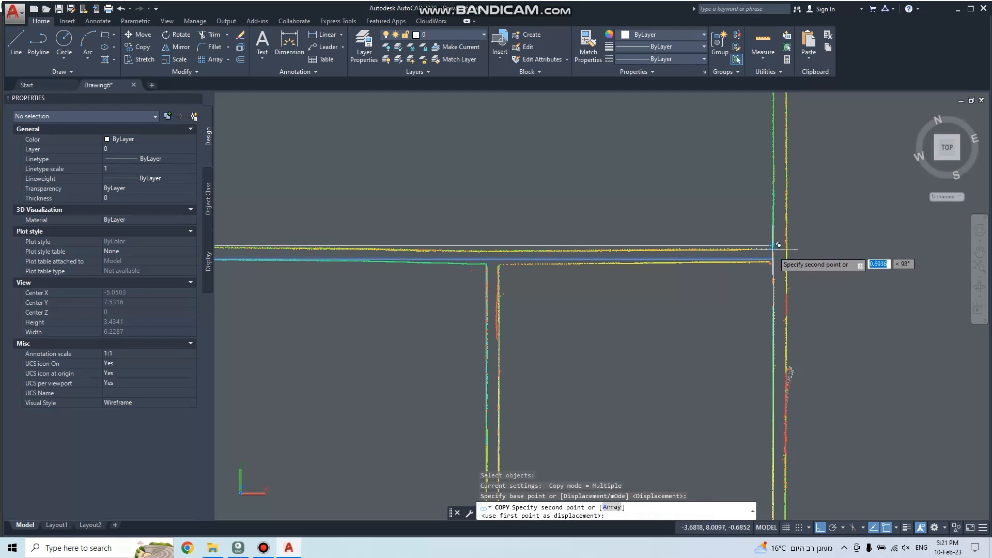
pyautogui.click(773, 251)
pyautogui.press('Return')
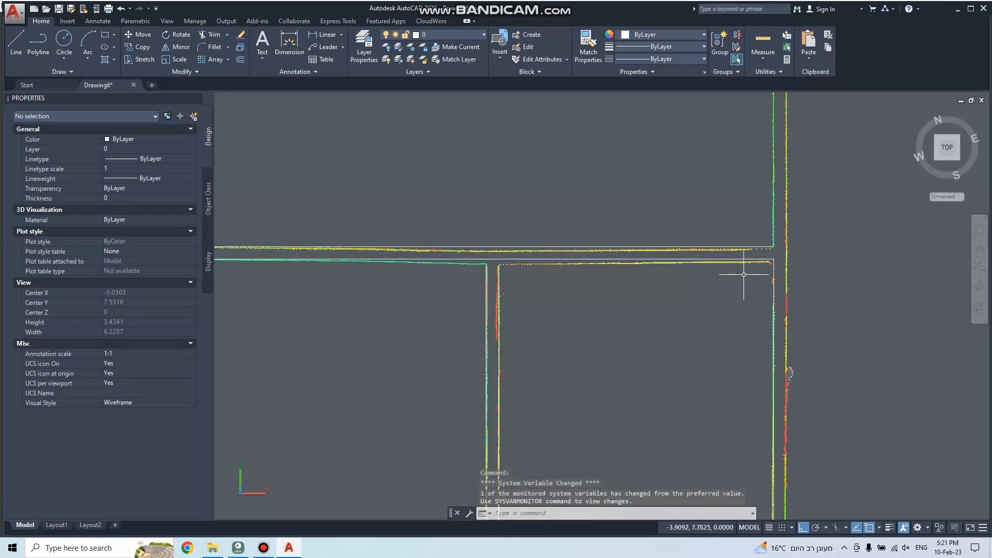
pyautogui.press('Return')
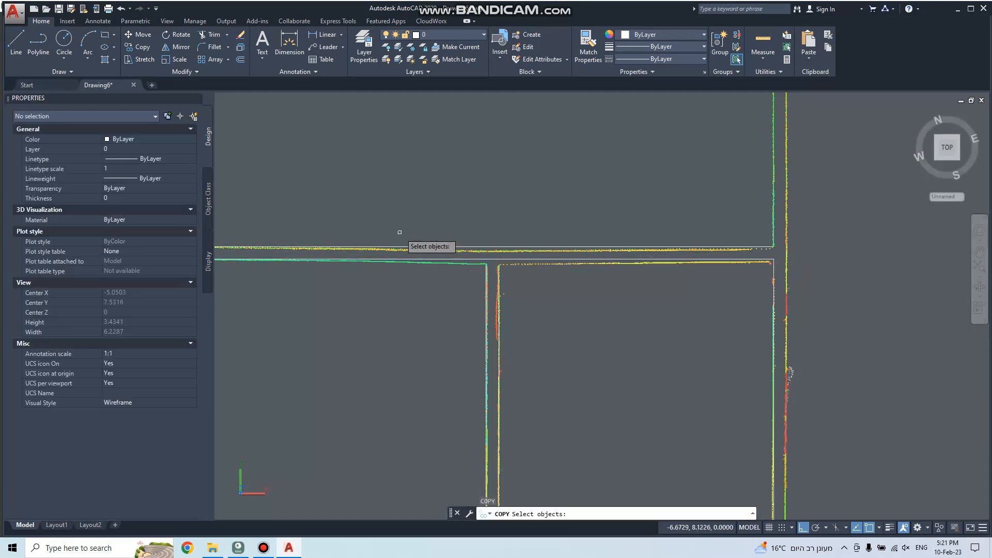
pyautogui.scroll(-4, 401, 232)
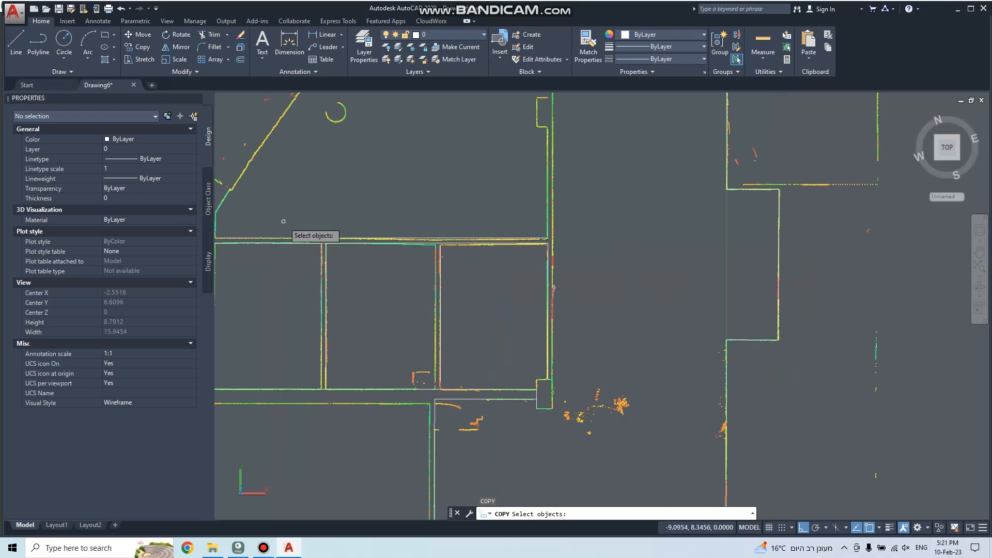
pyautogui.scroll(2, 277, 223)
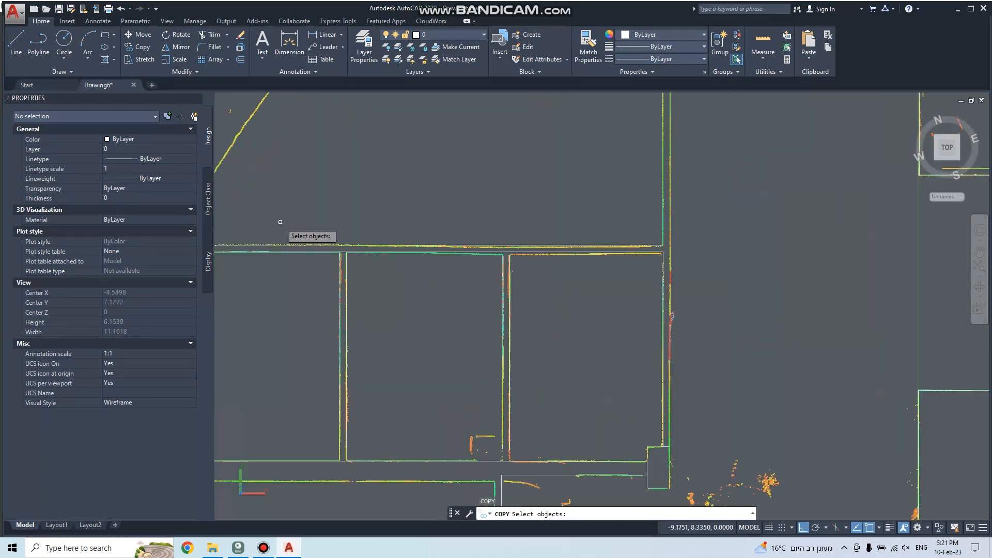
pyautogui.scroll(3, 280, 222)
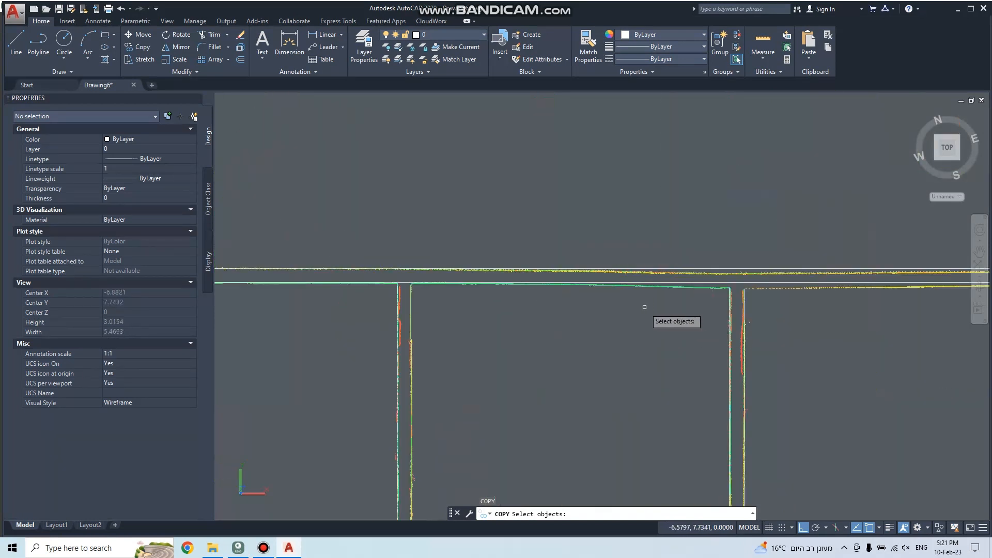